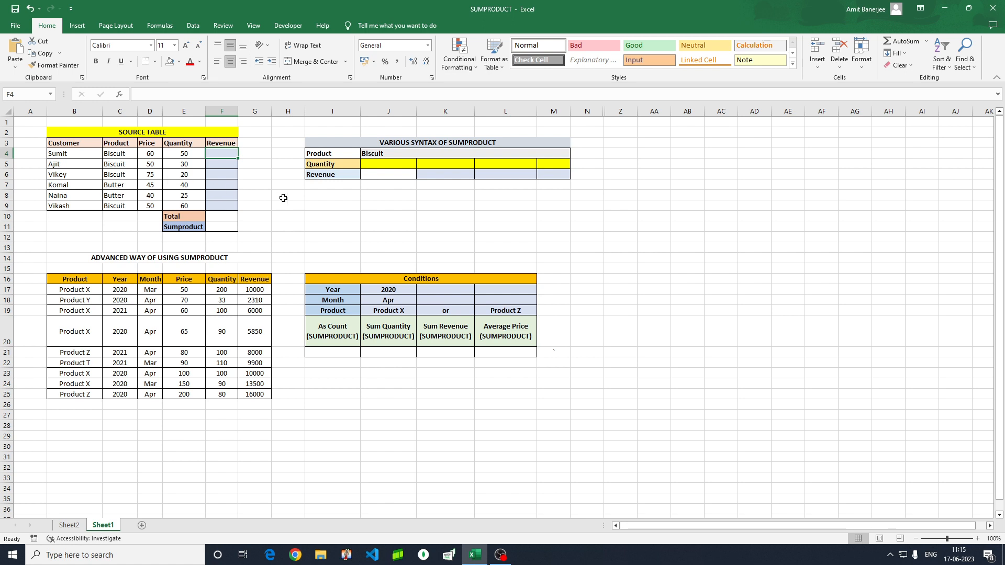
- Enter the formula =D4*E4 in the first Revenue cell F4 of the source table
type("=")
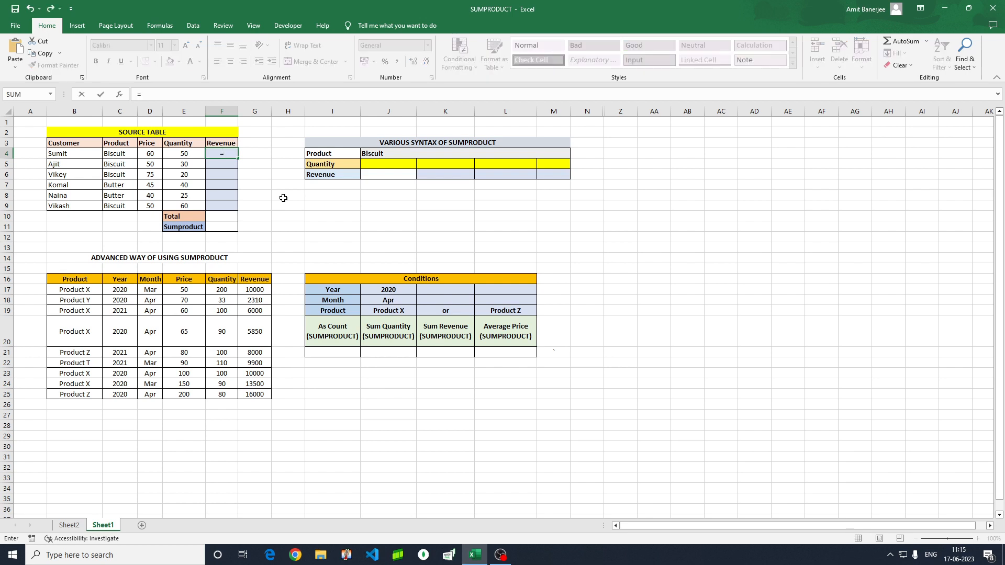
left_click(148, 155)
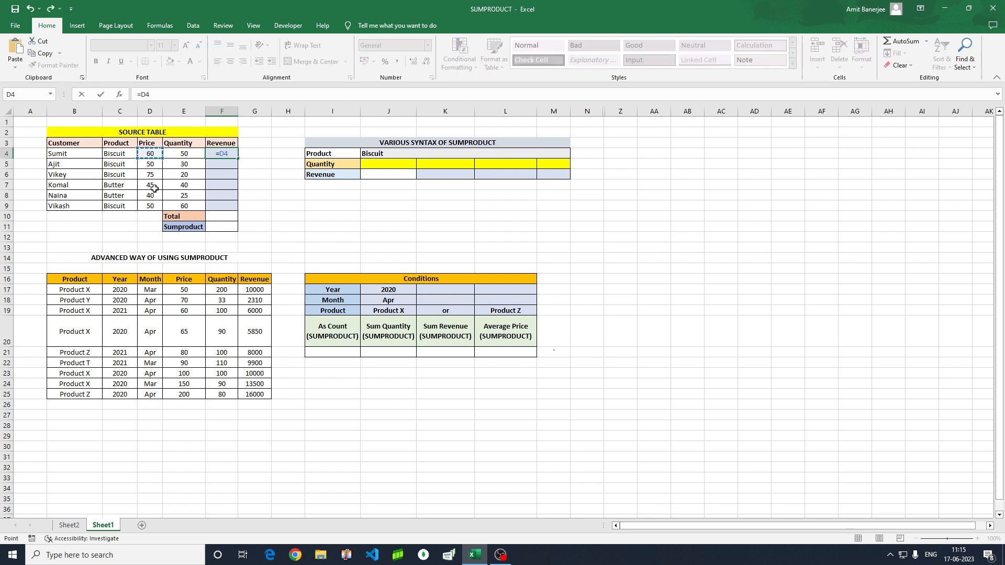
type("*")
left_click(185, 153)
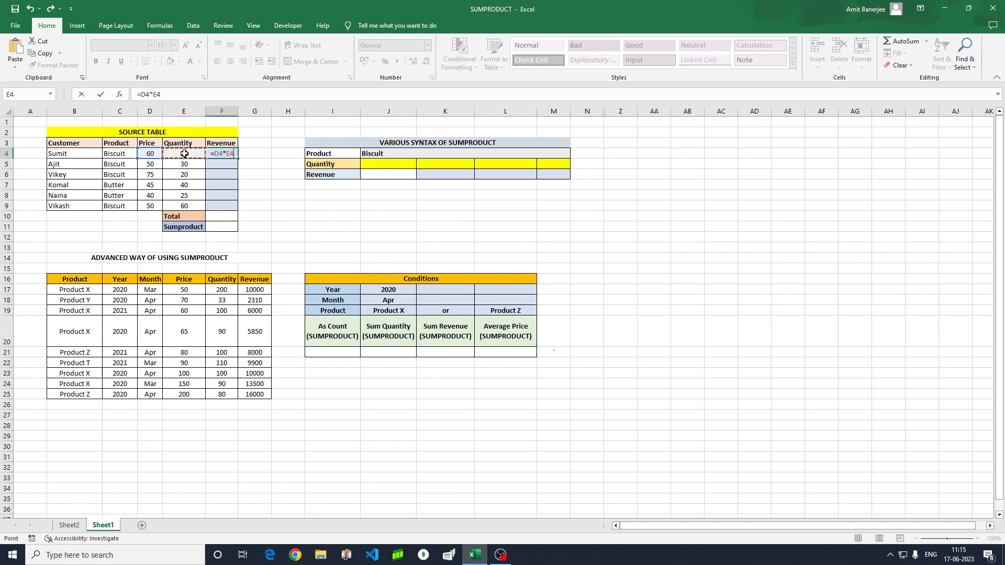
key("Return")
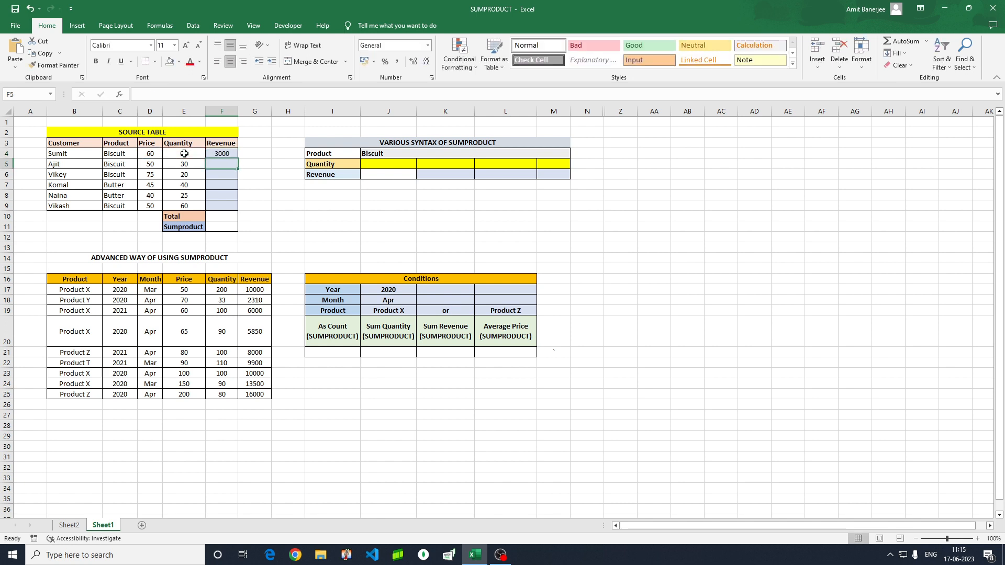
- Fill the revenue formula from F4 down through F9 for all customers
key("Up")
key("shift+Down")
key("shift+Down")
key("shift+Down")
key("shift+Down")
key("shift+Down")
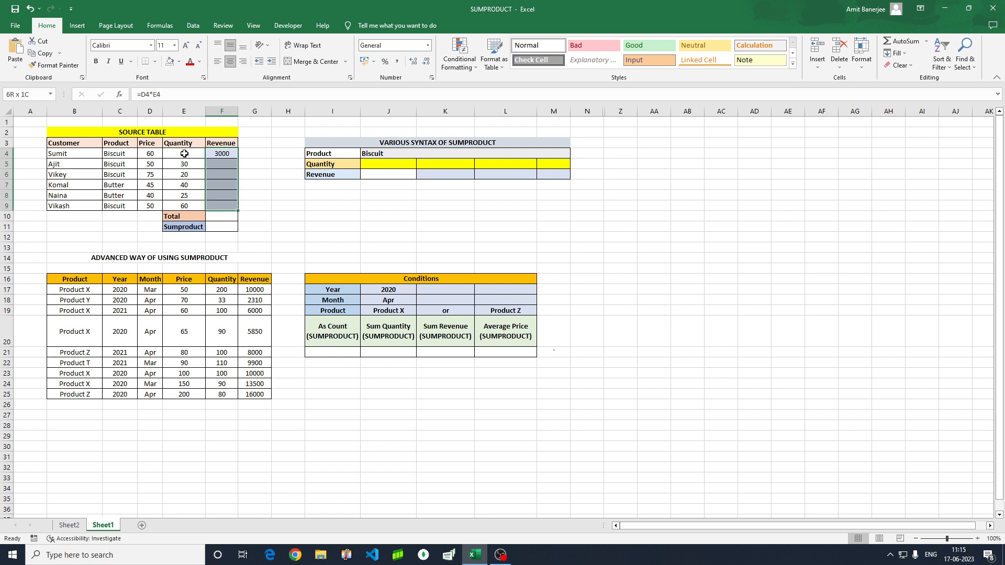
key("ctrl+d")
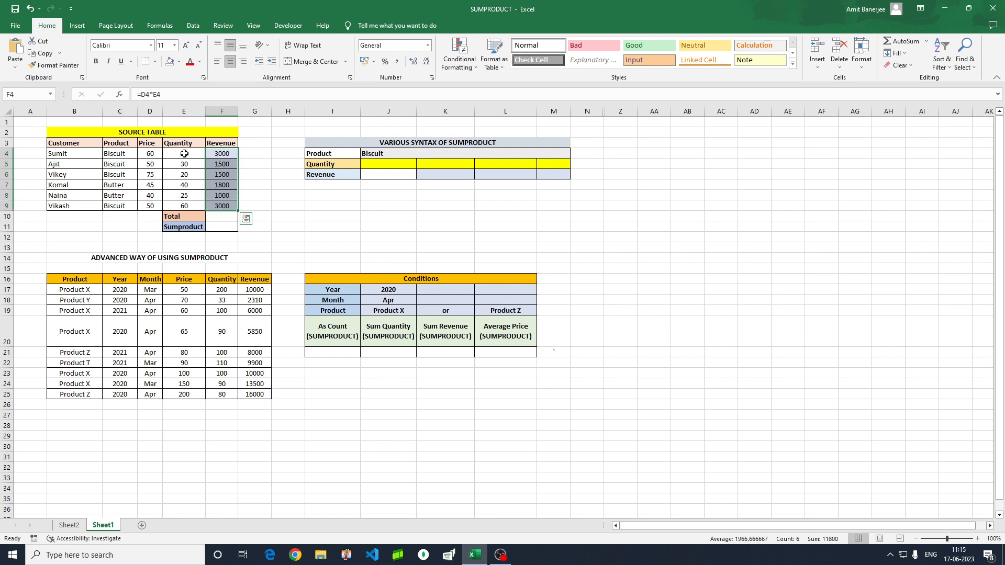
left_click(278, 208)
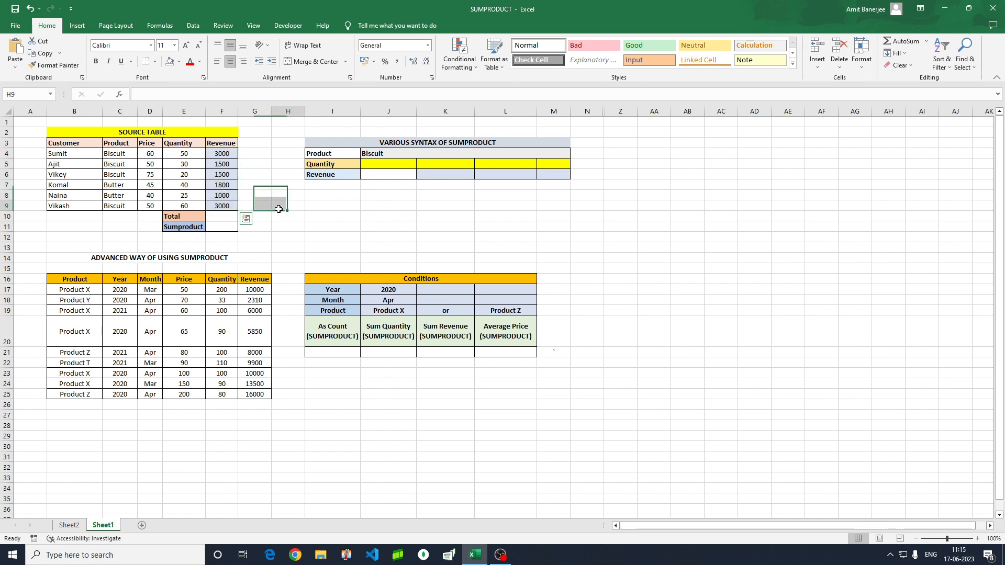
- Sum the revenue values F4:F9 in the Total cell F10 and review the formula against the summed range
left_click(216, 217)
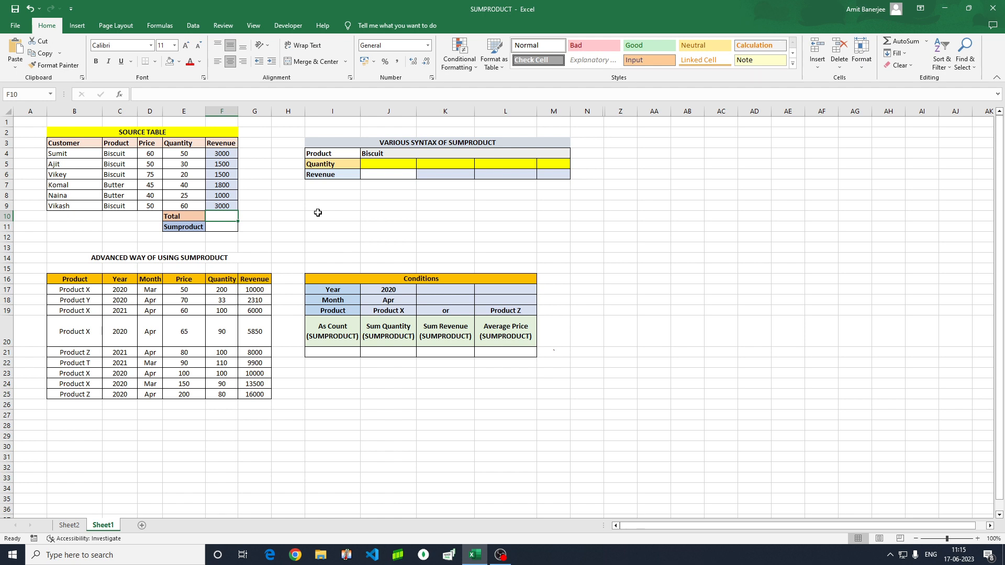
key("alt+equal")
key("Return")
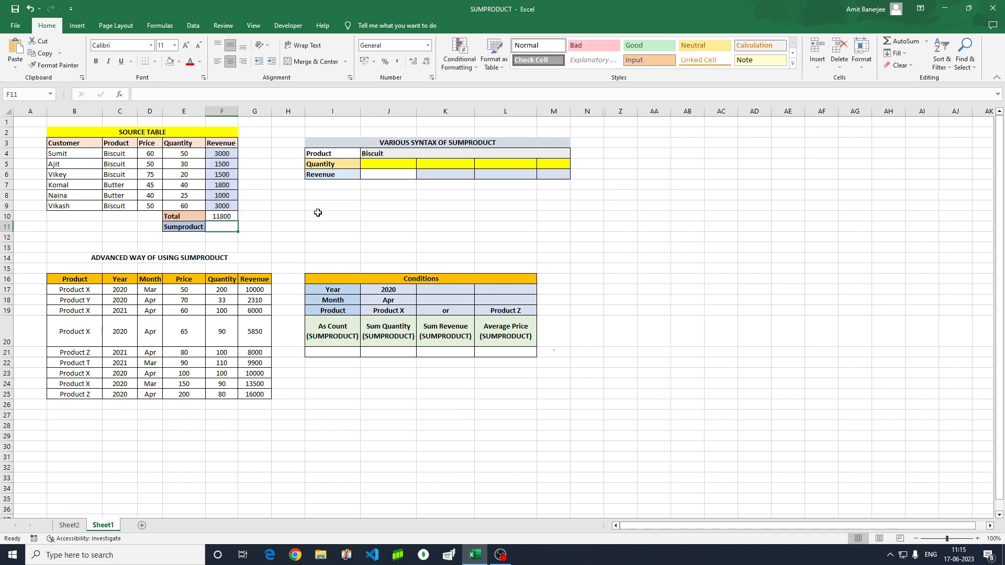
left_click(227, 216)
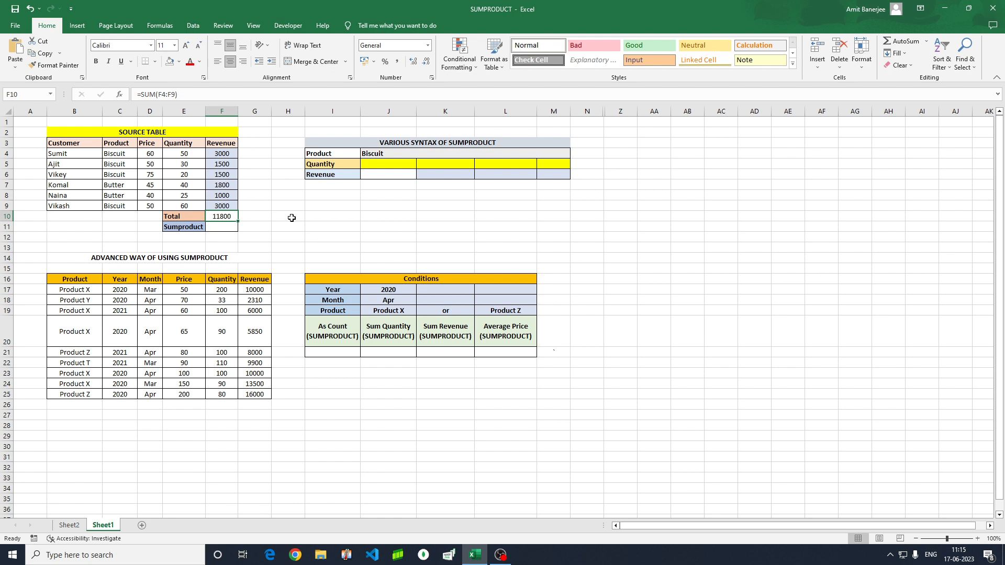
left_click(225, 227)
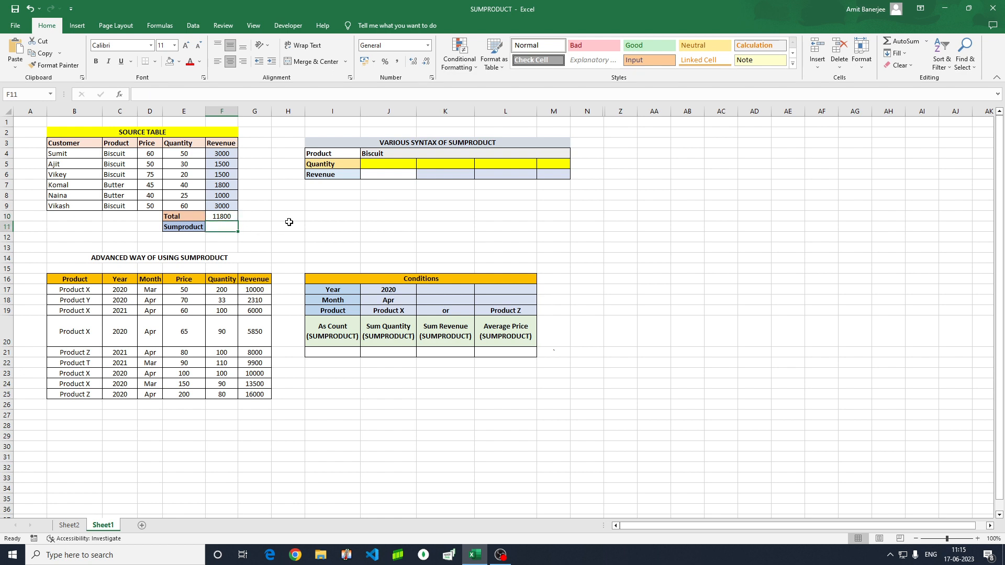
left_click(220, 155)
left_click_drag(219, 155, 221, 216)
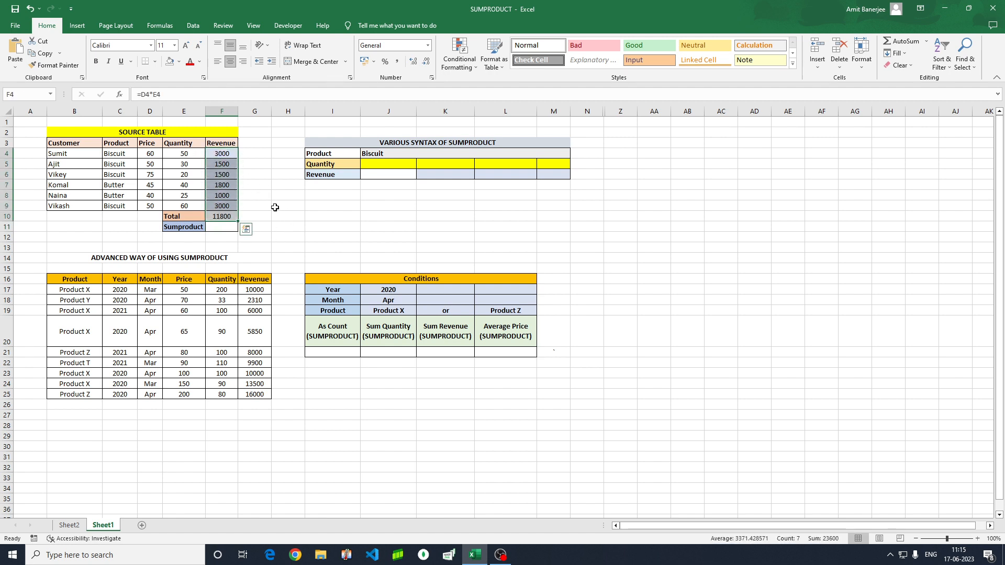
left_click(226, 217)
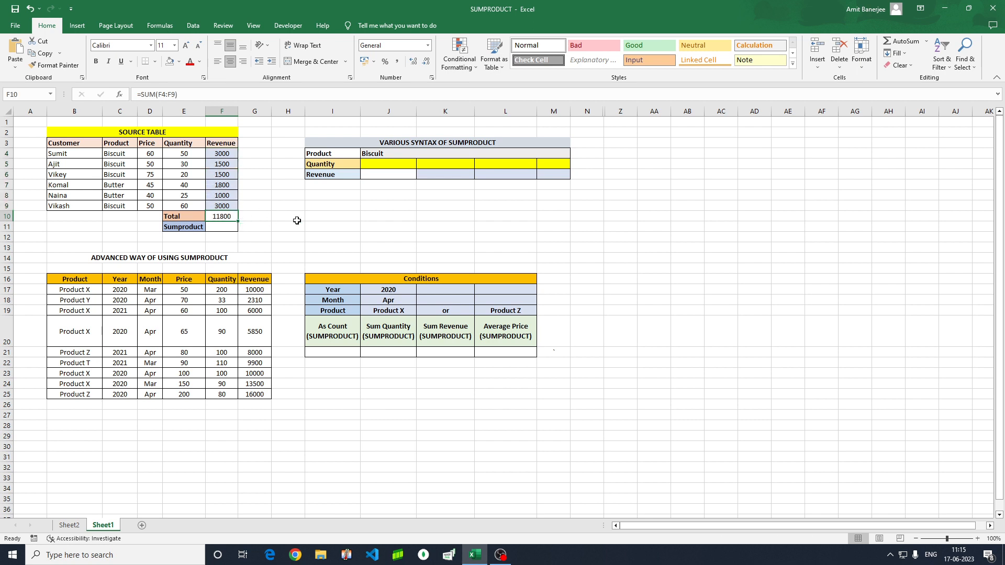
- Enter =SUMPRODUCT(D4:D9,E4:E9) in the Sumproduct cell F11 and compare the result with the revenue column
left_click(220, 228)
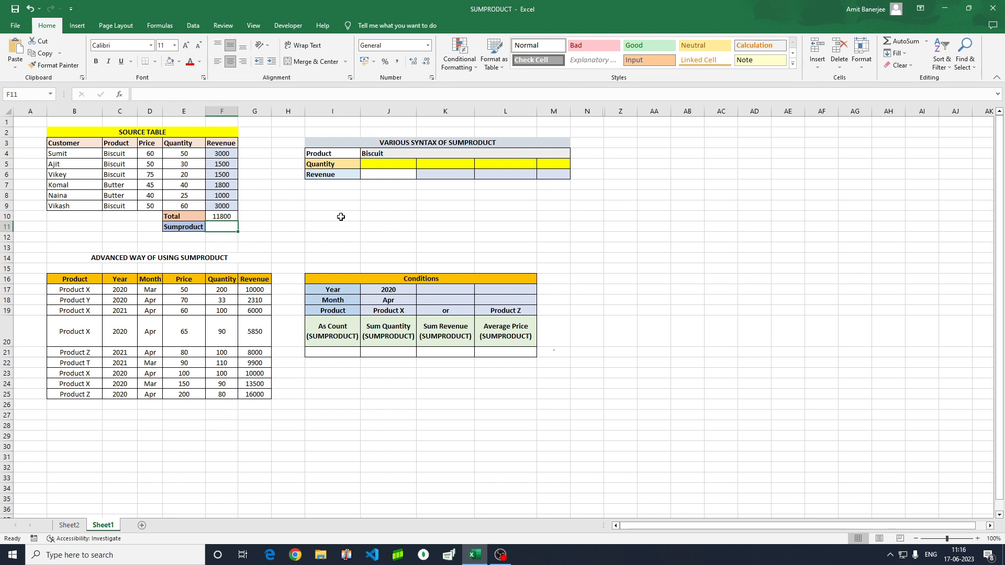
type("=sumpro")
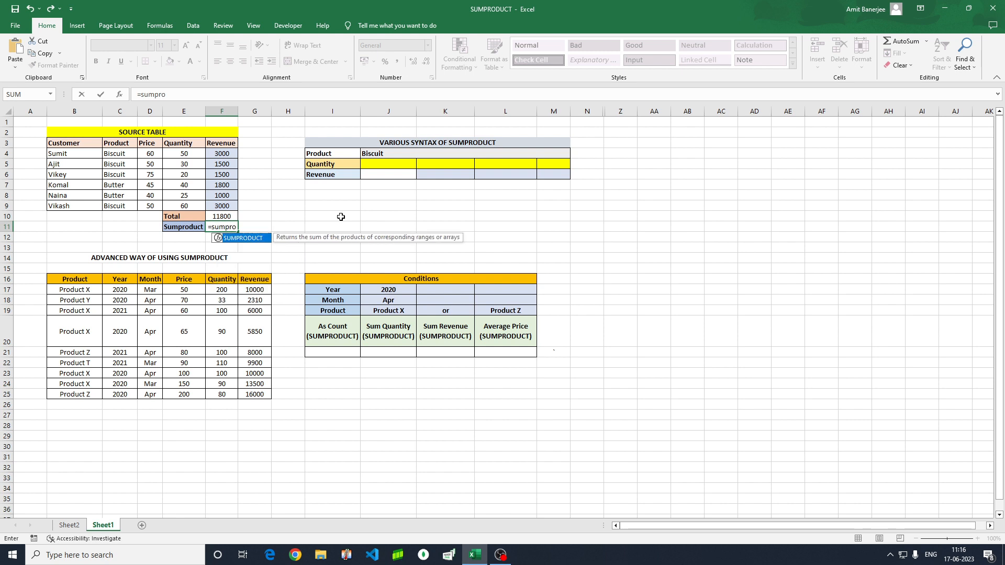
key("Tab")
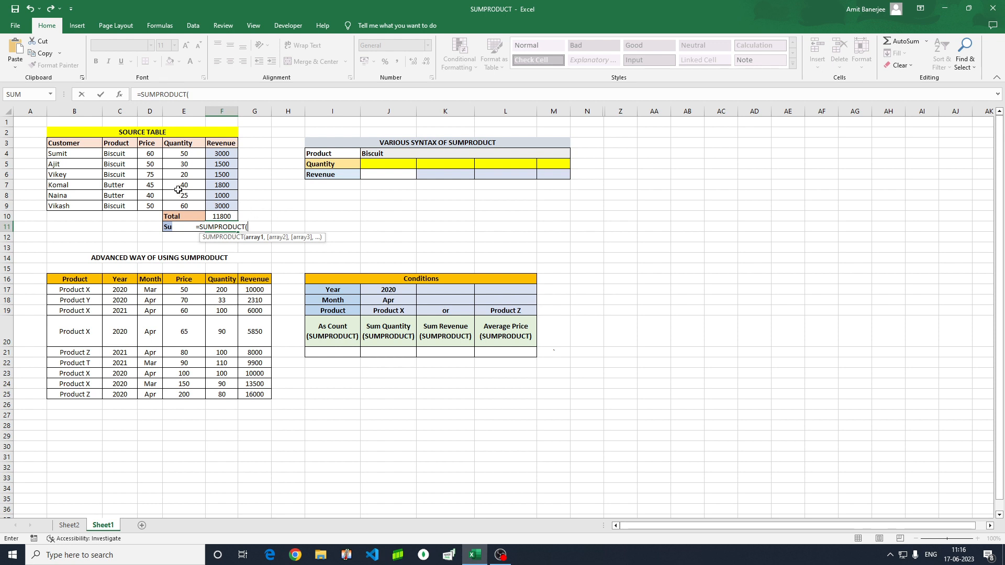
left_click_drag(146, 153, 149, 206)
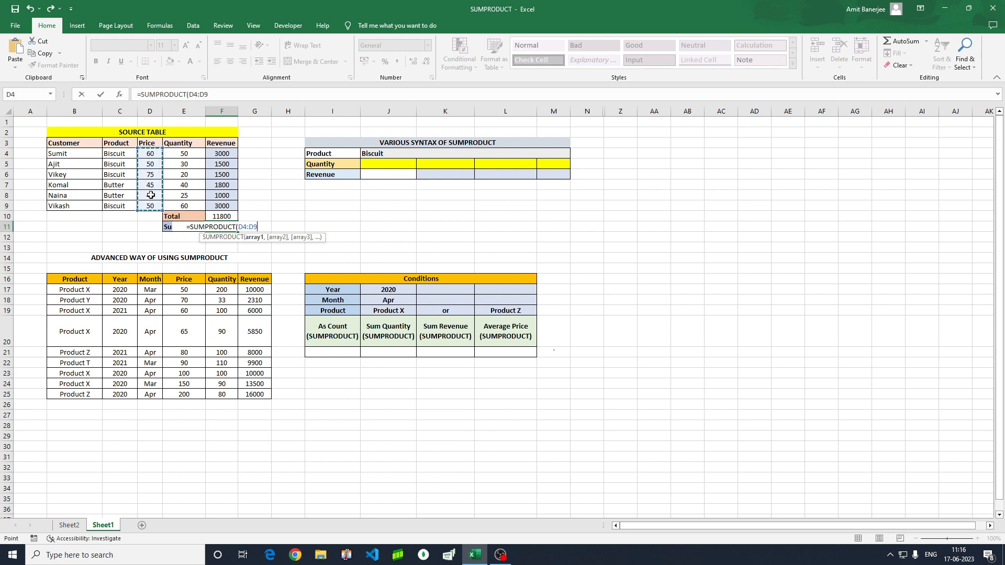
type(",")
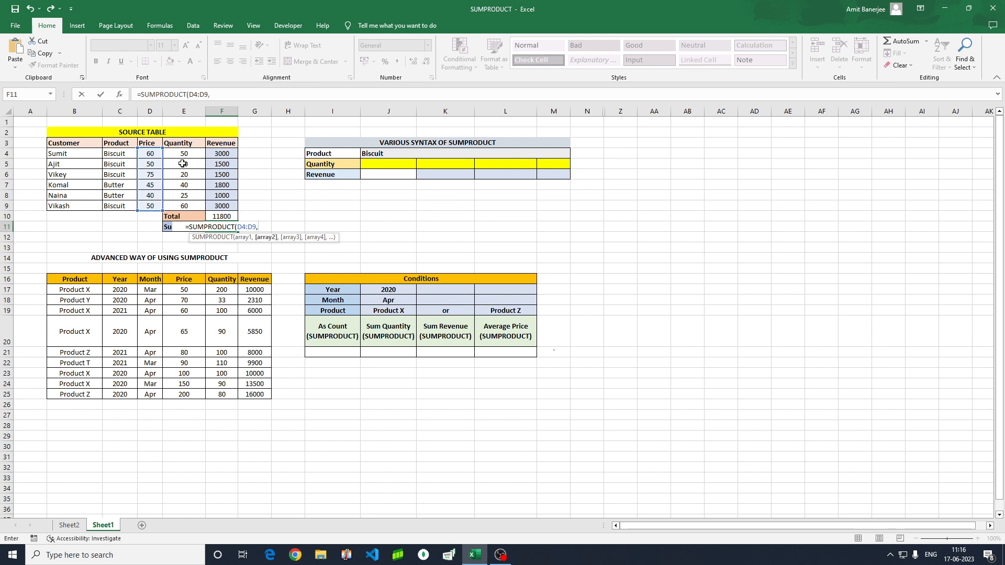
left_click_drag(186, 155, 179, 198)
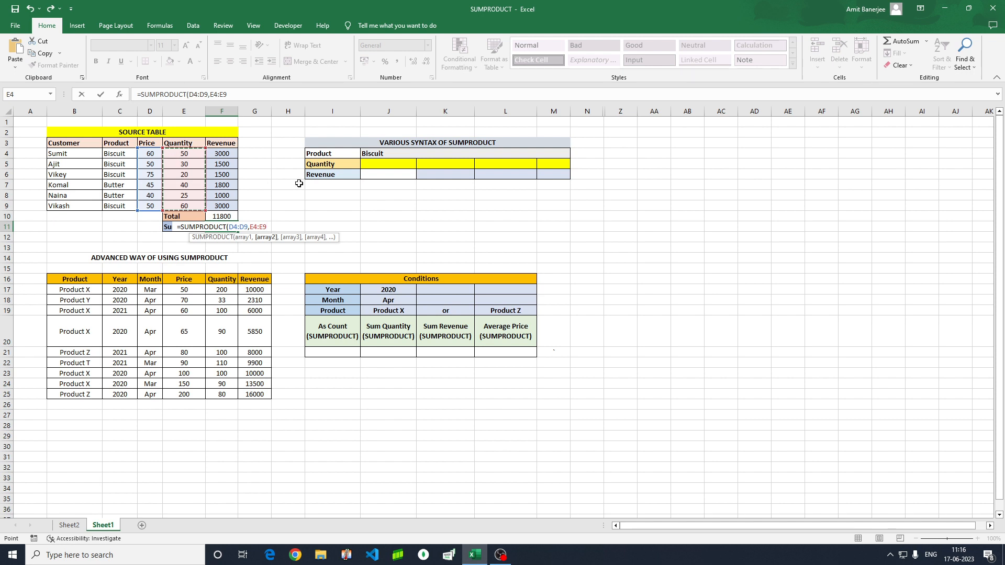
type(")")
key("Return")
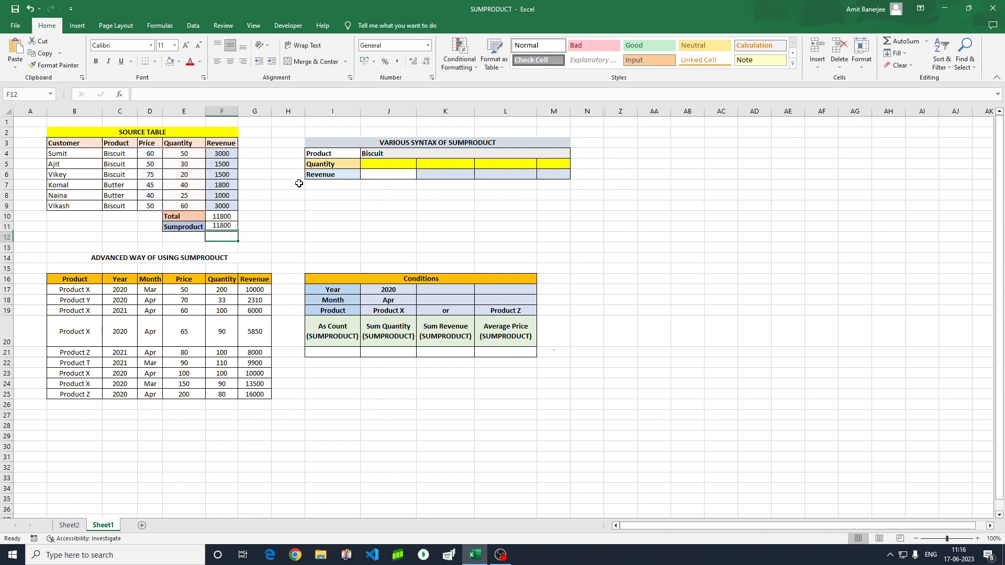
left_click(229, 226)
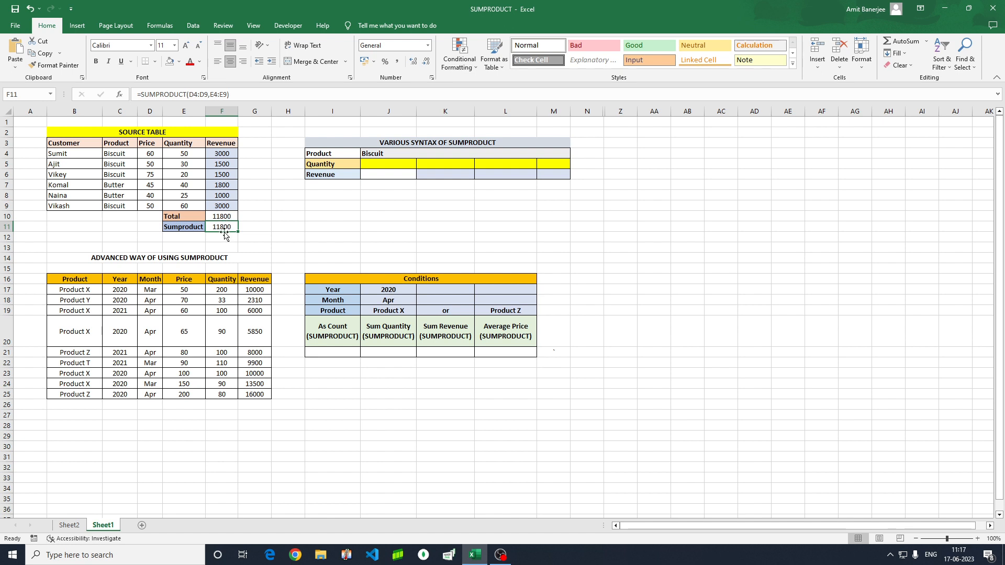
left_click_drag(210, 154, 217, 207)
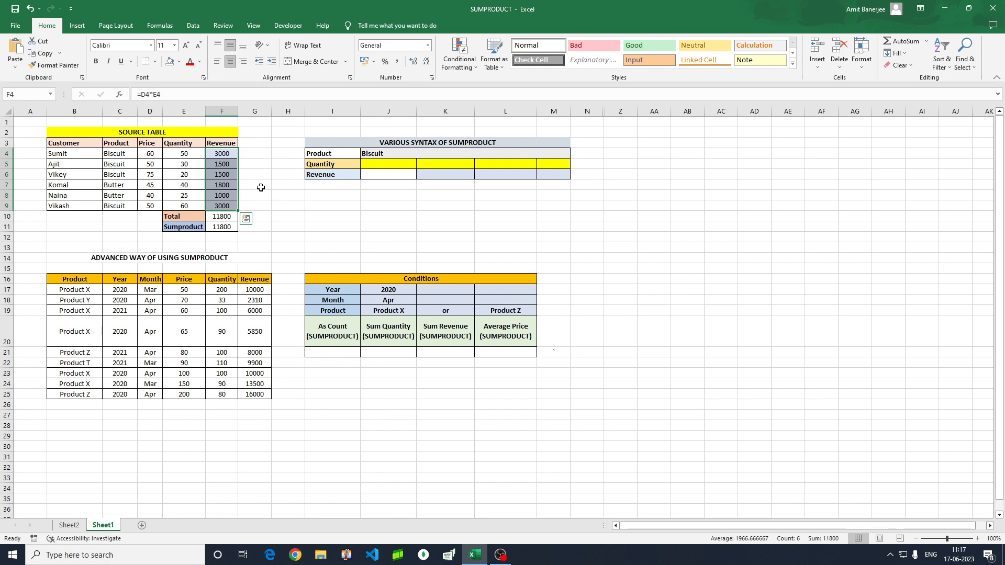
left_click(261, 187)
- Replace the formula in F11 with the single-array =SUMPRODUCT(E4:E9) and check it against the sum of the Quantity values
left_click(227, 227)
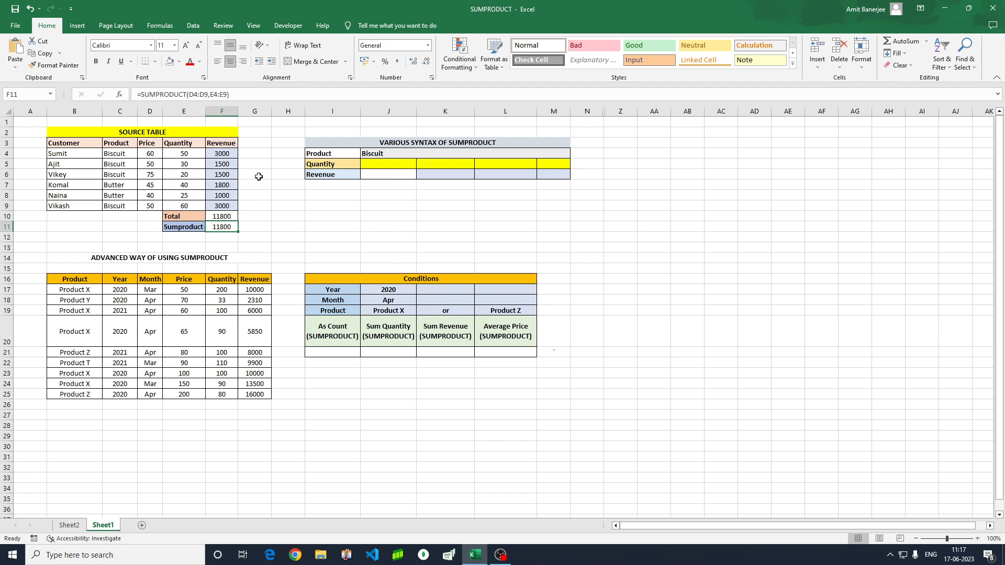
key("Delete")
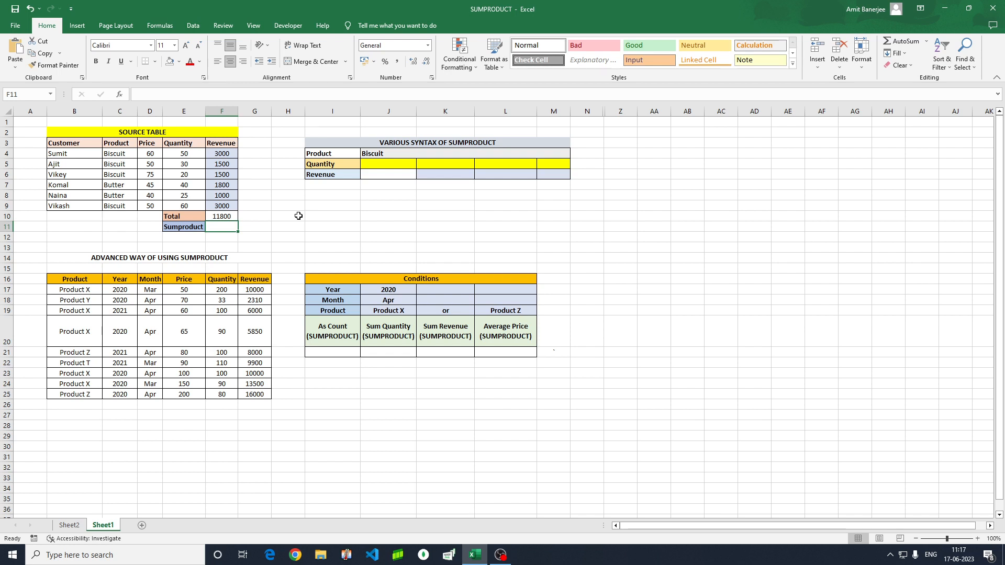
type("=")
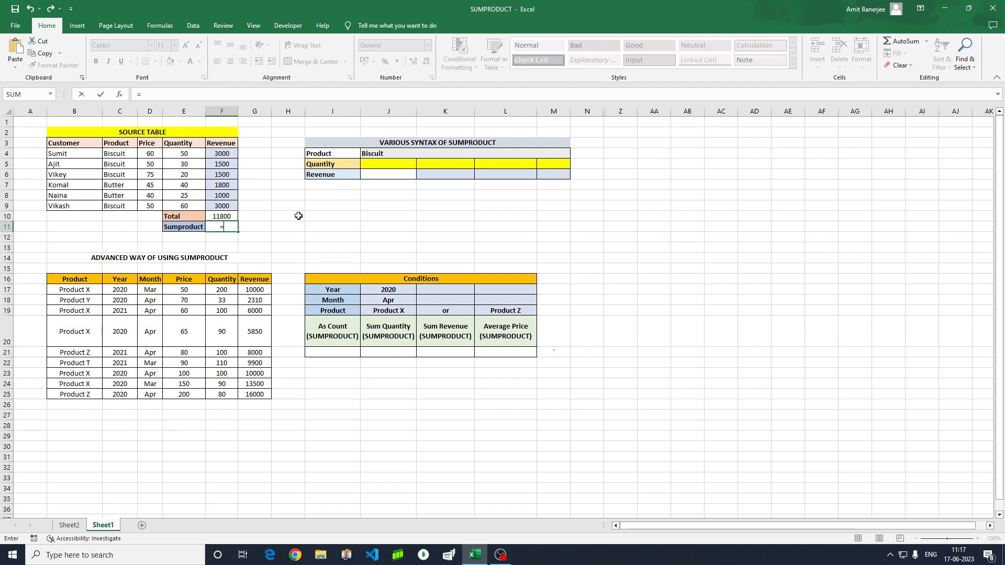
type("sump")
key("Tab")
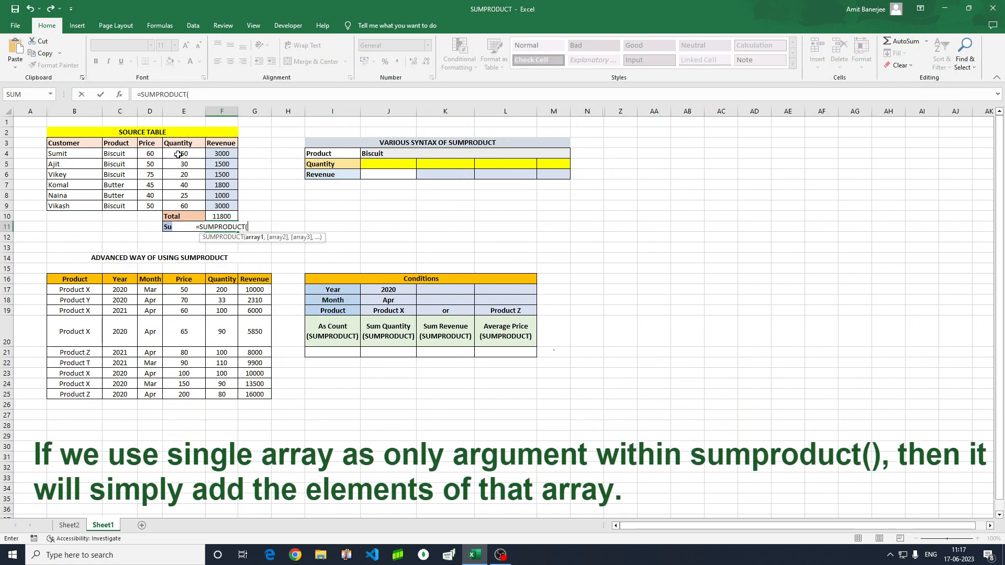
left_click_drag(179, 153, 180, 206)
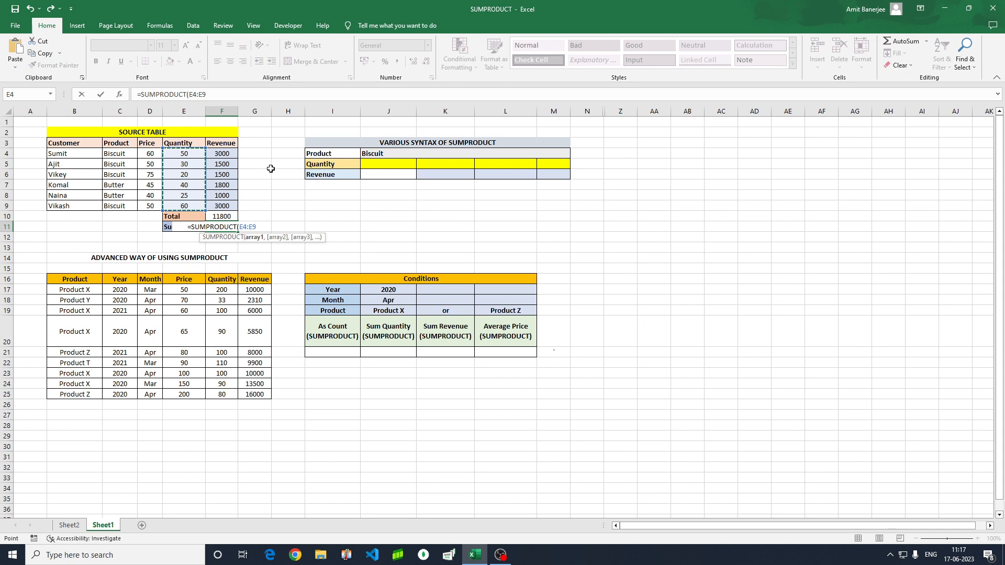
type(")")
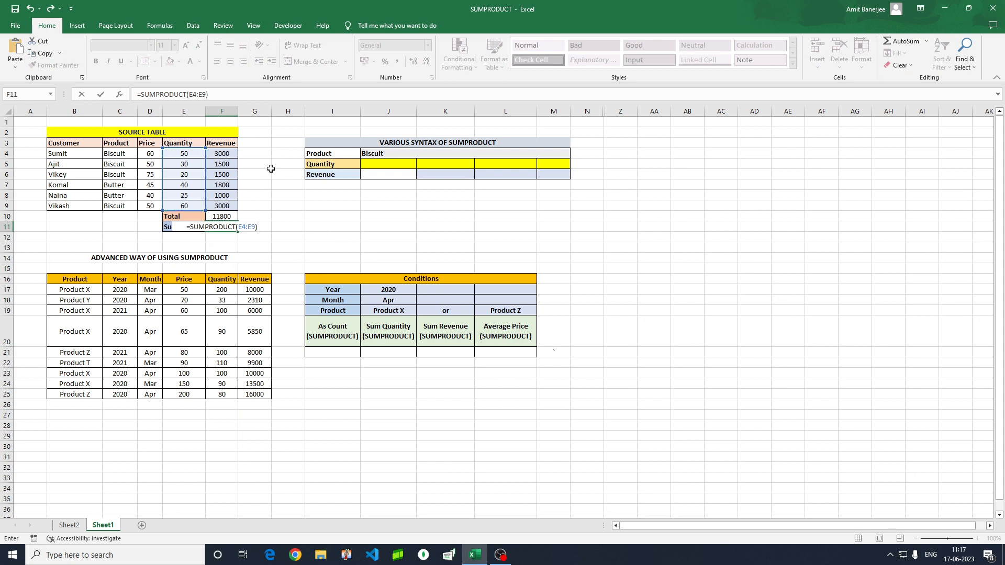
key("Return")
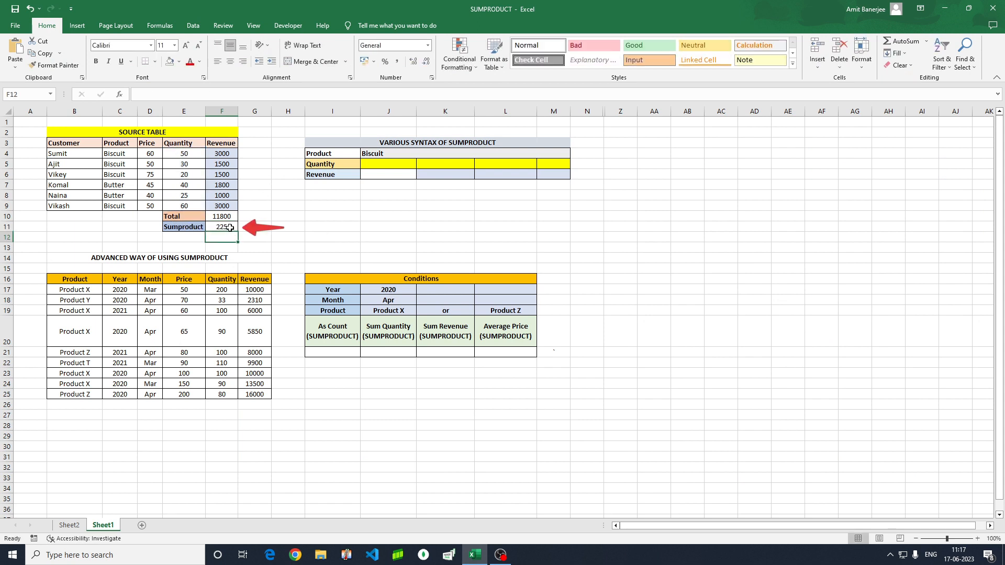
left_click(178, 155)
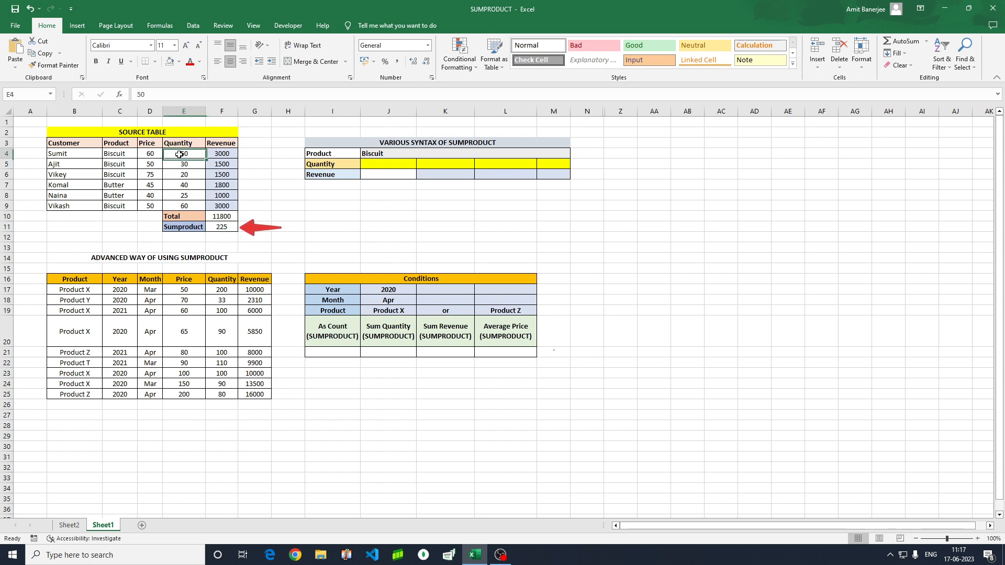
left_click_drag(179, 154, 183, 204)
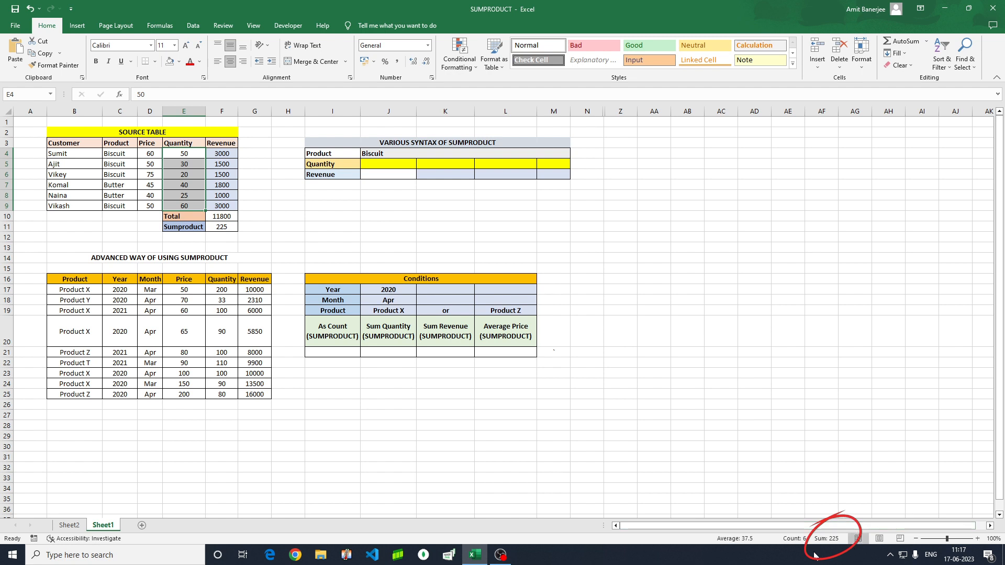
left_click(226, 229)
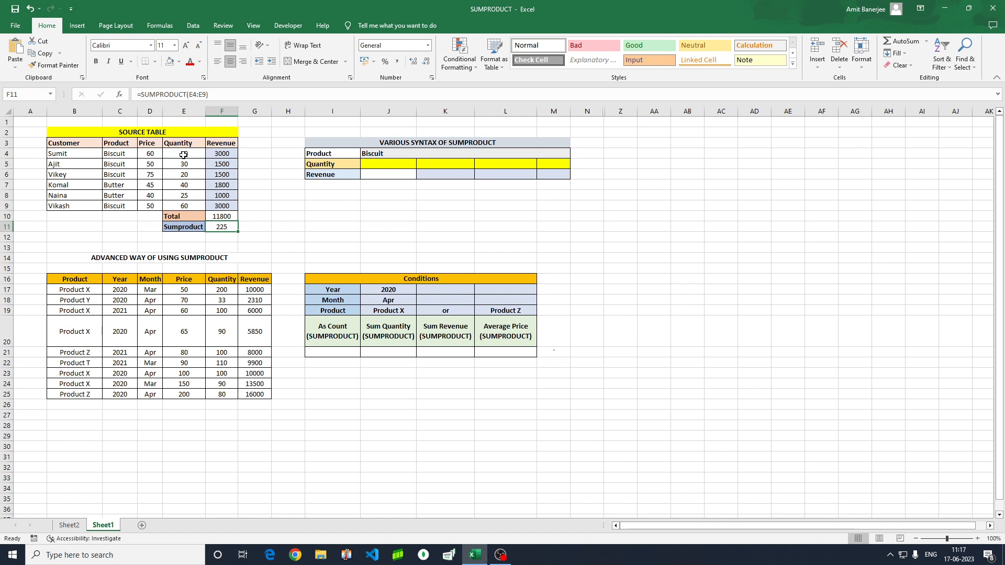
left_click_drag(183, 155, 187, 206)
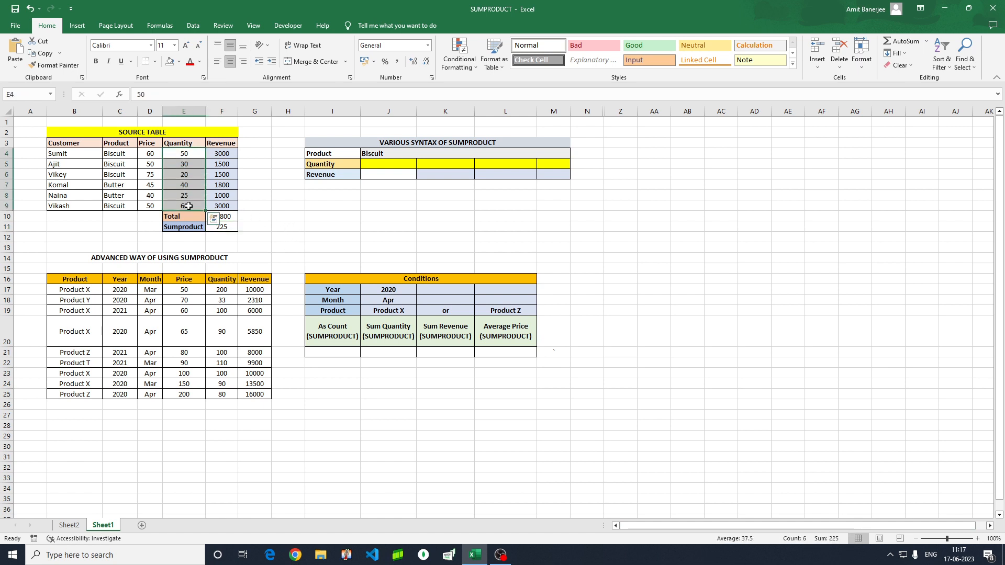
- Replace the formula in the Sumproduct cell F11 with =SUMPRODUCT(D4:D9,E4:E9)
left_click(236, 231)
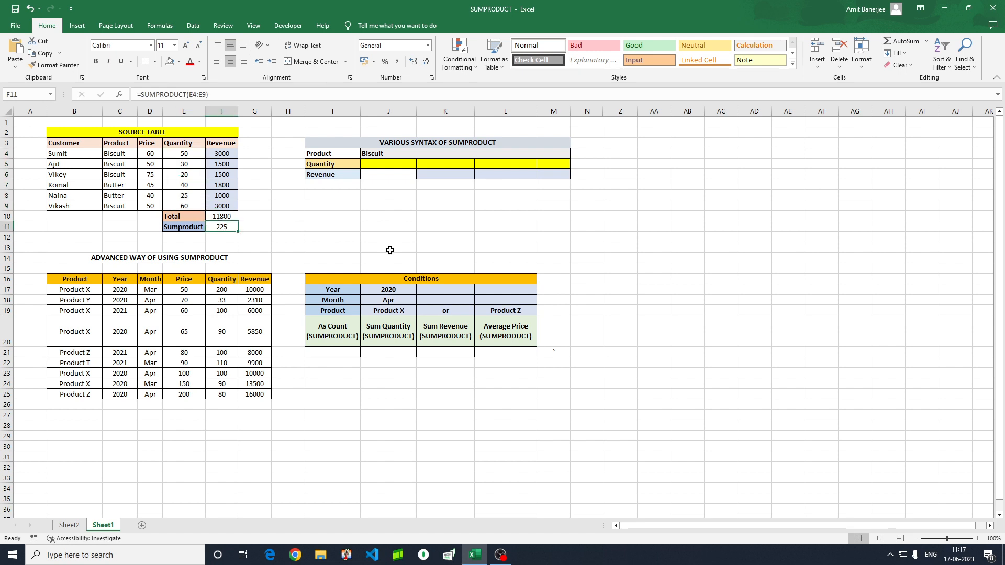
type("=")
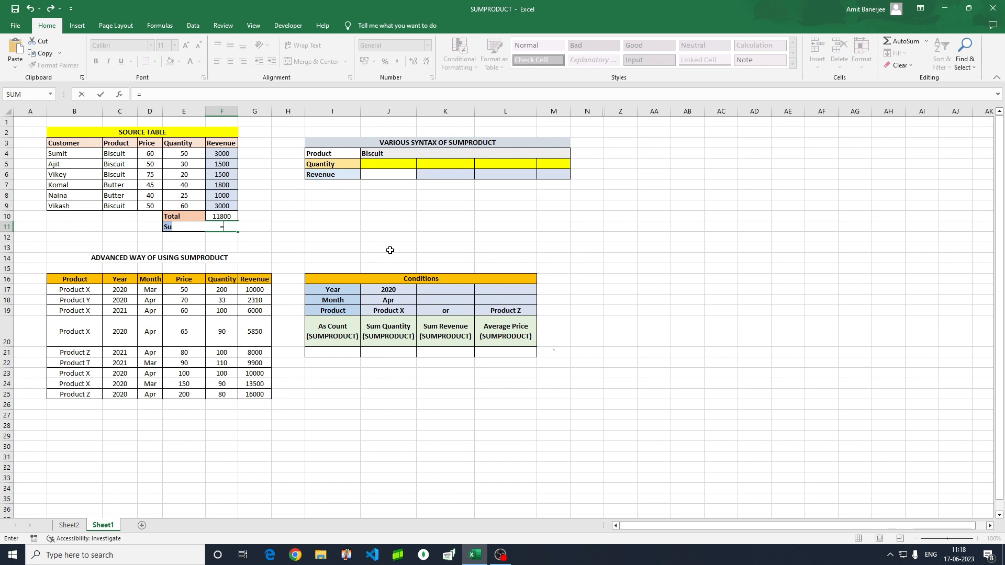
type("sump")
key("Tab")
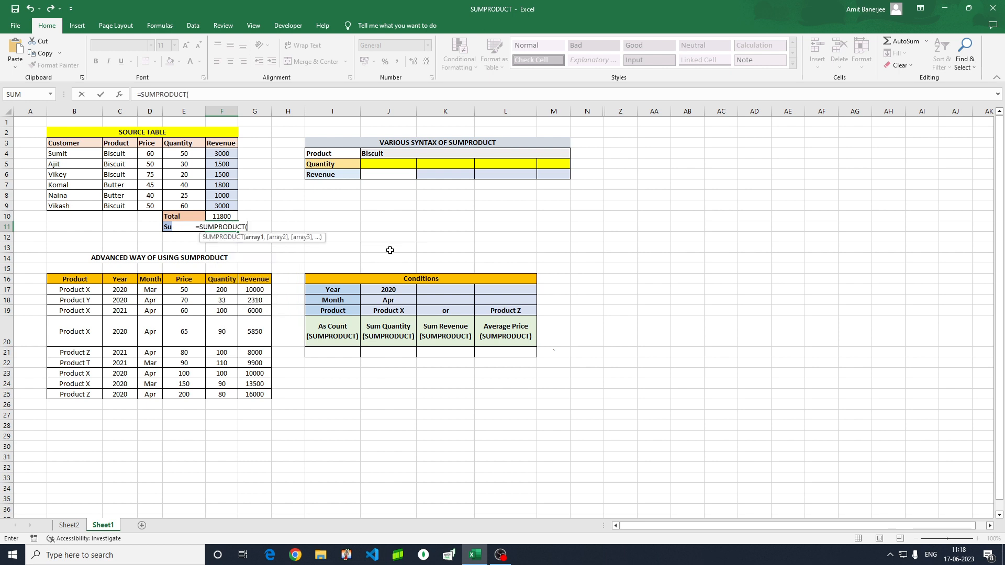
left_click(148, 155)
left_click_drag(148, 154, 149, 204)
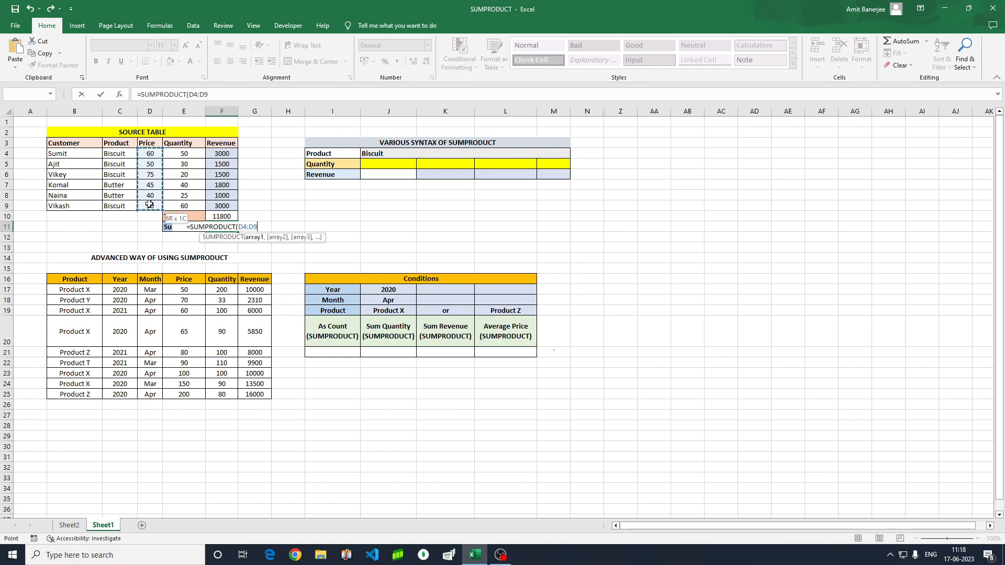
type(",")
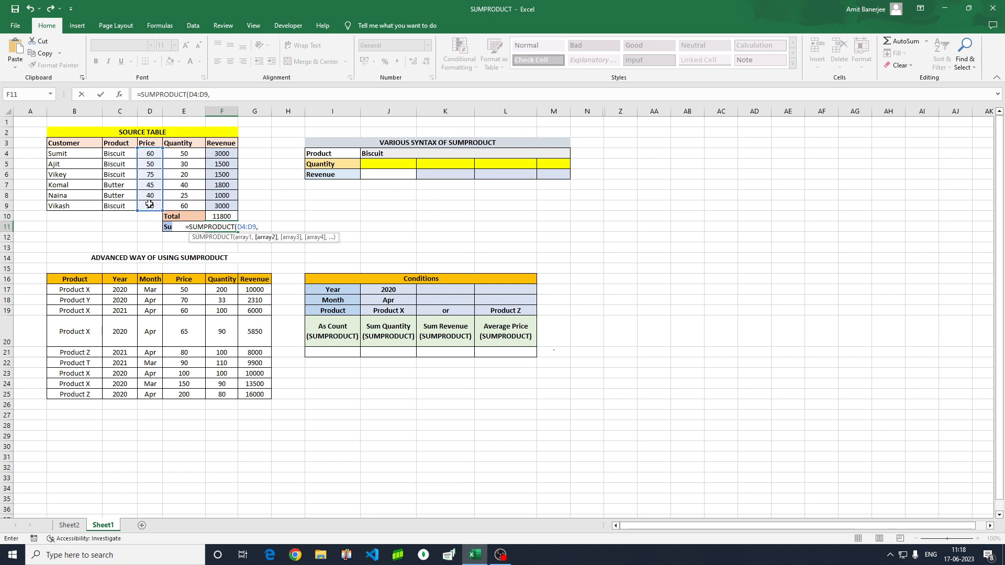
left_click_drag(184, 154, 184, 204)
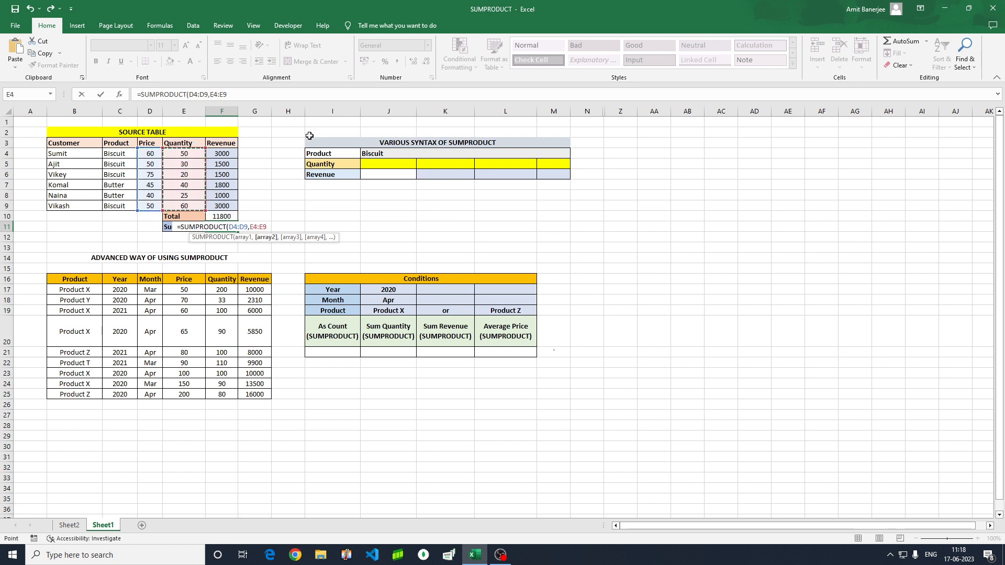
type(")")
key("Return")
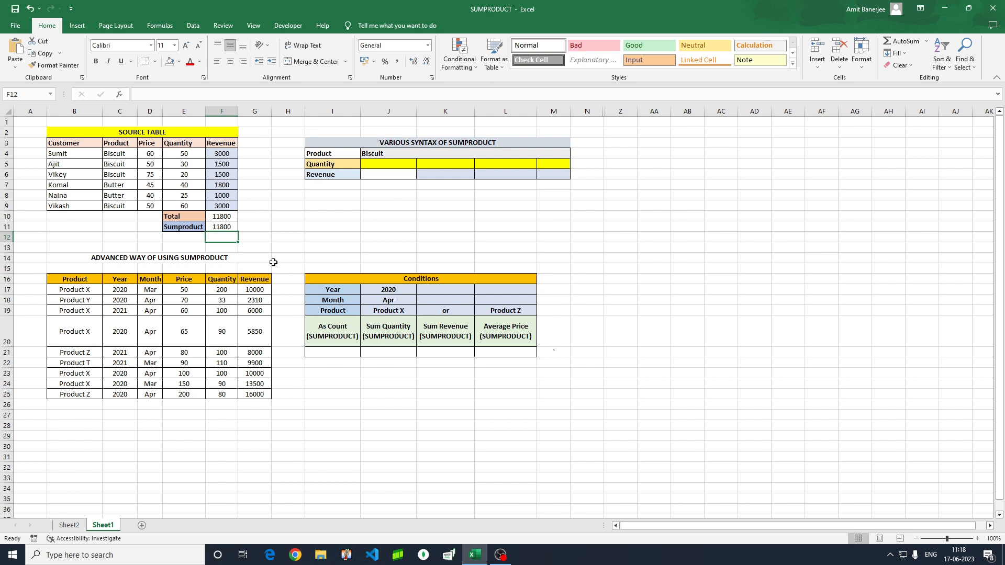
- Review the Total formula in F10 and compare the row extents of the source table's Product, Price, Quantity and Customer columns
left_click(380, 209)
left_click(221, 218)
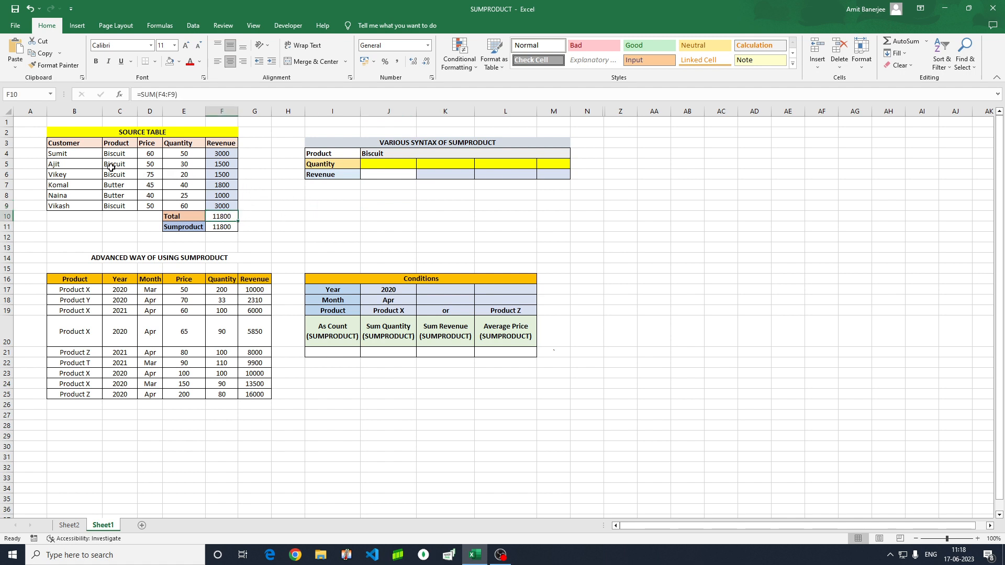
left_click_drag(114, 154, 118, 203)
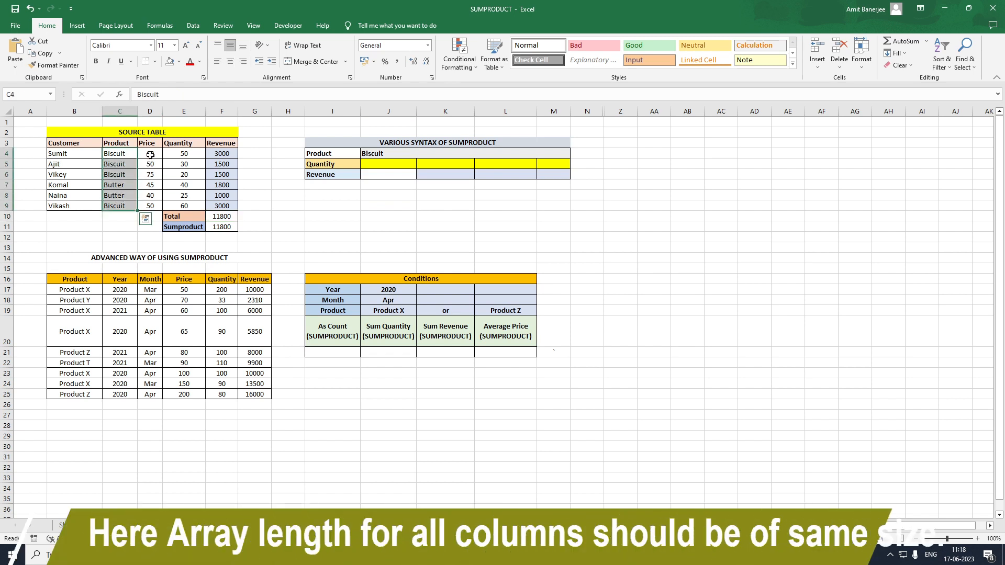
left_click_drag(119, 153, 123, 203)
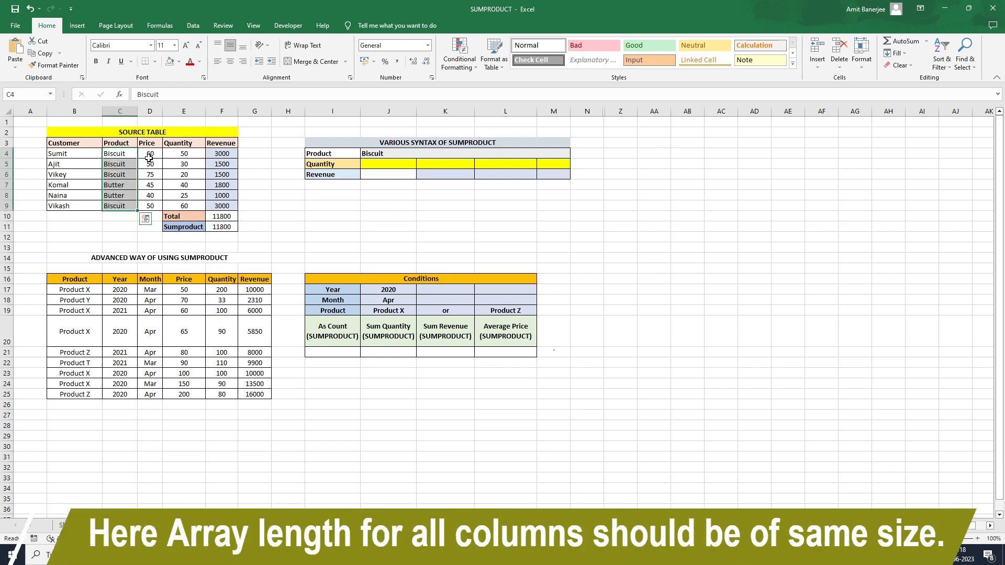
left_click_drag(150, 154, 150, 205)
left_click_drag(180, 154, 182, 199)
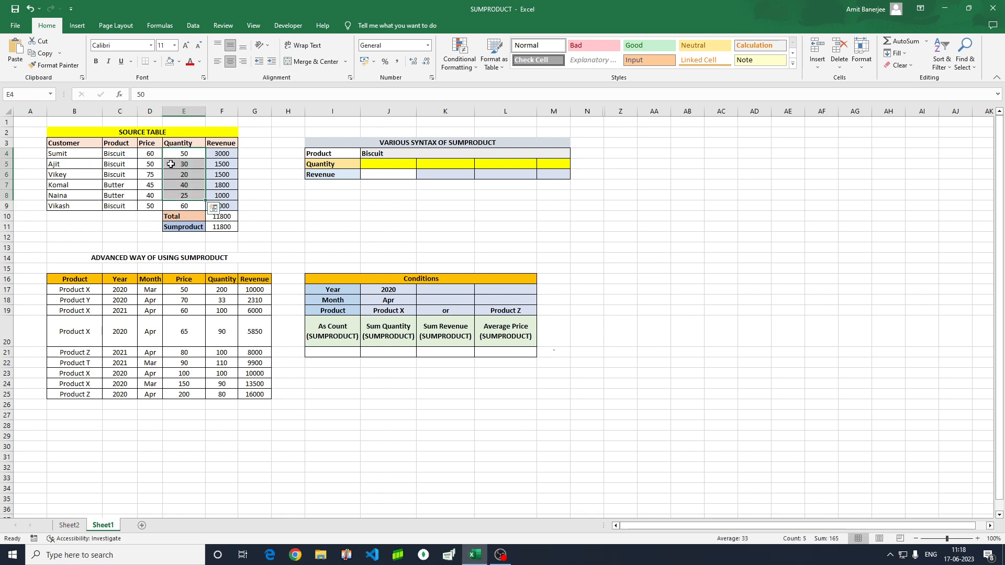
left_click(88, 153)
left_click_drag(88, 164, 86, 206)
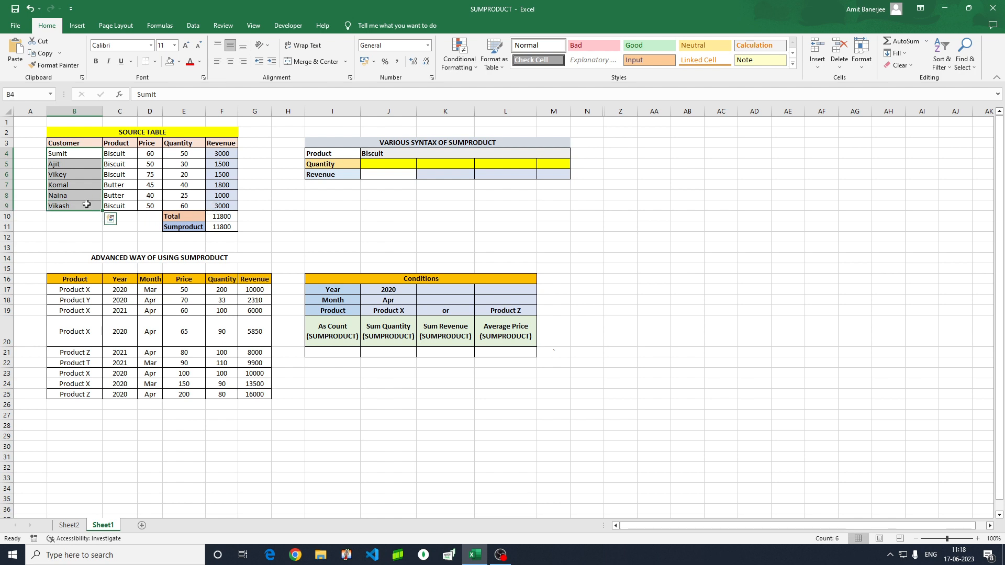
left_click(178, 155)
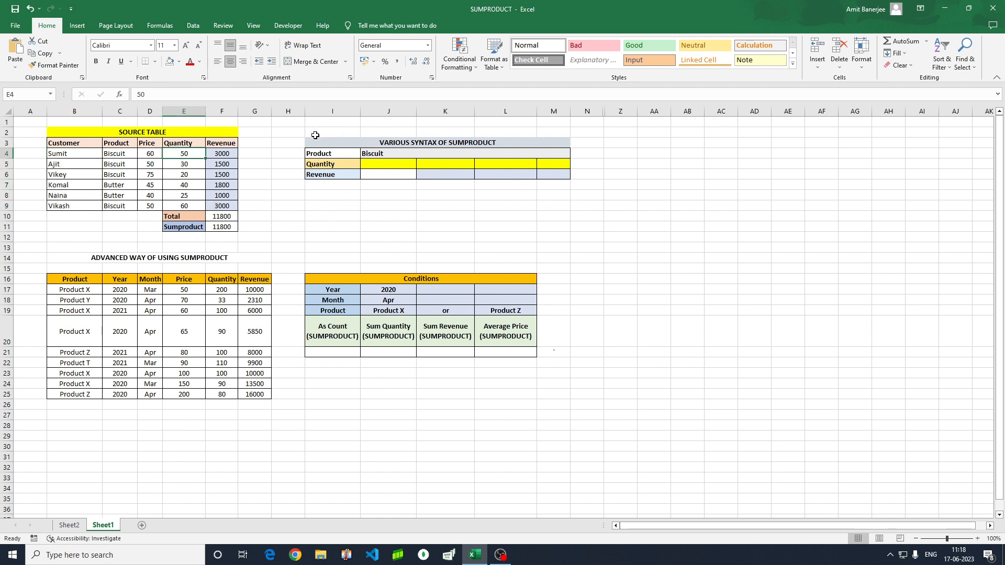
- Examine the Various Syntax of Sumproduct table, its Biscuit criterion and empty Quantity cell, alongside the source table
left_click_drag(314, 143, 442, 174)
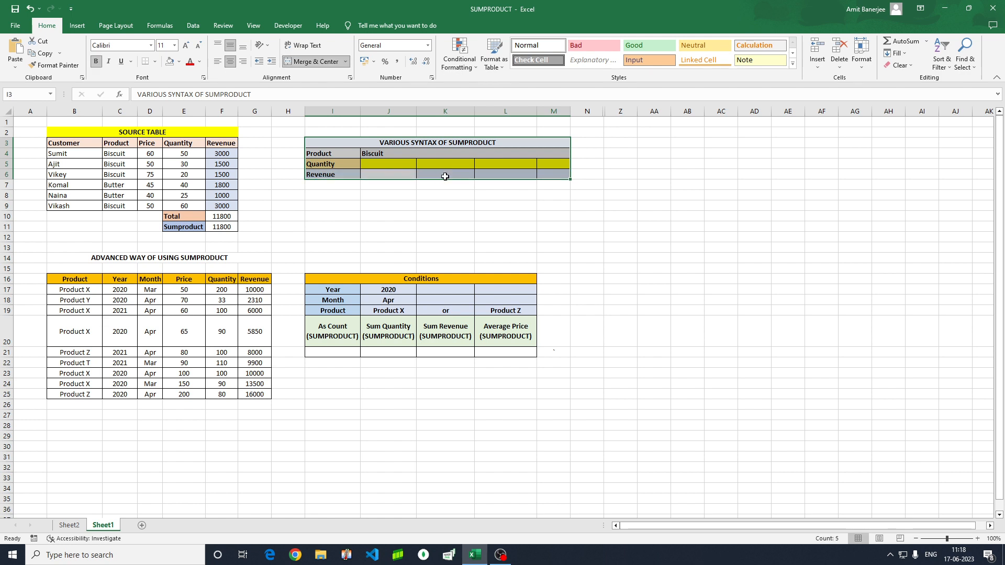
left_click(634, 182)
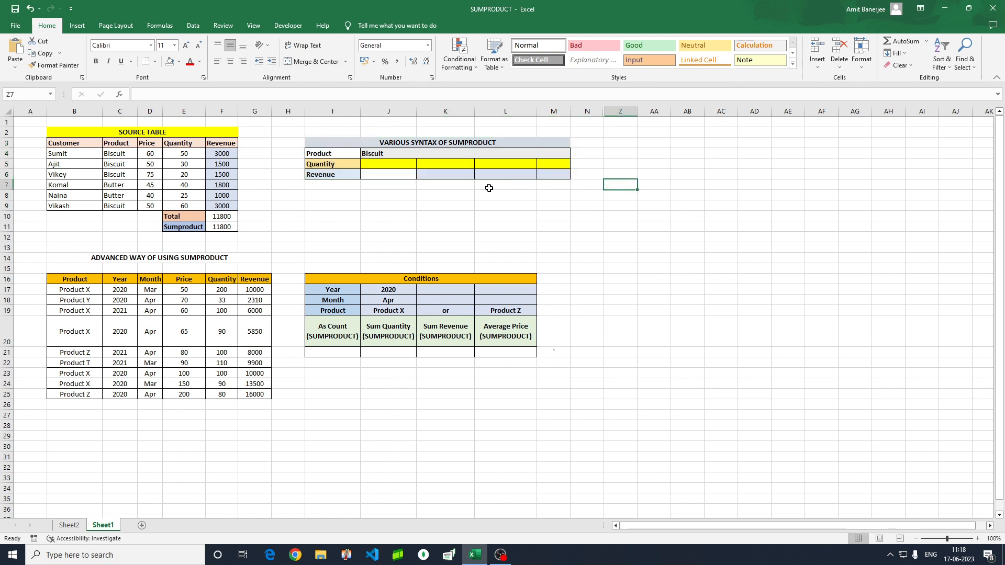
left_click(376, 154)
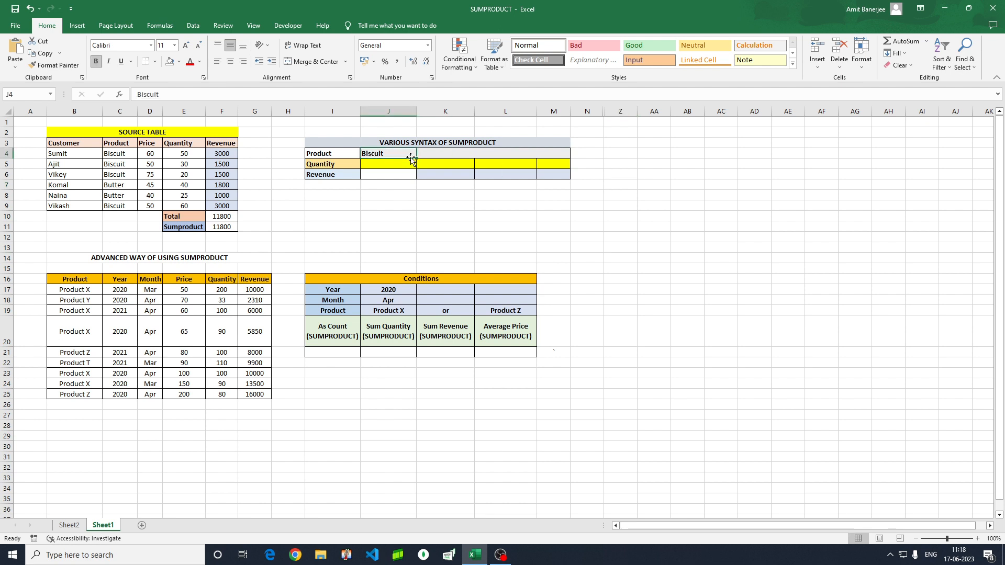
left_click(376, 164)
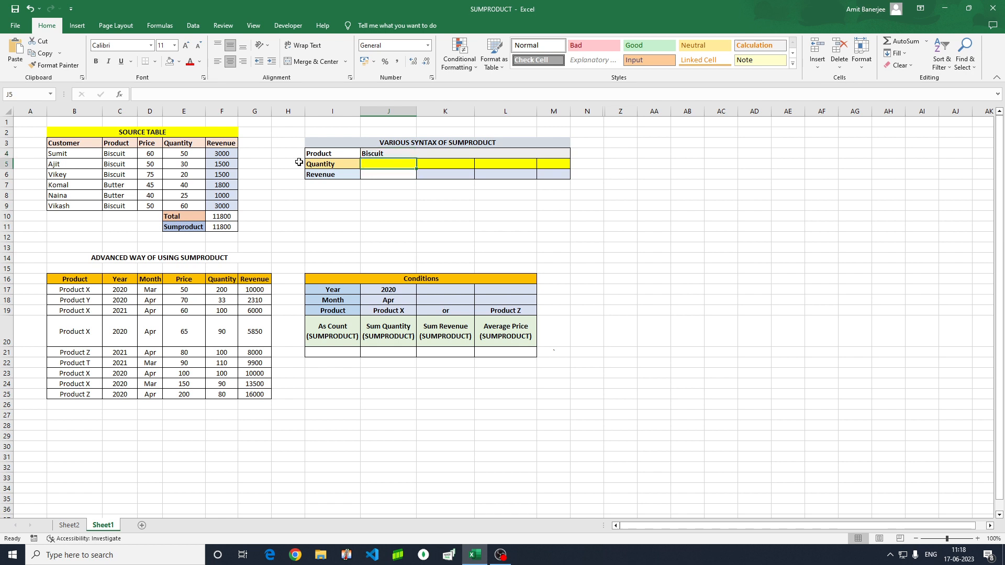
left_click_drag(73, 145, 221, 228)
left_click(372, 212)
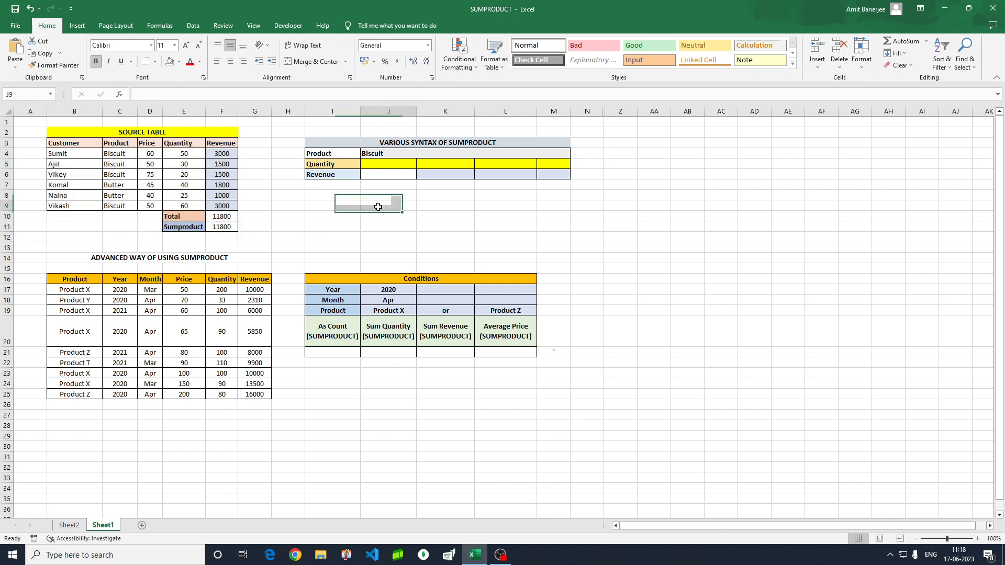
- Enter =SUMPRODUCT((C4:C9=J4),E4:E9) in cell J5 as the first Quantity formula for Biscuit
left_click(380, 165)
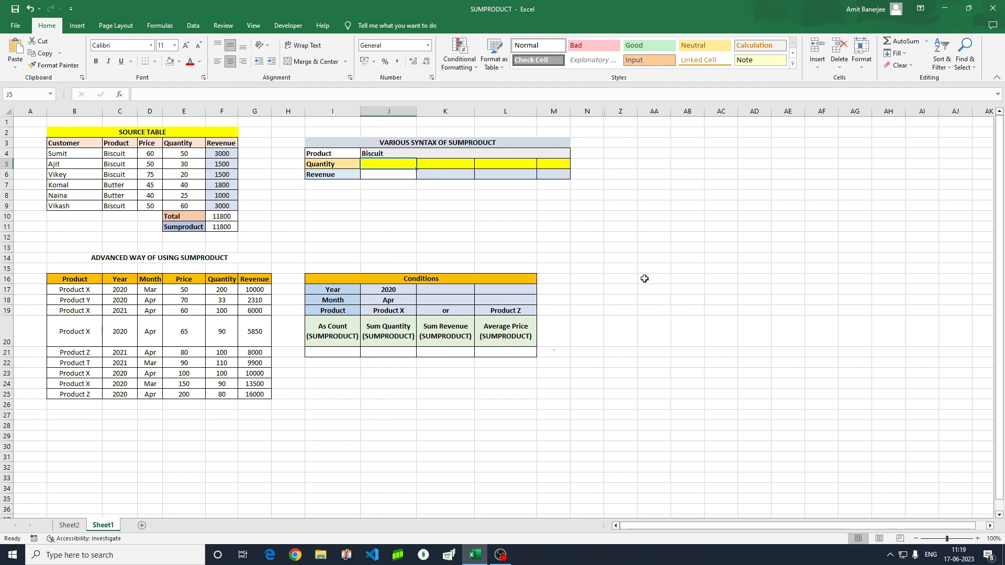
type("=sump")
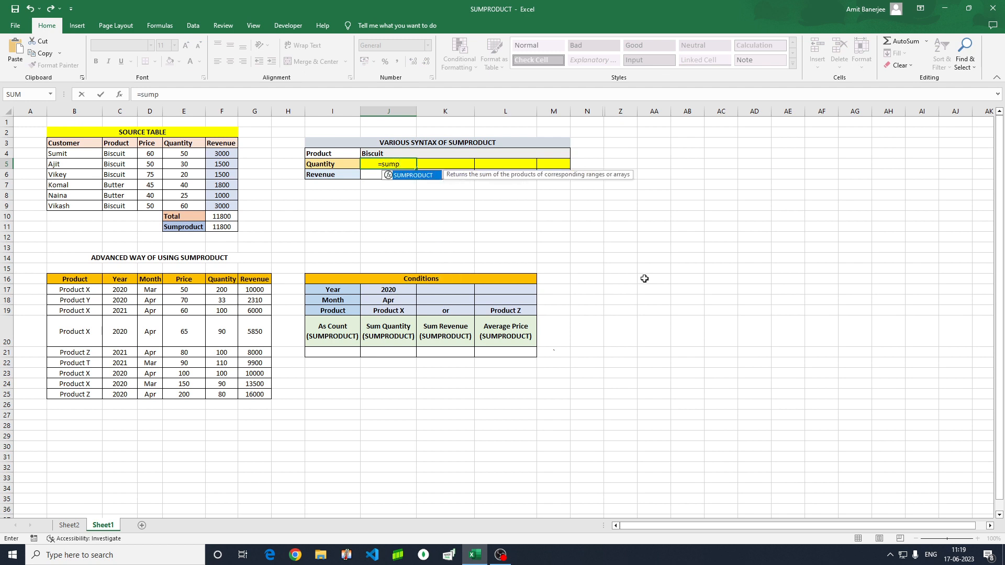
key("Tab")
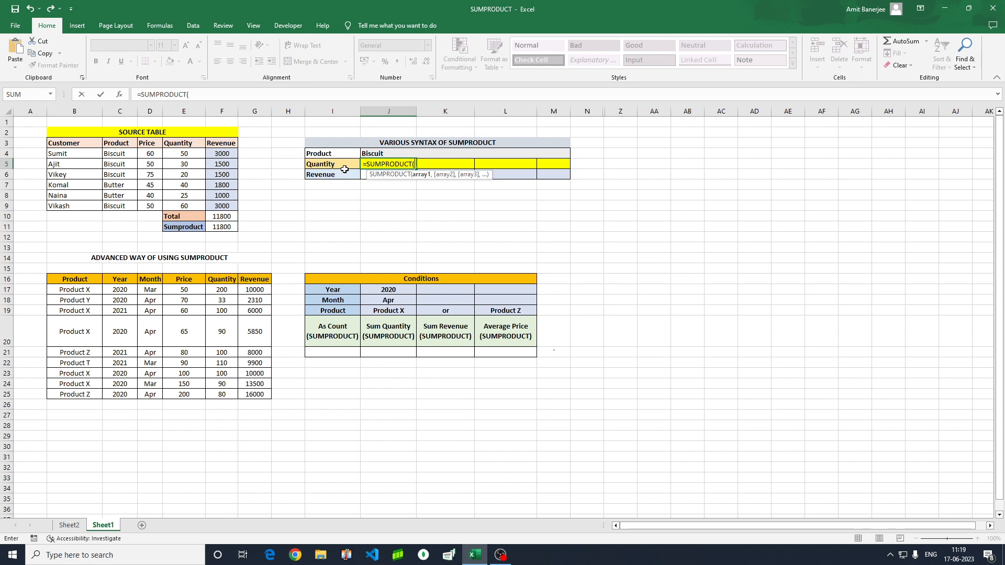
left_click_drag(119, 154, 118, 206)
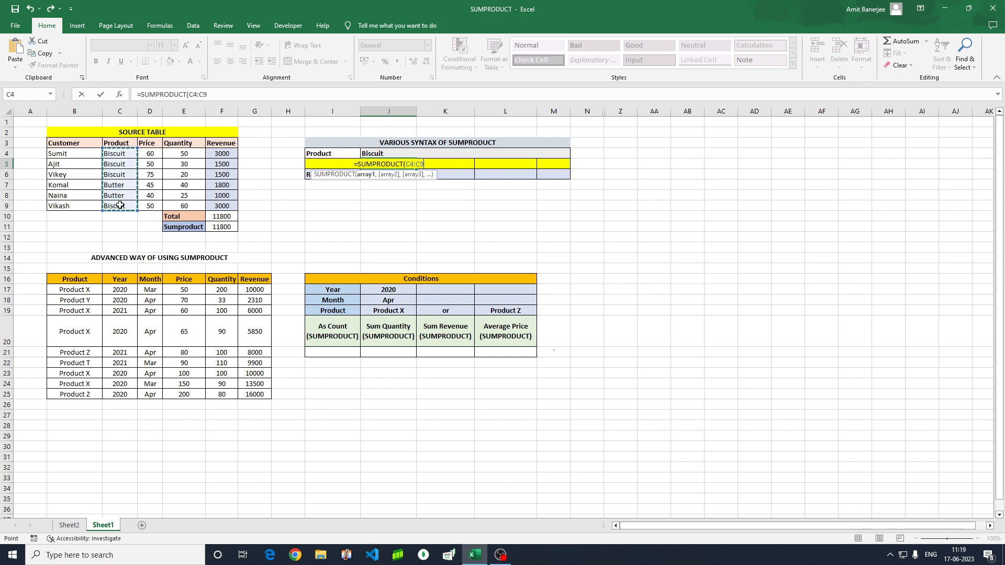
left_click(187, 95)
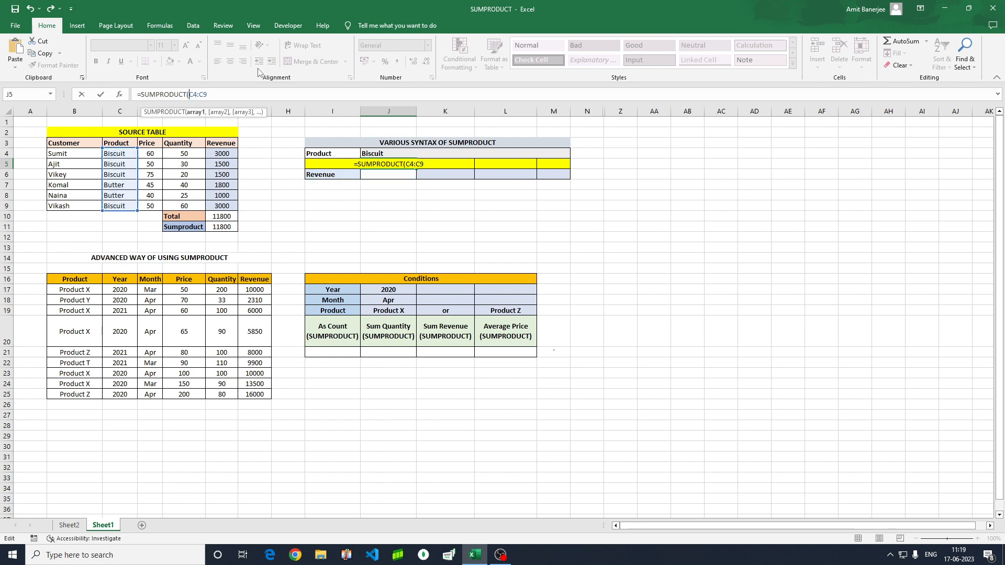
type("(")
type("=")
left_click(378, 155)
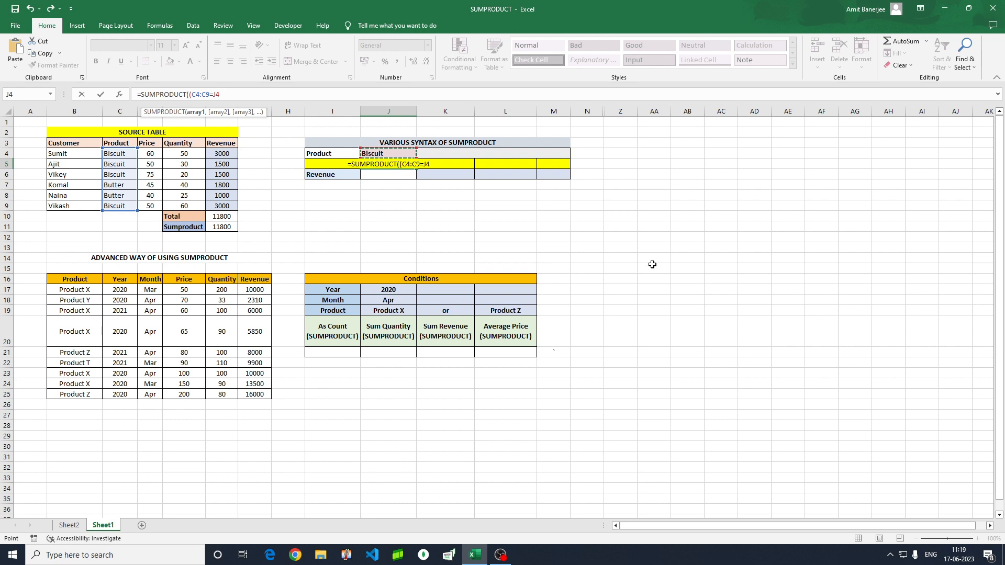
type("),")
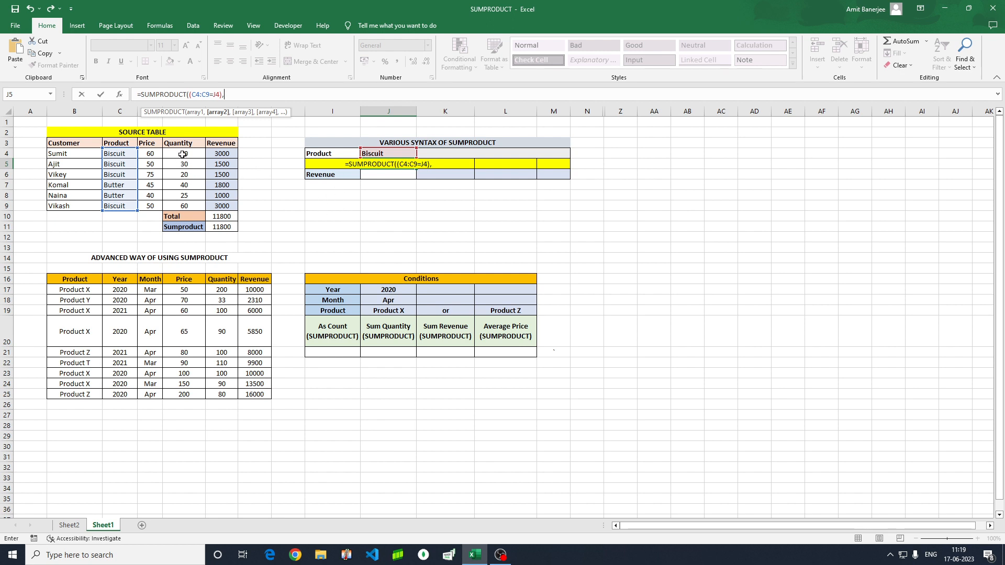
left_click_drag(182, 153, 184, 206)
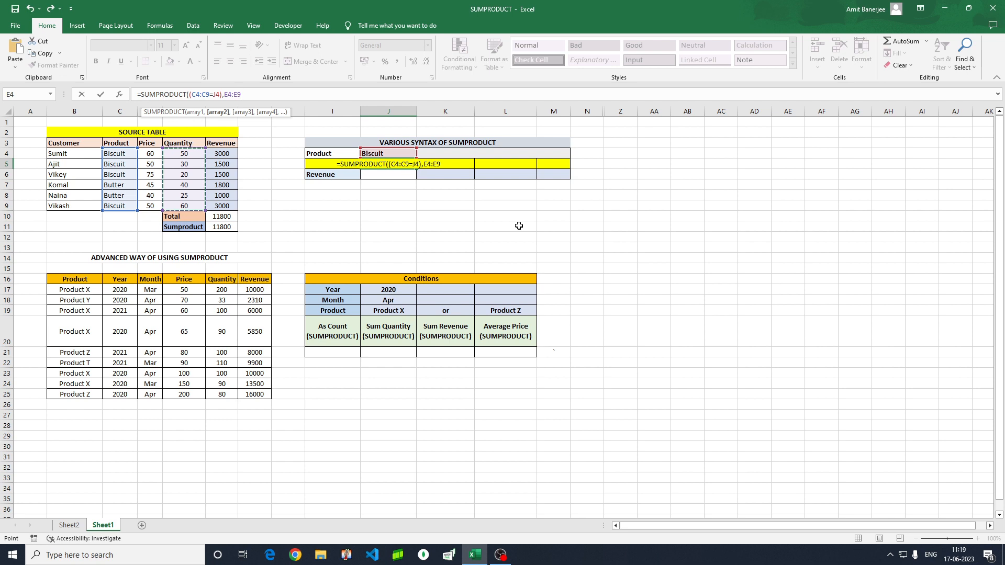
type(")")
key("Return")
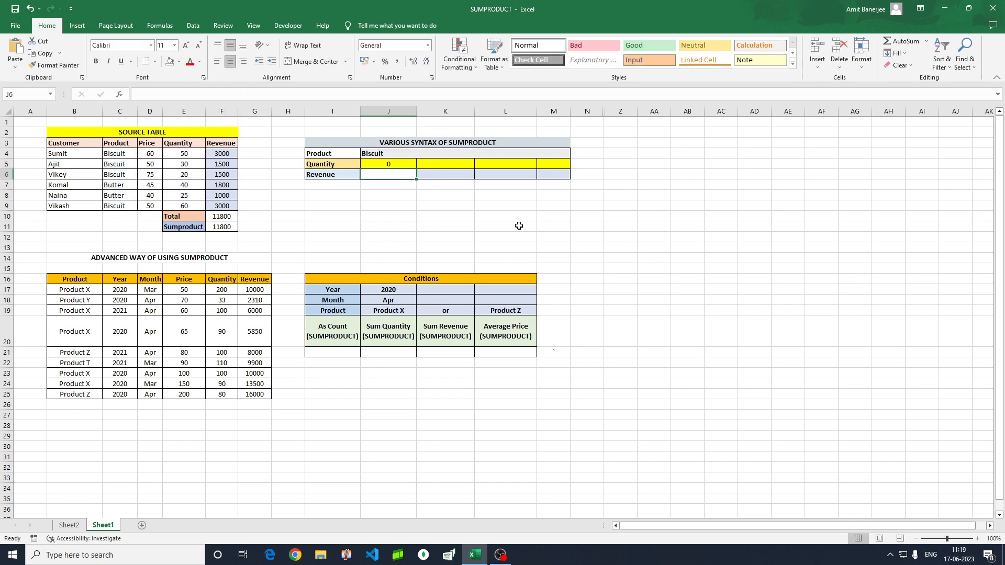
- Evaluate the (C4:C9=J4) argument inside the J5 formula to inspect its array values, leaving the original formula in place
key("Up")
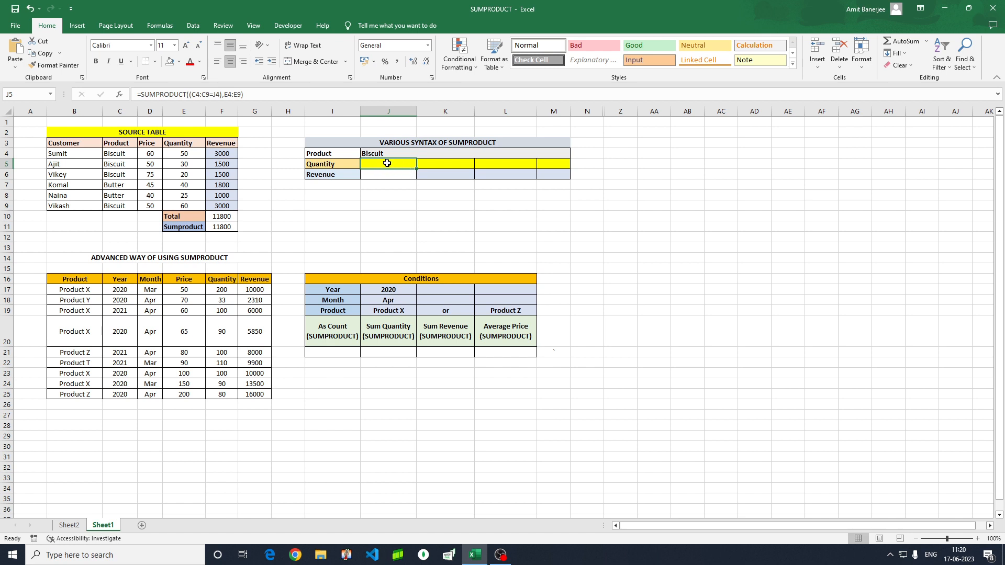
left_click(191, 96)
key("shift+Right")
key("shift+Right")
key("shift+Right")
key("shift+Right")
key("shift+Right")
key("shift+Right")
key("shift+Right")
key("shift+Right")
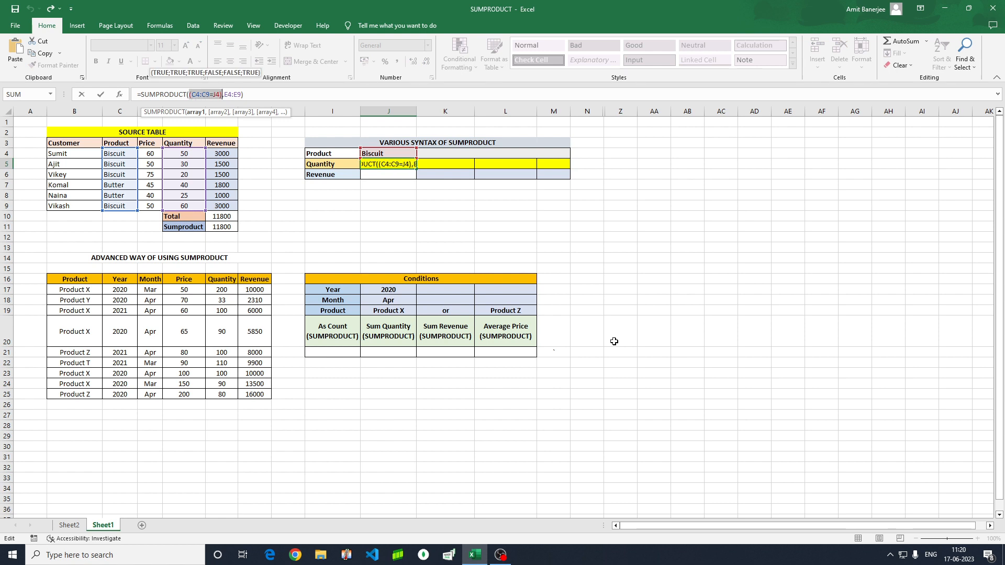
key("F9")
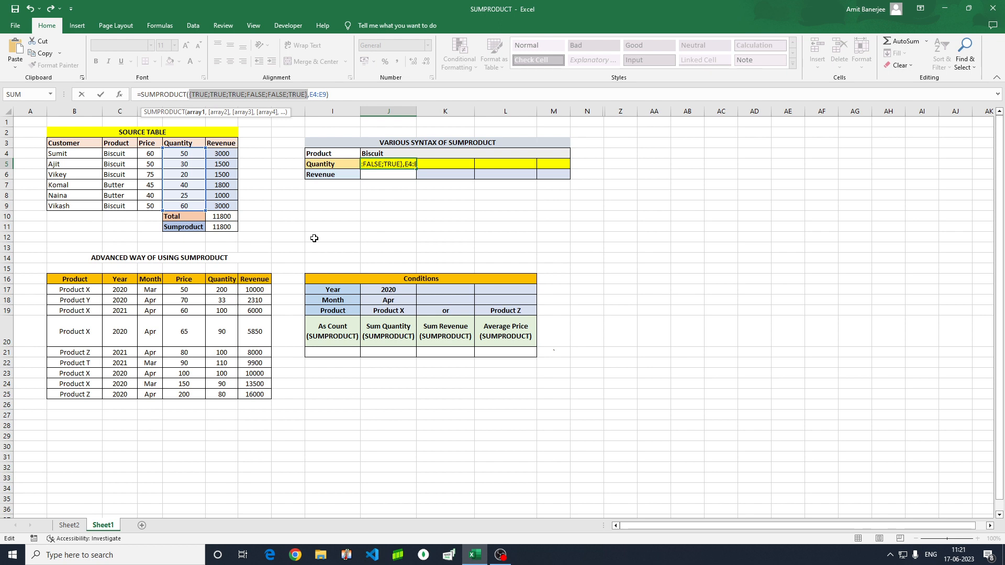
key("Escape")
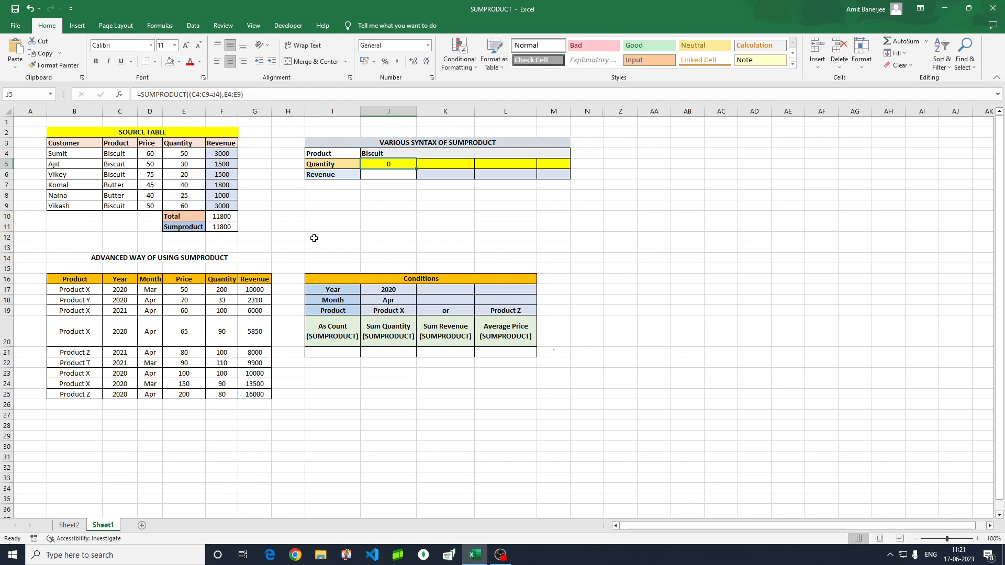
- Copy the SUMPRODUCT formula text from J5 into K5 with its cell references intact
left_click(129, 154)
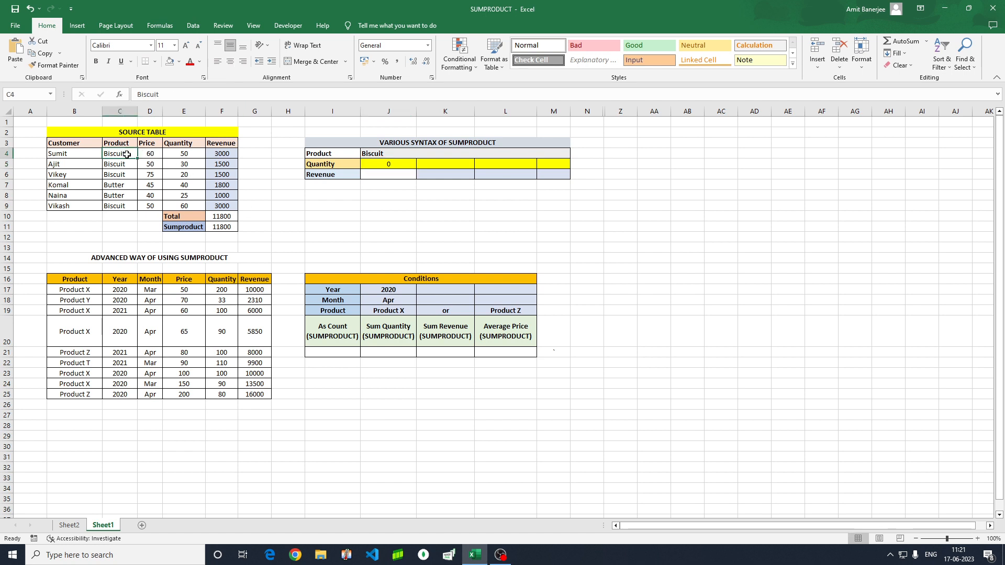
left_click(184, 153)
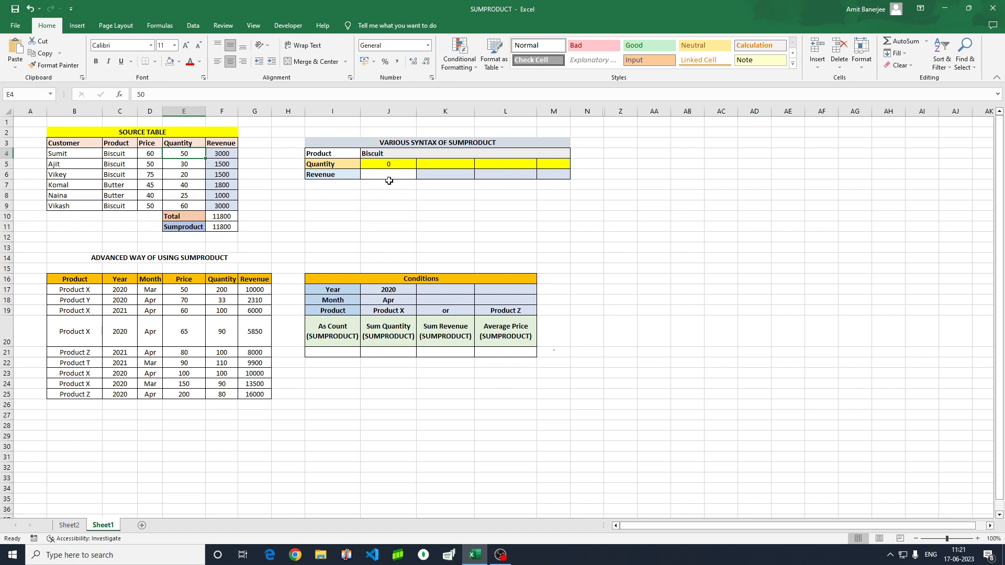
left_click(386, 164)
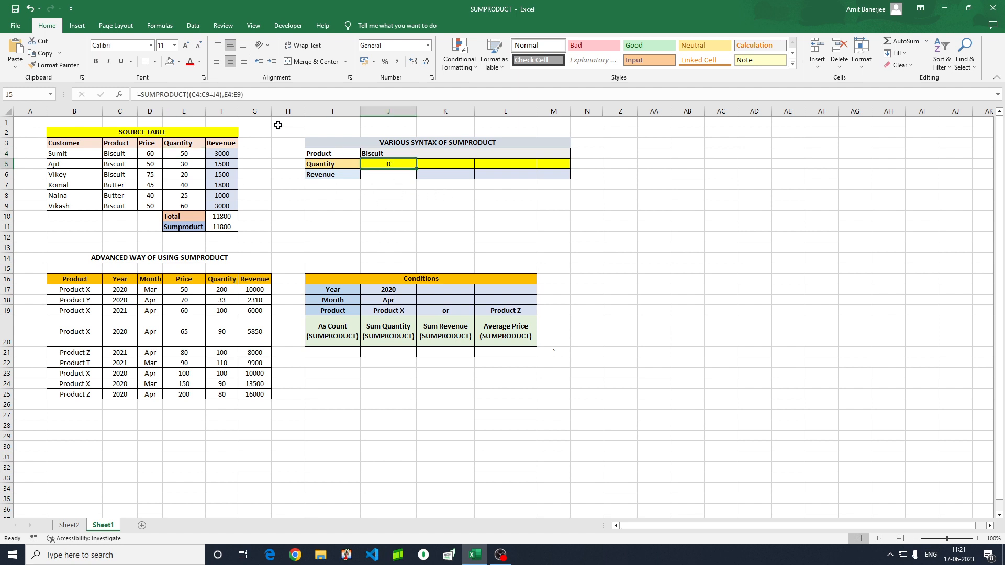
left_click(211, 94)
left_click_drag(211, 95, 131, 96)
key("ctrl+c")
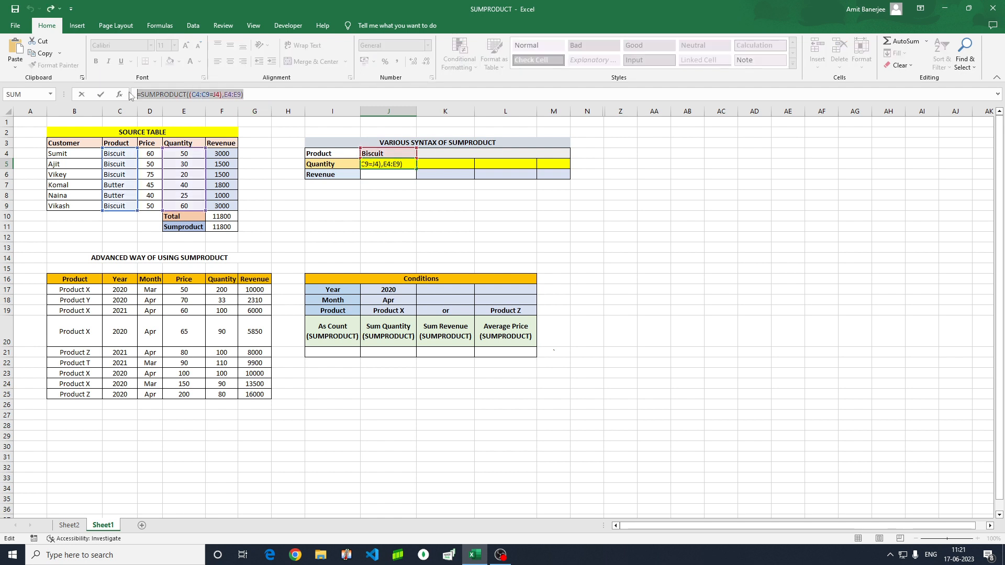
key("Escape")
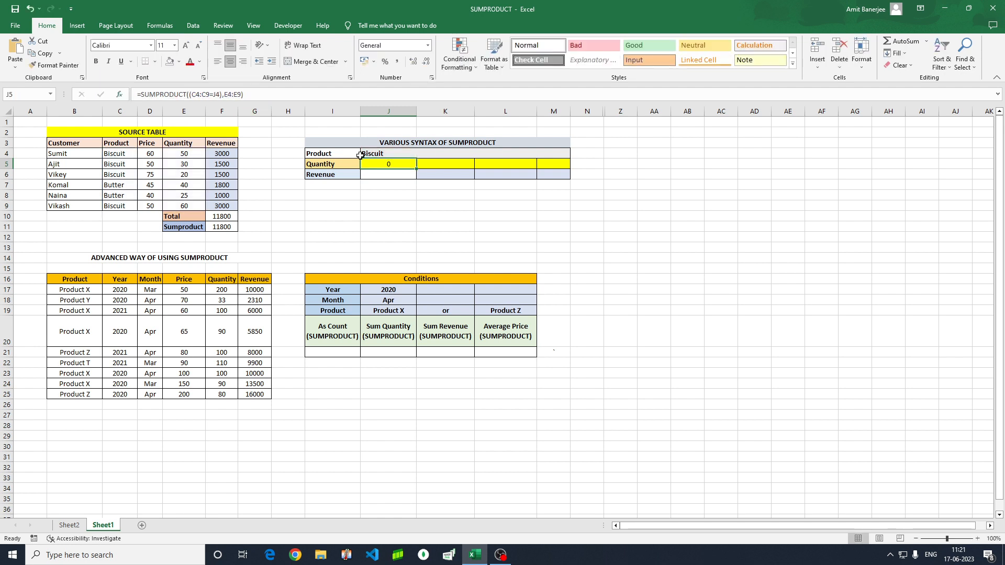
left_click(428, 166)
key("ctrl+v")
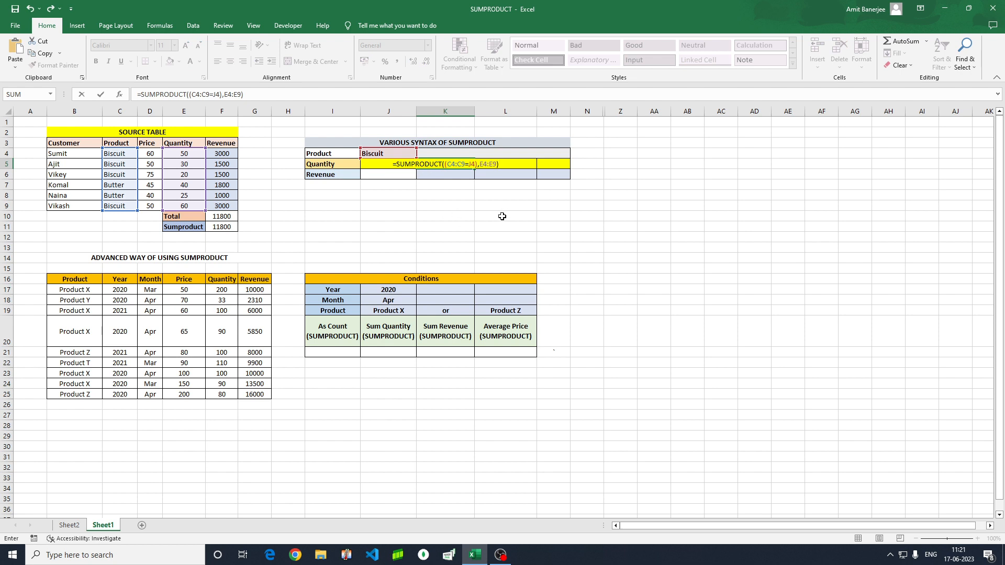
- Replace the comma with an asterisk in the K5 formula and enter it as =SUMPRODUCT((C4:C9=J4)*E4:E9)
left_click(225, 94)
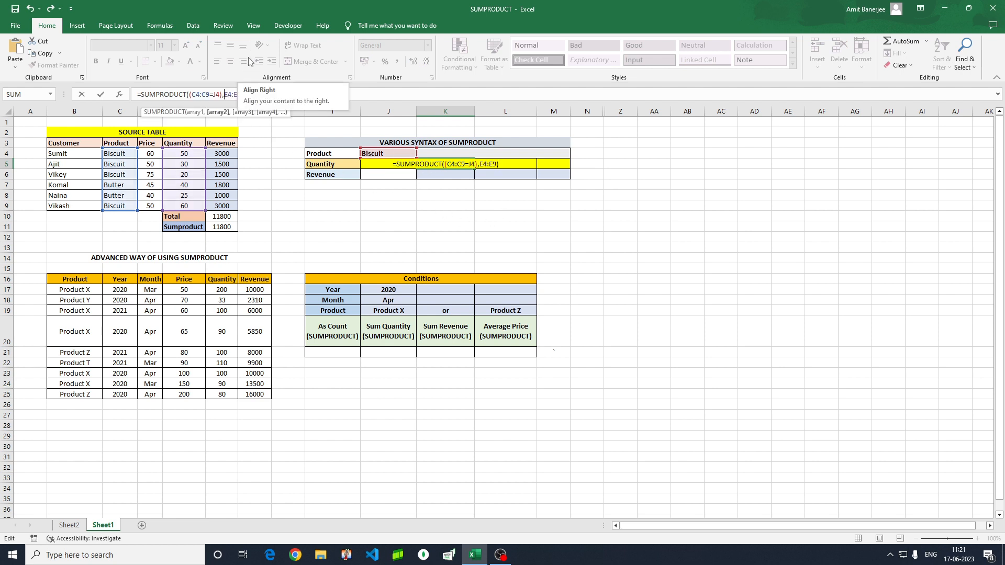
key("Left")
key("Delete")
type("*")
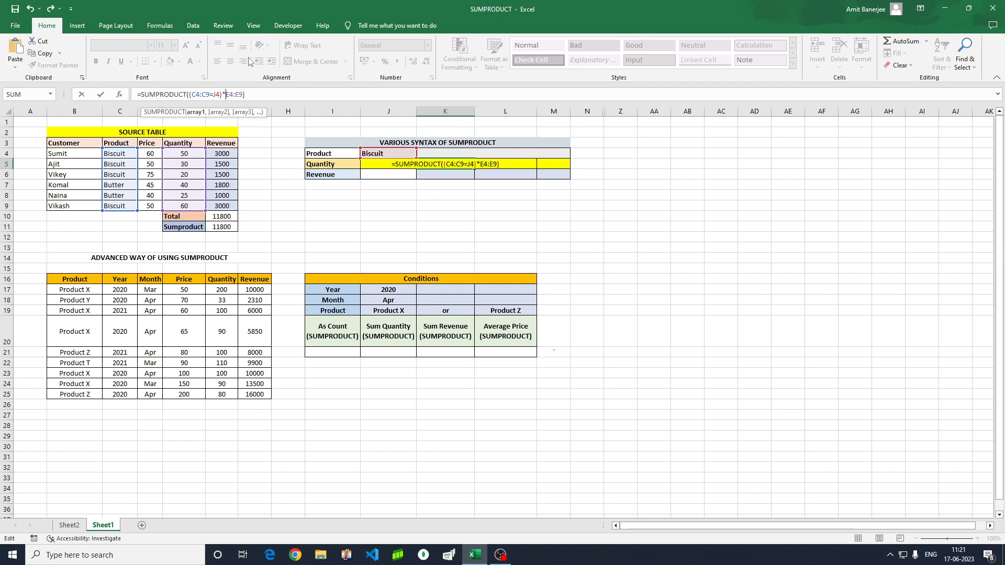
key("Return")
key("Up")
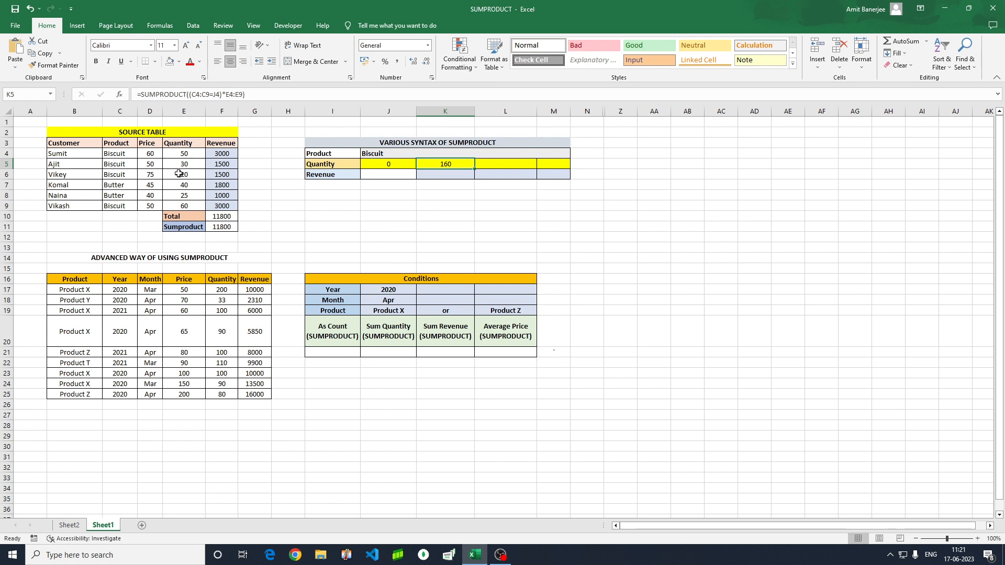
- Check the K5 result against the sum of the source table's Biscuit quantities in E4:E6 and E9
left_click(120, 155)
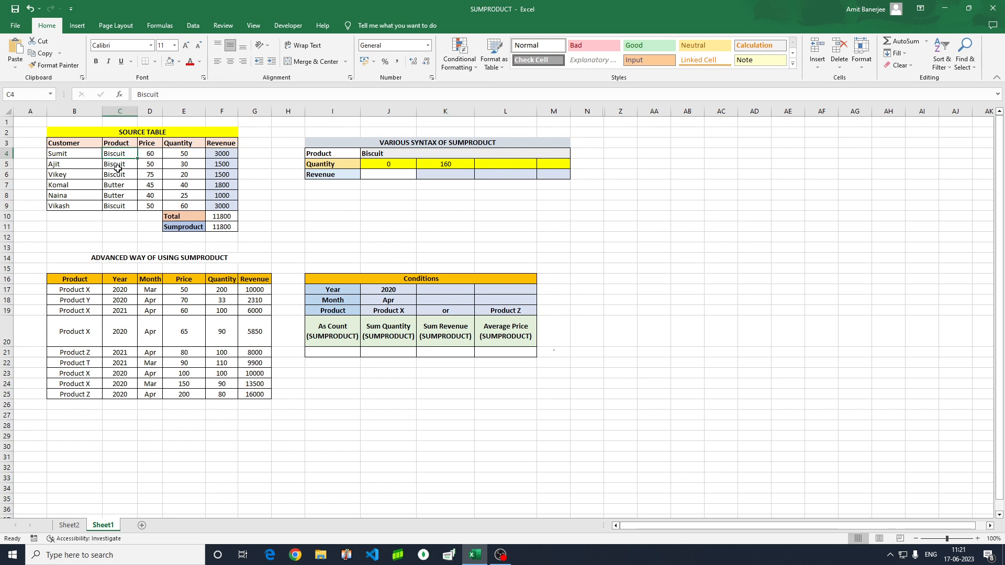
left_click(119, 164)
left_click(120, 174)
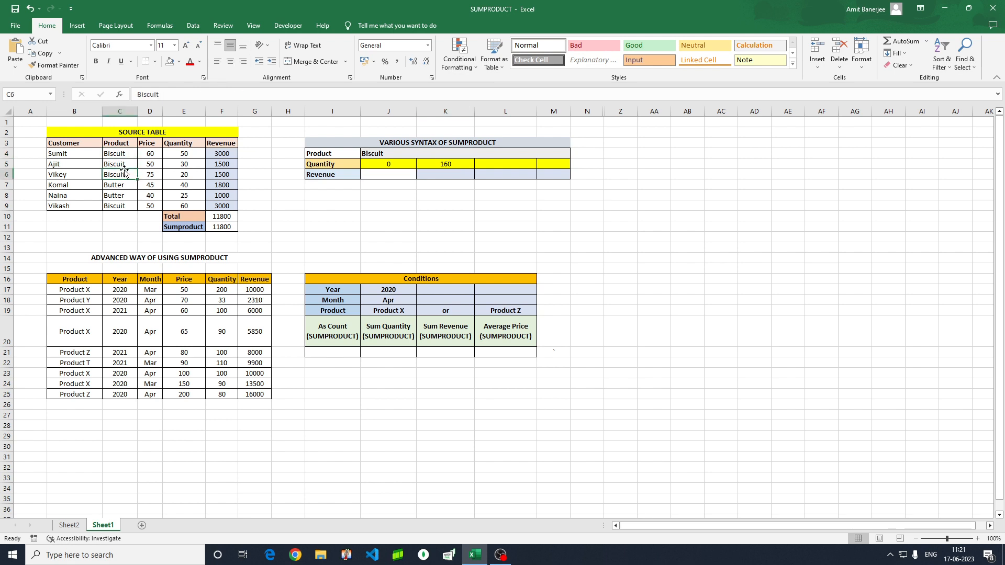
left_click(186, 154)
left_click(183, 163)
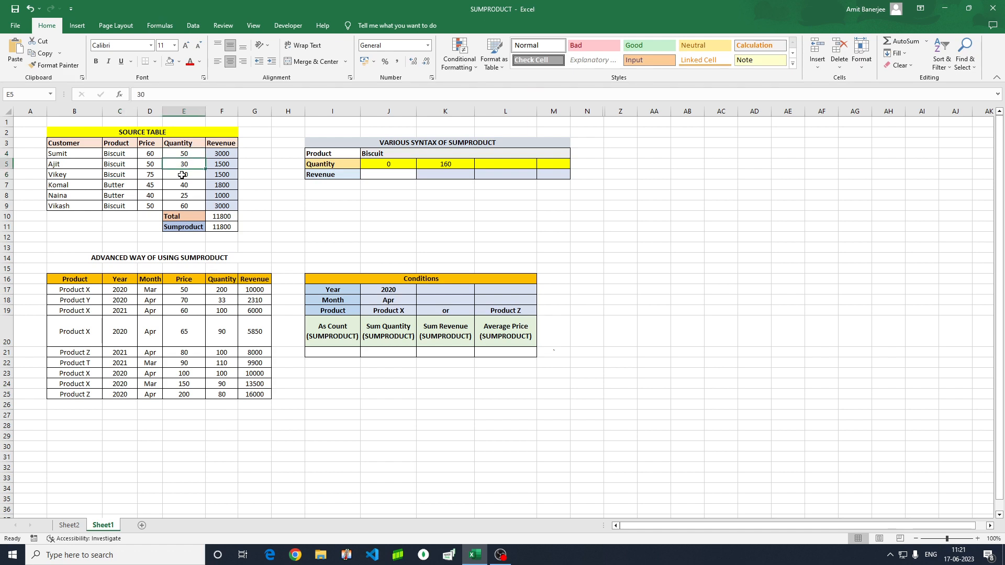
left_click(182, 175)
left_click_drag(186, 151, 184, 175)
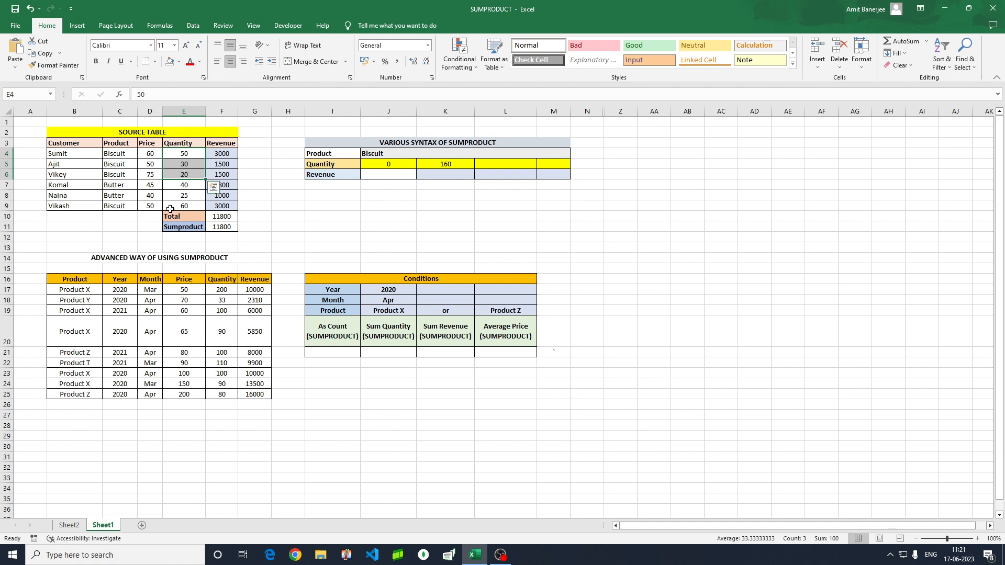
left_click(189, 206, "ctrl")
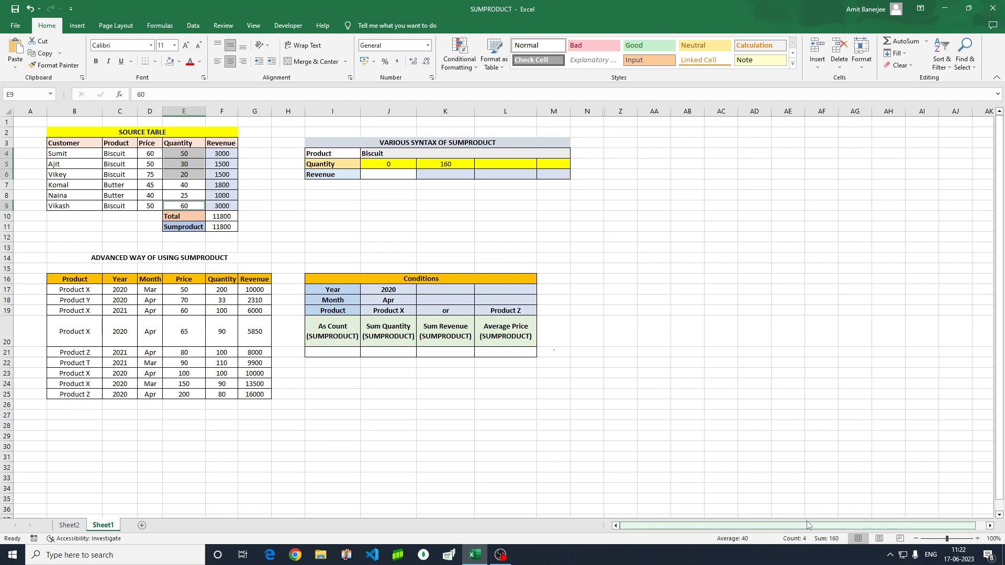
left_click_drag(836, 522, 848, 545)
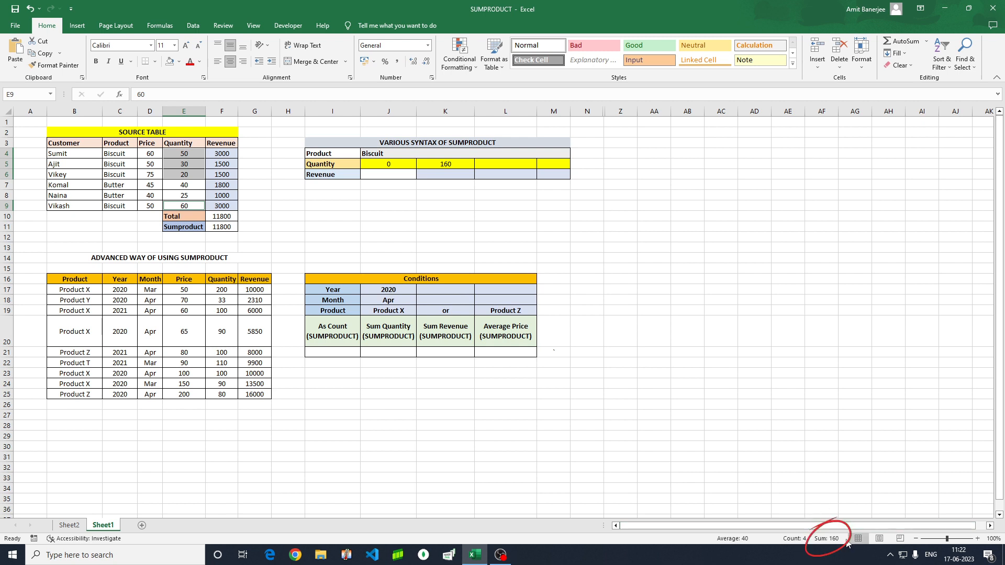
left_click(444, 165)
left_click_drag(485, 179, 497, 167)
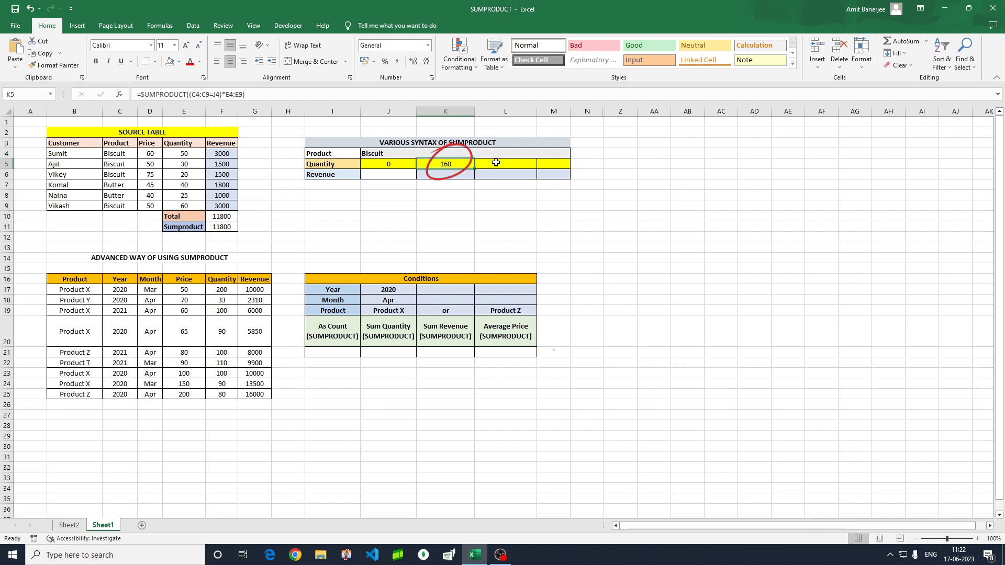
- Evaluate the (C4:C9=J4) condition inside the K5 formula to inspect its array values, leaving the original formula in place
left_click(191, 97)
key("shift+Right")
key("shift+Right")
key("shift+Right")
key("shift+Right")
key("shift+Right")
key("shift+Right")
key("shift+Right")
key("shift+Right")
key("shift+Right")
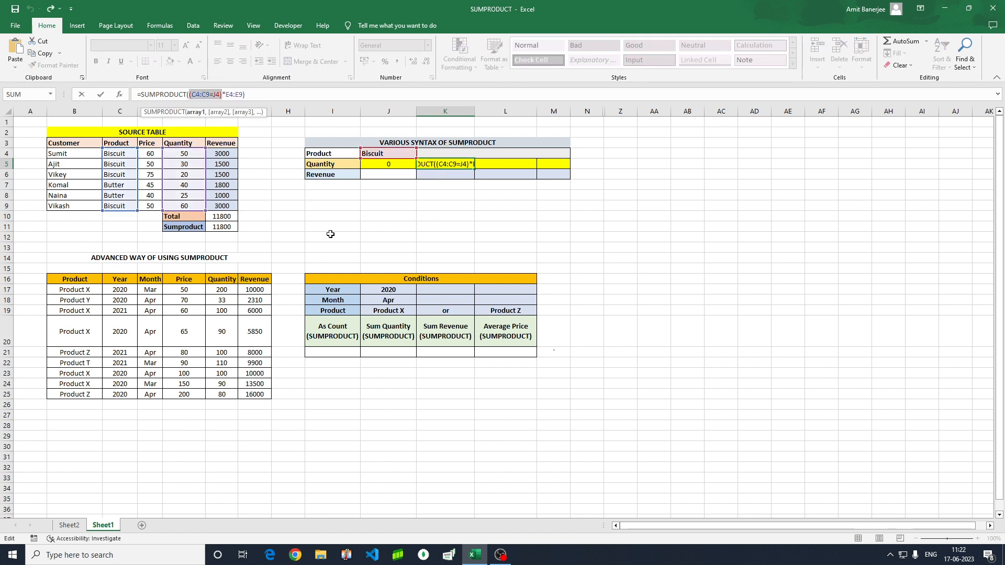
key("F9")
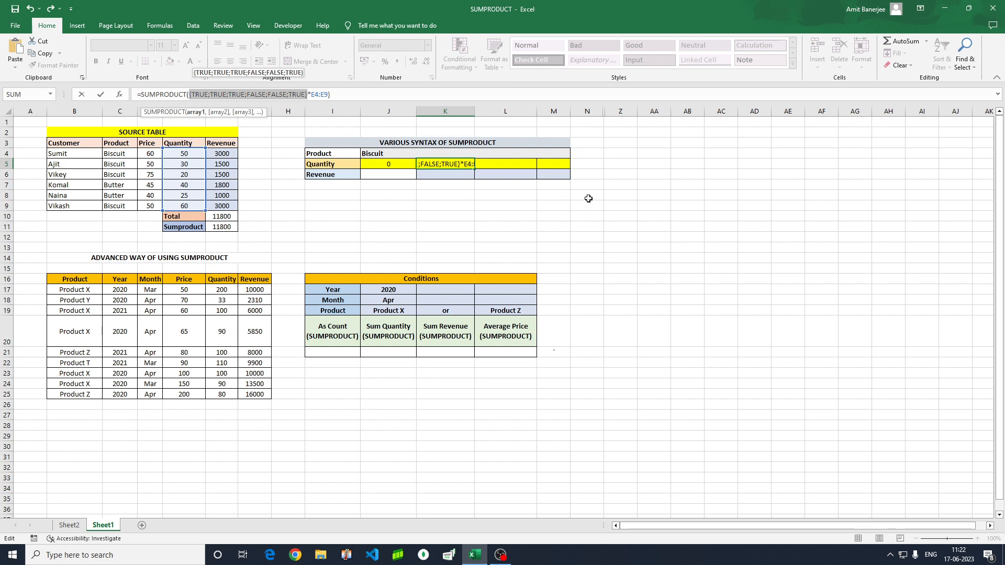
key("Escape")
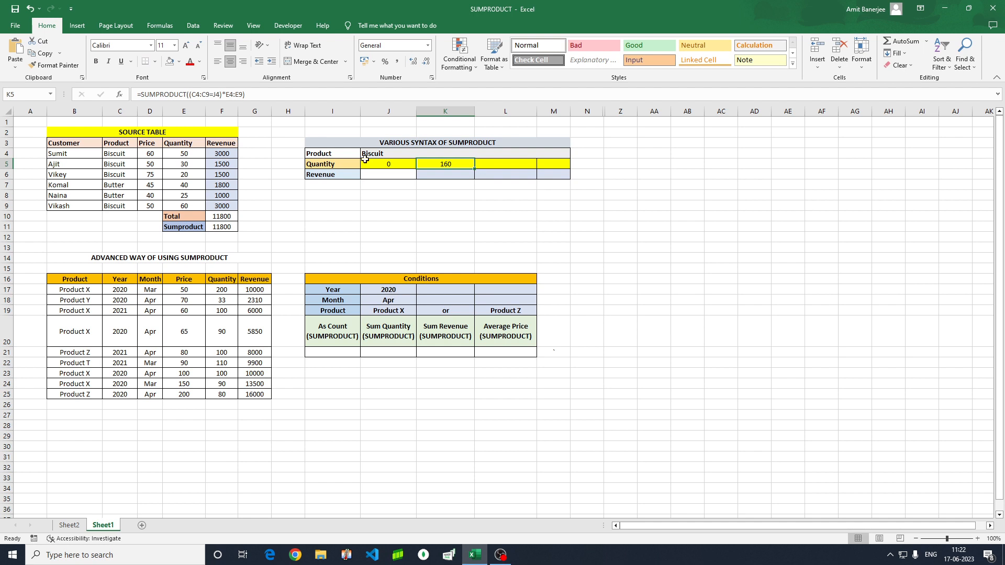
- Unhide the hidden columns between N and Z
left_click_drag(597, 113, 620, 112)
right_click(620, 112)
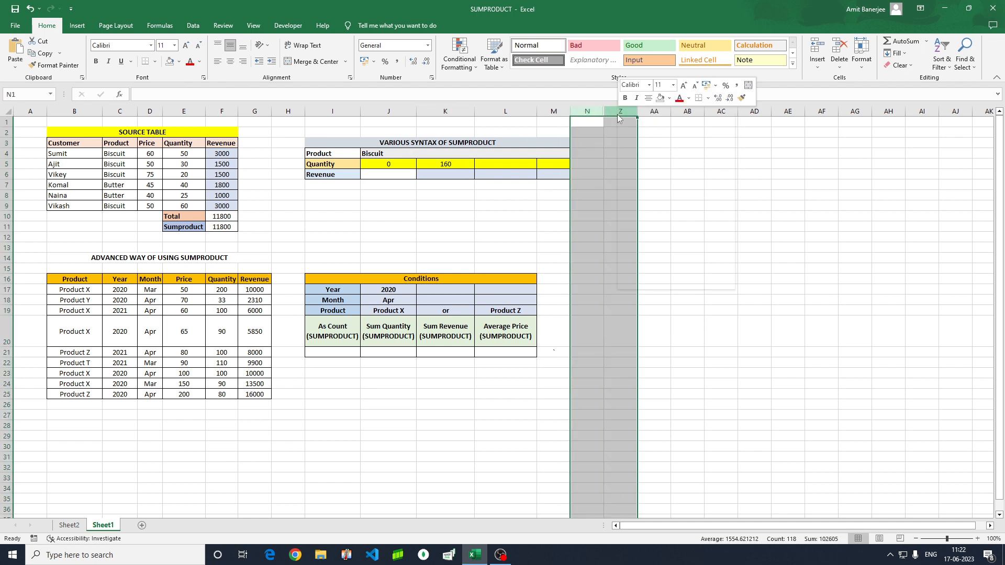
left_click(645, 282)
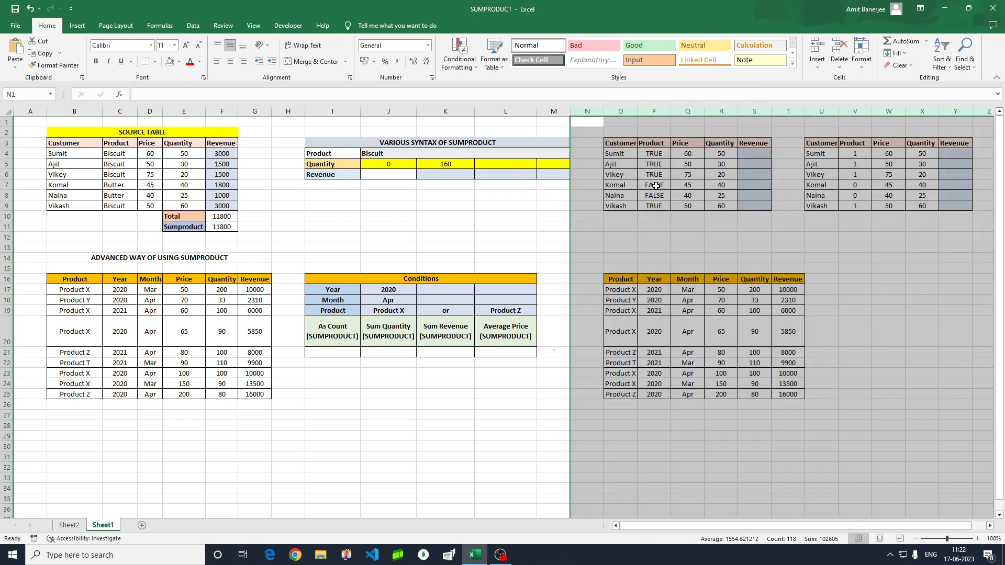
- Compare the TRUE/FALSE Product values in column P with the matching 1/0 values in column V, row by row
left_click(651, 155)
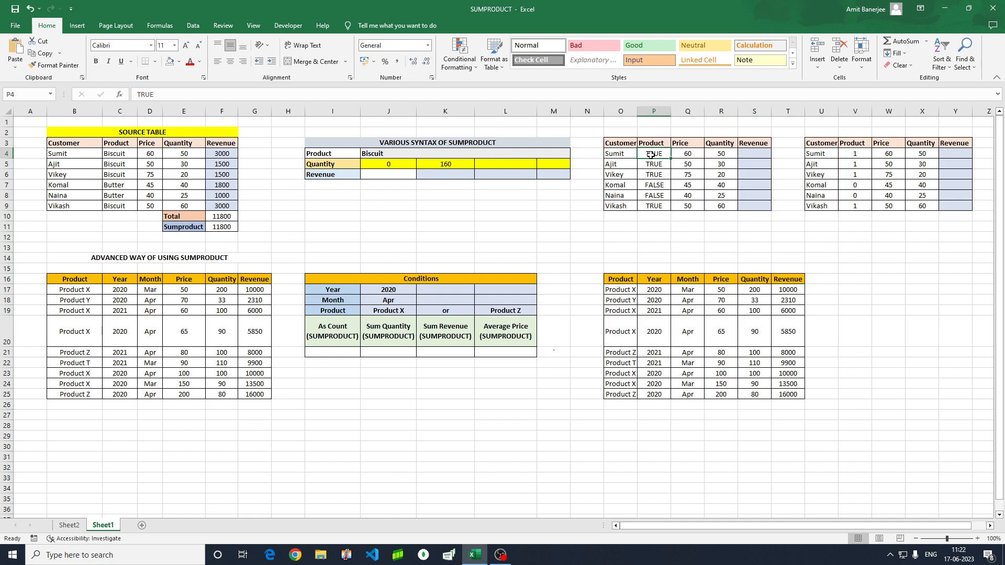
left_click(855, 154)
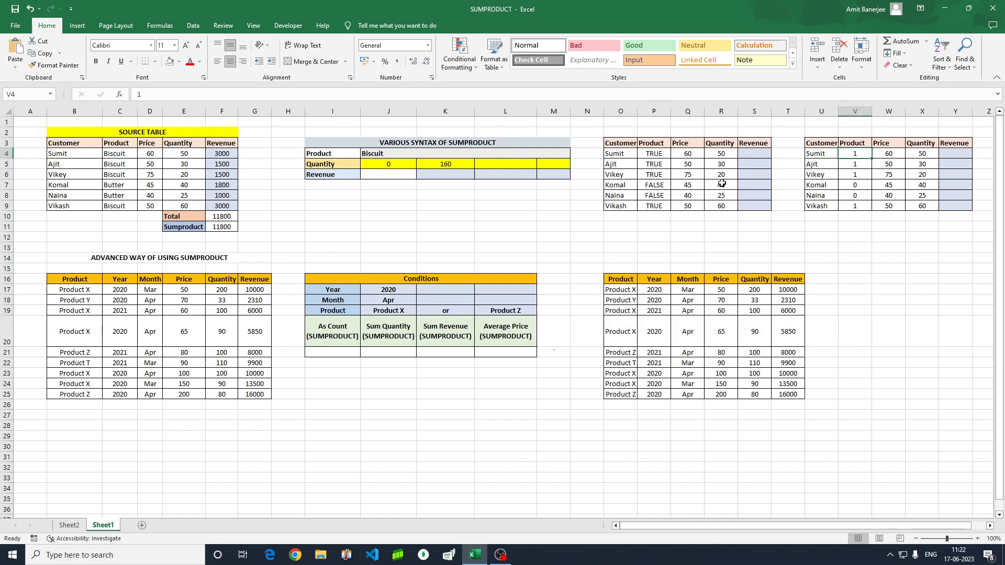
left_click(657, 164)
left_click(849, 164)
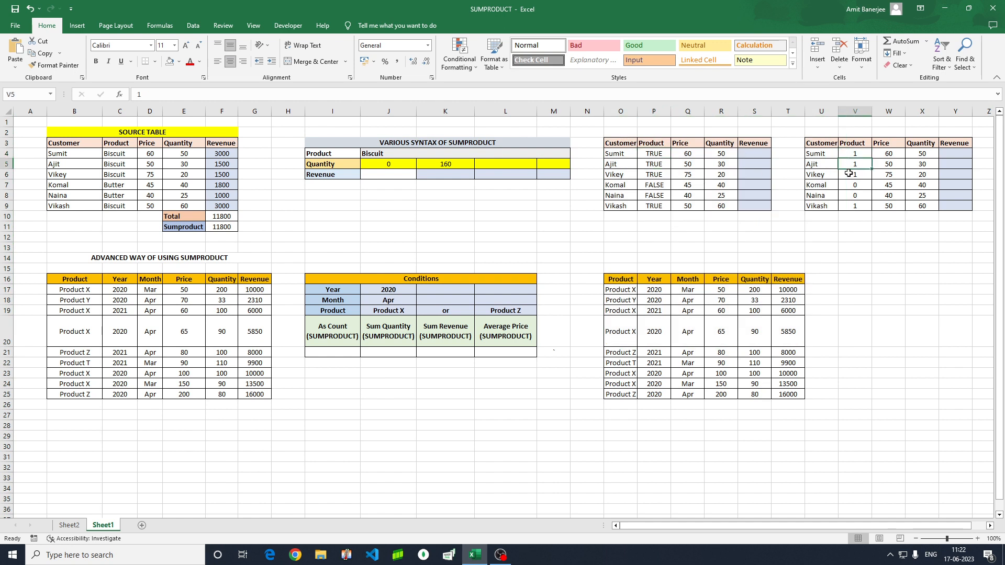
left_click(661, 186)
left_click(858, 186)
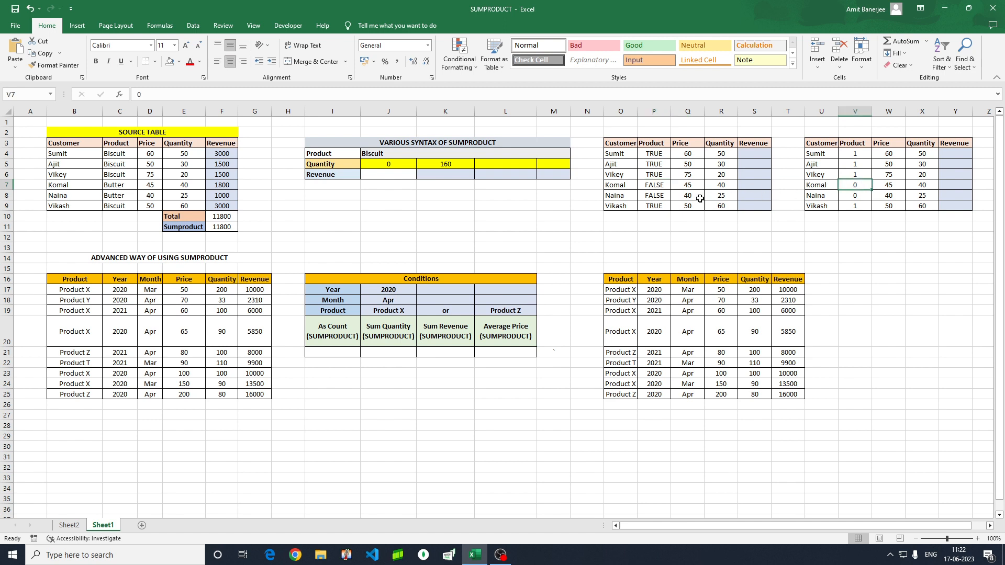
- Examine how the 1 values in column V pair with the Quantity values in column X for rows 4, 5, 6 and 9
left_click(852, 156)
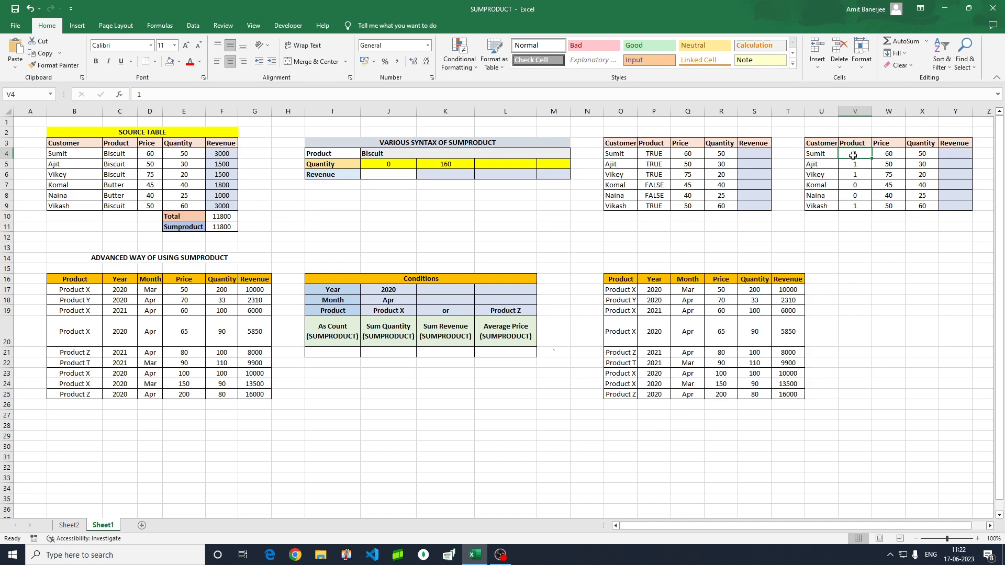
left_click(926, 154)
left_click(854, 164)
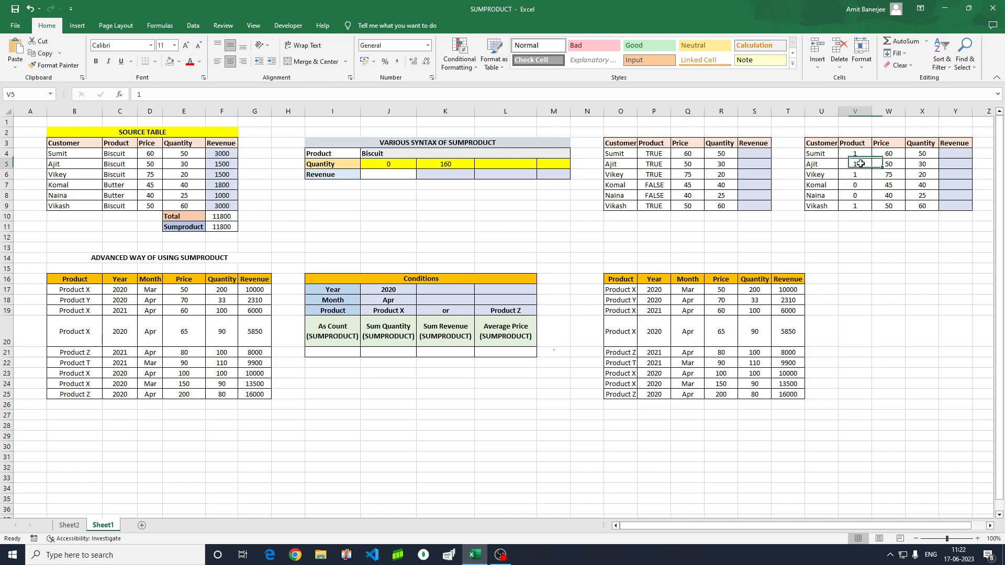
left_click(919, 165)
left_click(871, 175)
left_click(919, 174)
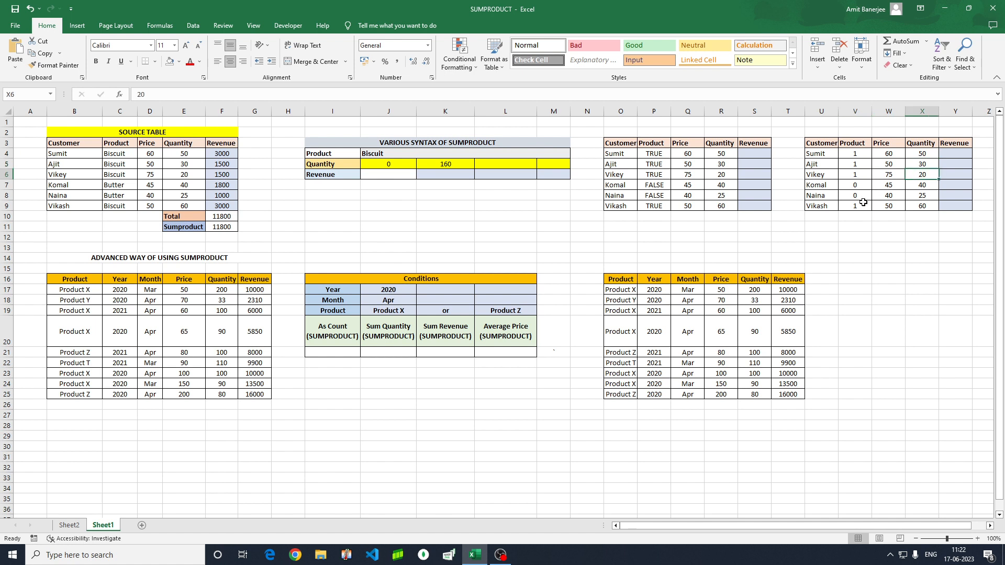
left_click(861, 205)
left_click(920, 207)
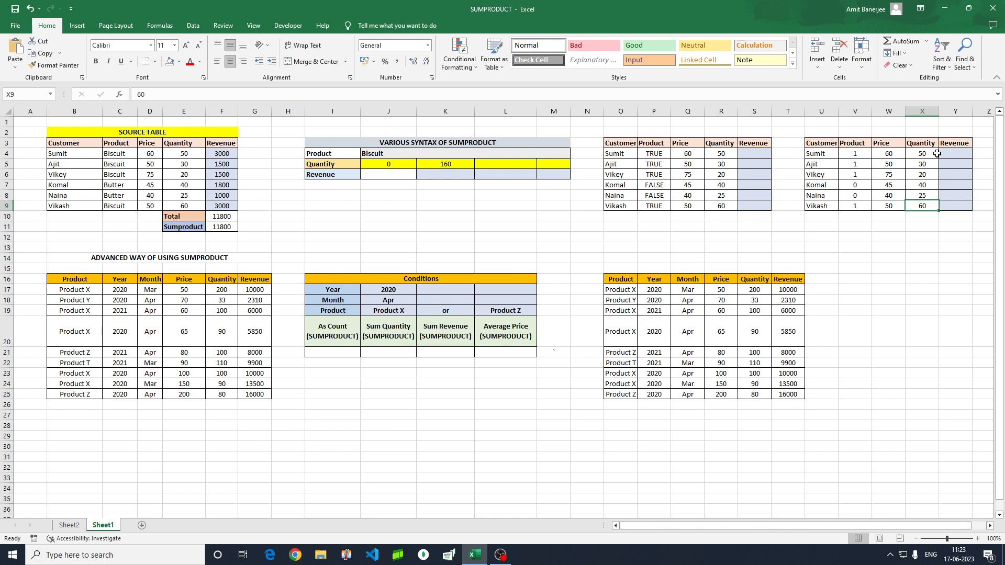
- Check the sum of the Biscuit quantities in X4:X6 and X9 against the K5 formula result
left_click(921, 164)
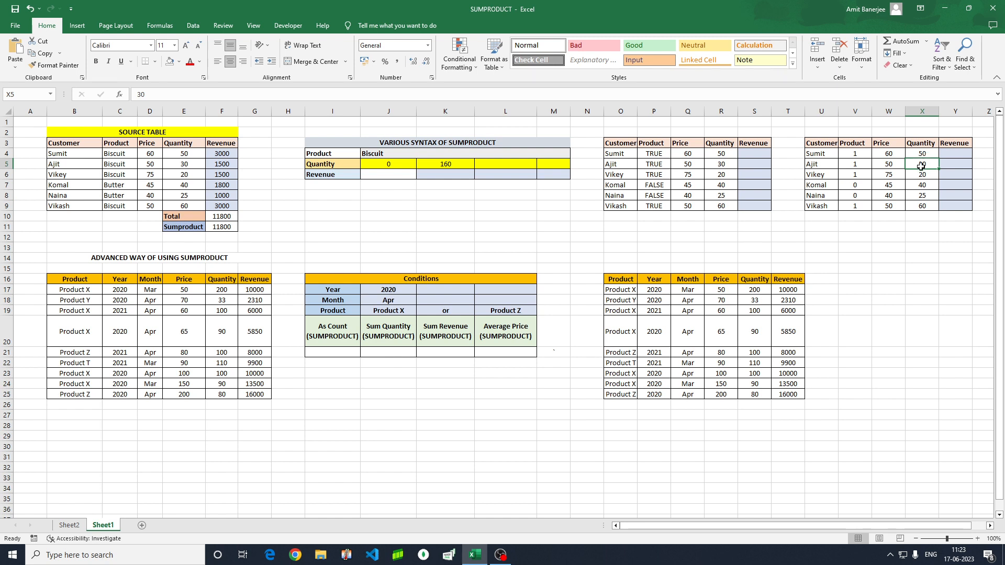
left_click(924, 176)
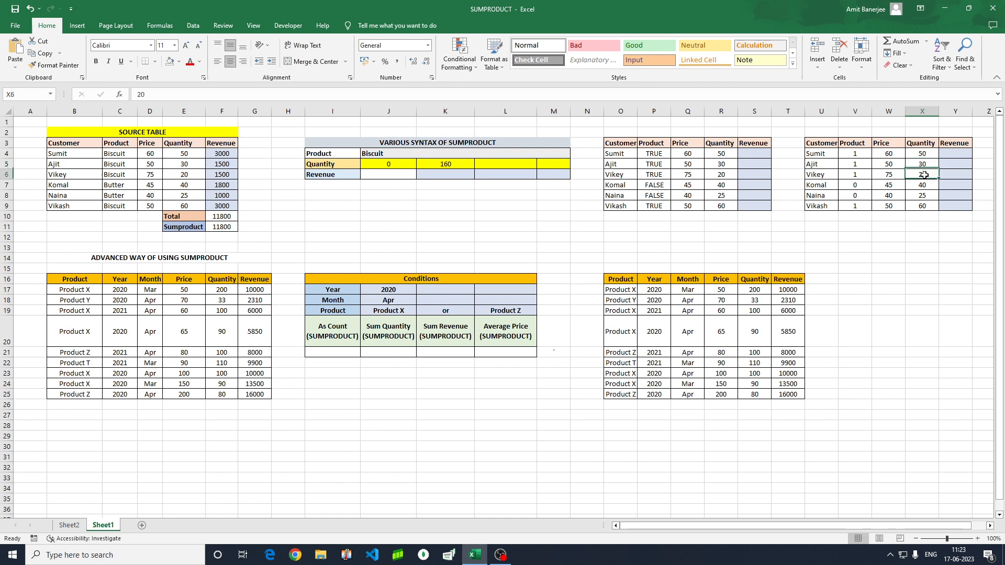
left_click(921, 206)
left_click(921, 185)
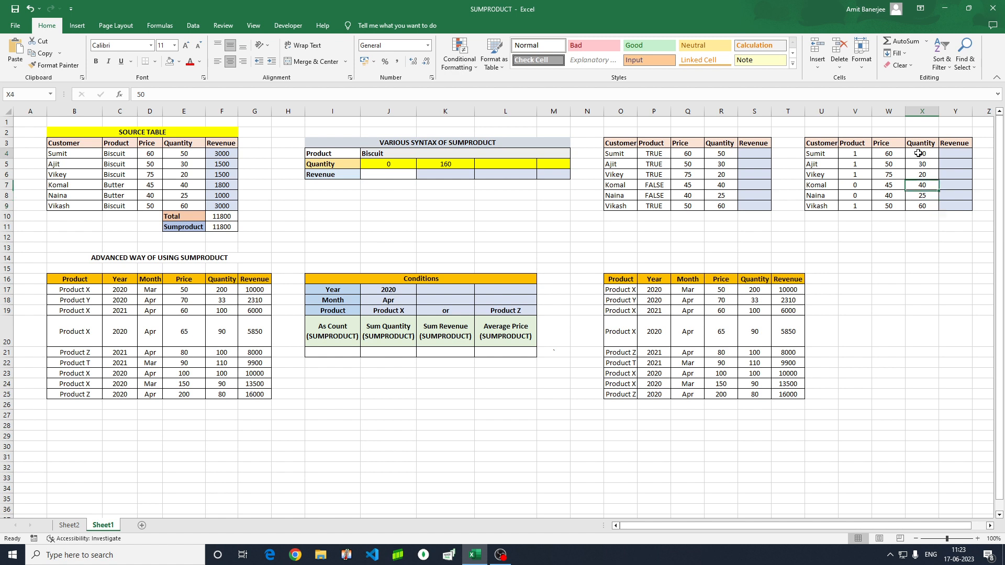
left_click_drag(921, 153, 921, 172)
left_click(921, 205, "ctrl")
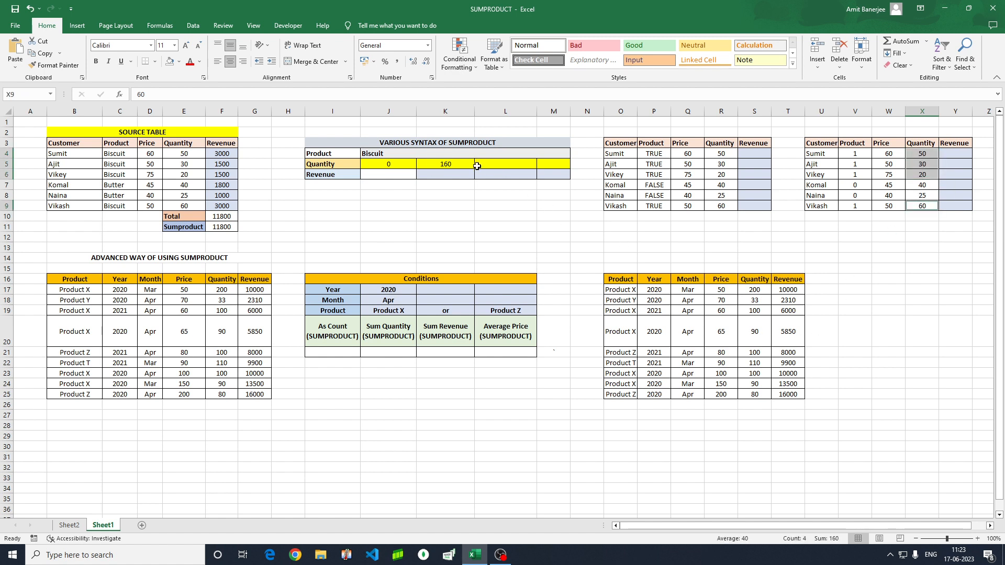
left_click(920, 237)
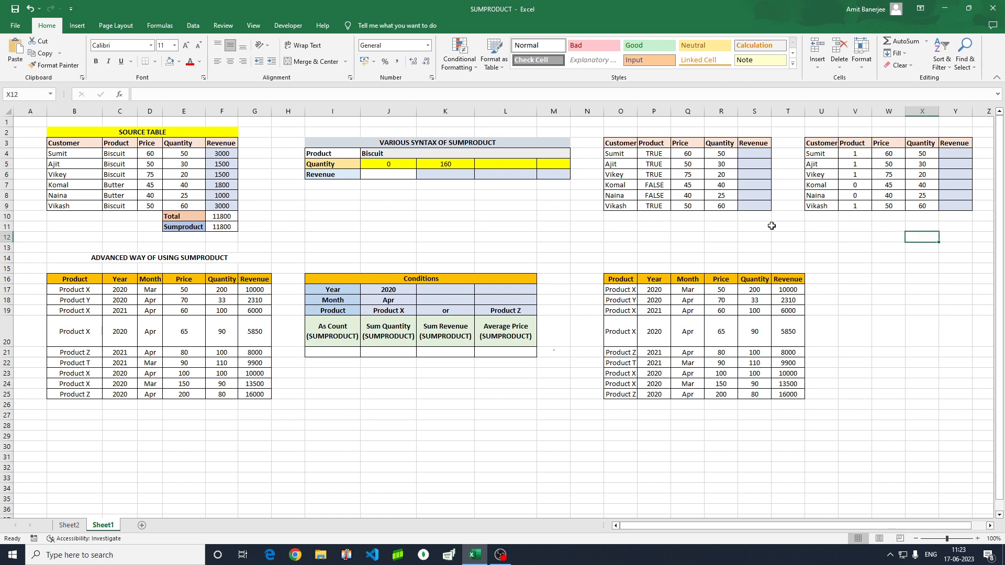
left_click(458, 164)
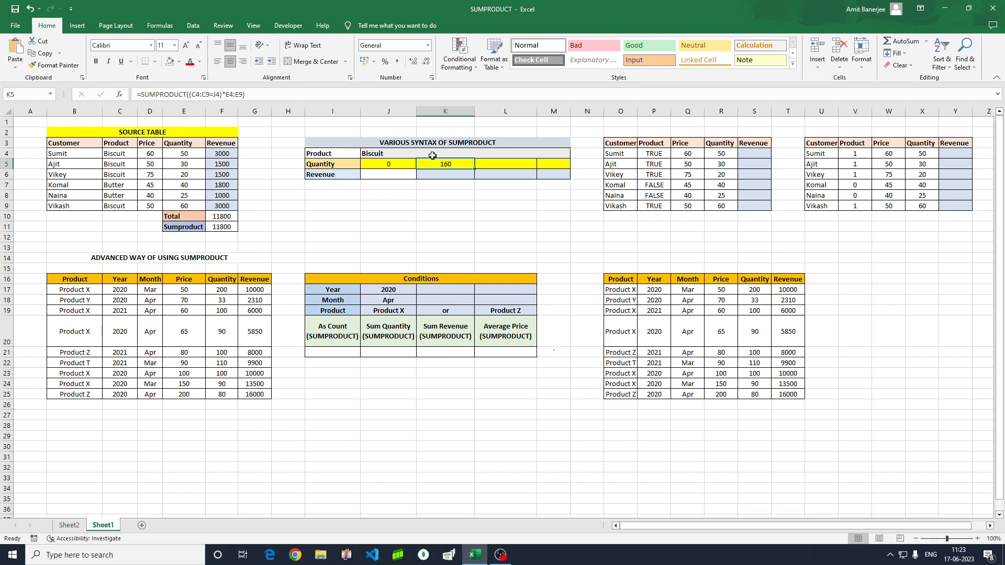
- Copy the text of the K5 quantity formula into L5 with its cell references unchanged
left_click_drag(244, 93, 133, 86)
key("Escape")
double_click(491, 164)
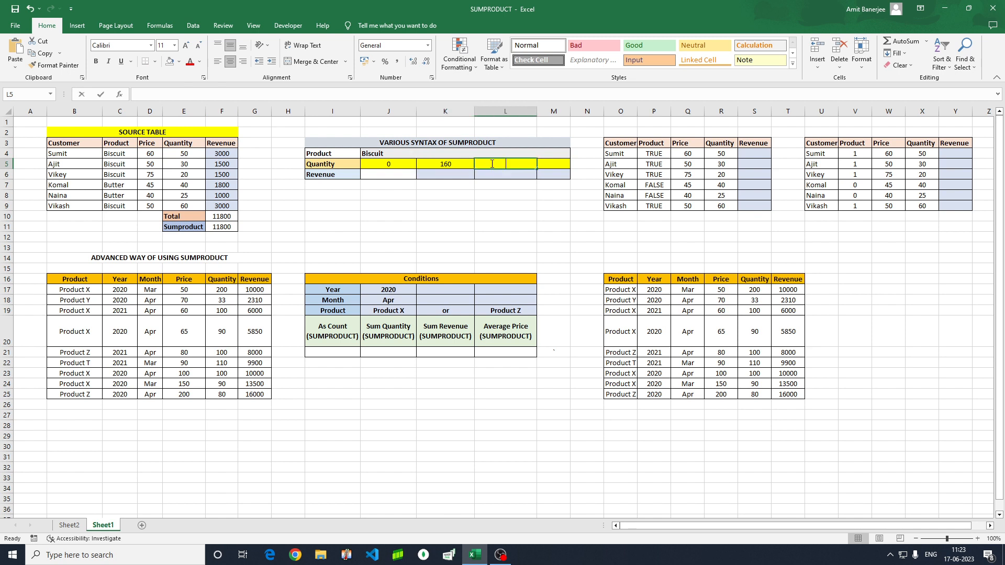
key("ctrl+v")
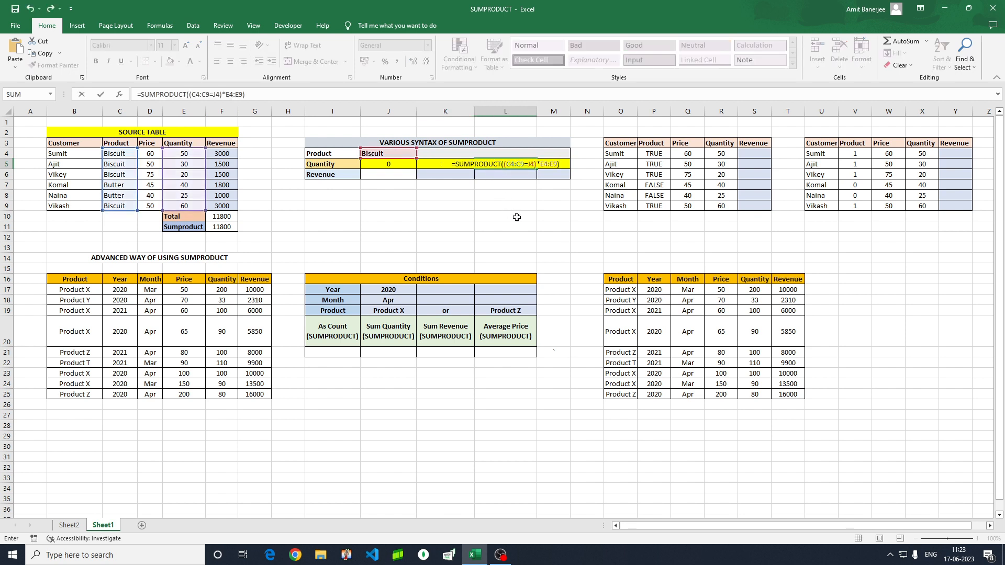
- Rework the L5 formula to use a comma separator and a double negative before the condition: =SUMPRODUCT(--(C4:C9=J4),E4:E9)
left_click(227, 95)
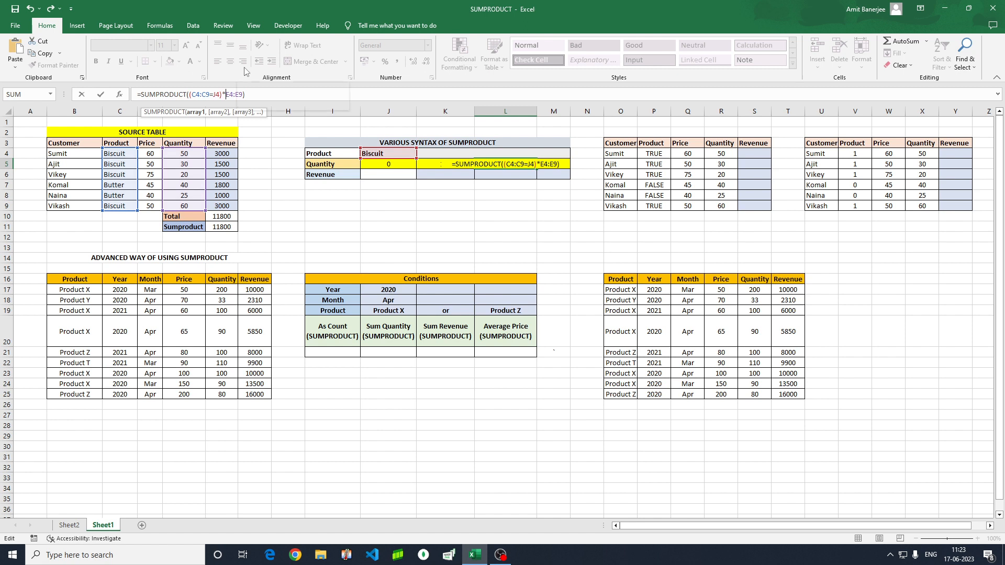
key("BackSpace")
type(",")
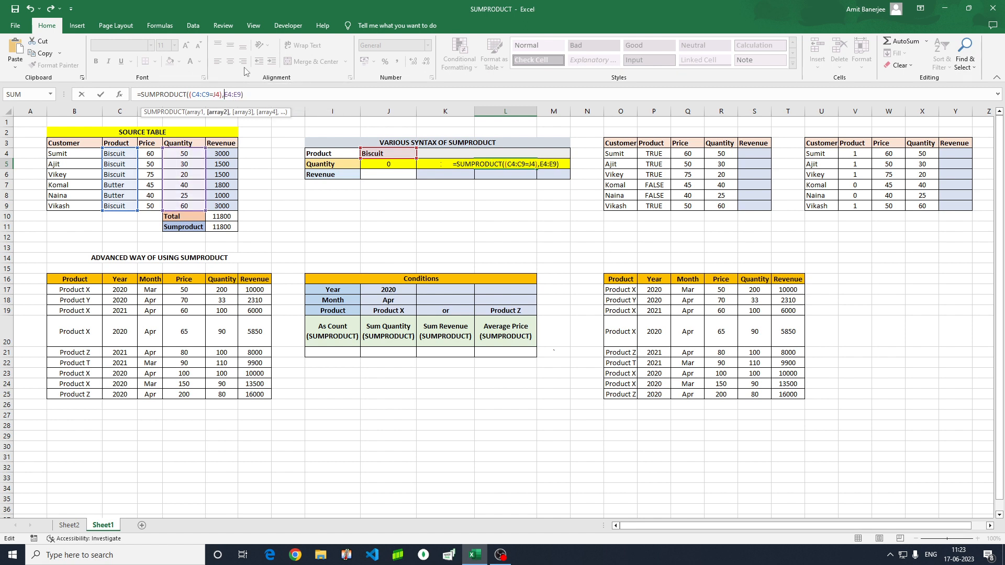
left_click(190, 95)
type("--")
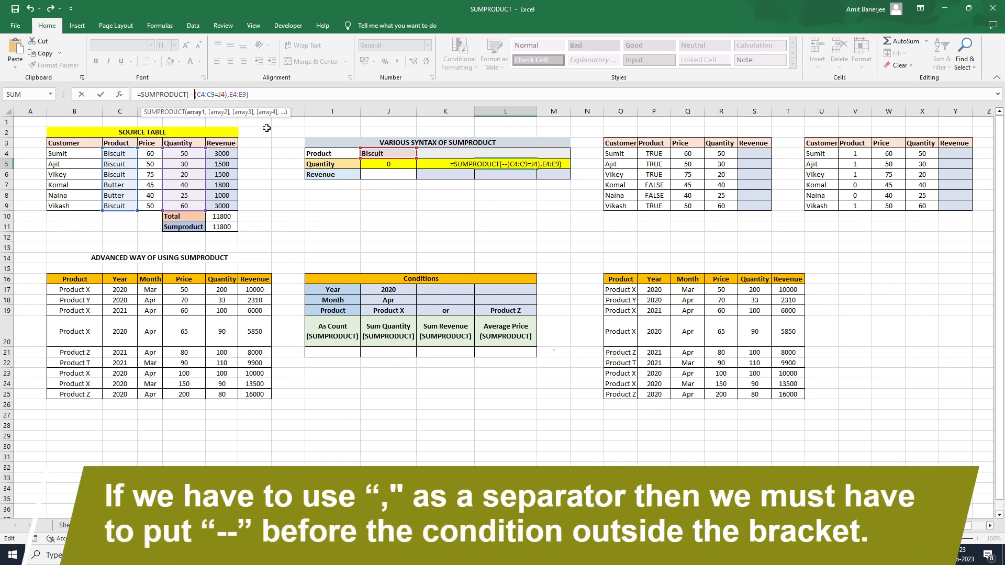
key("Return")
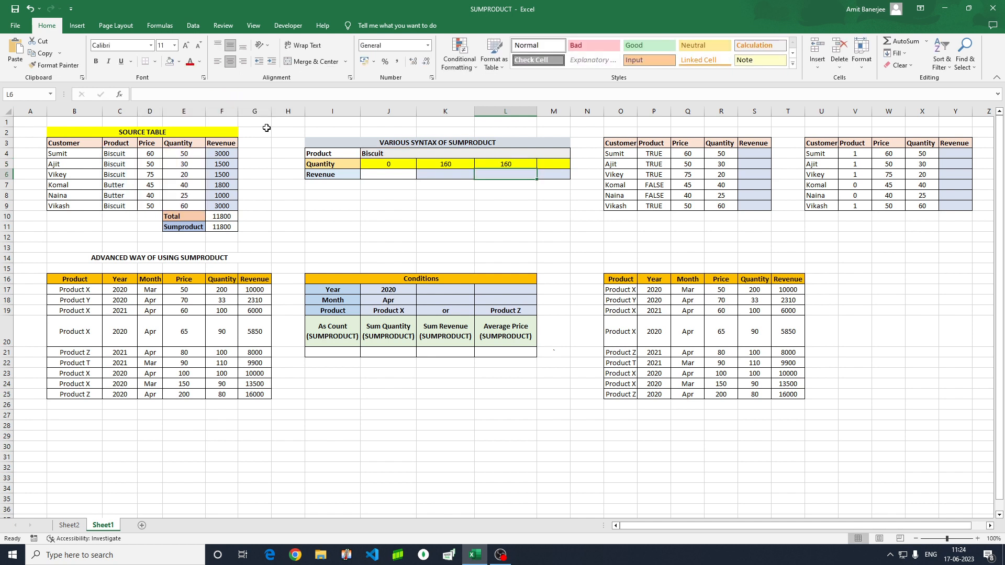
- Examine the double negative placed before the condition in the L5 formula
left_click(506, 164)
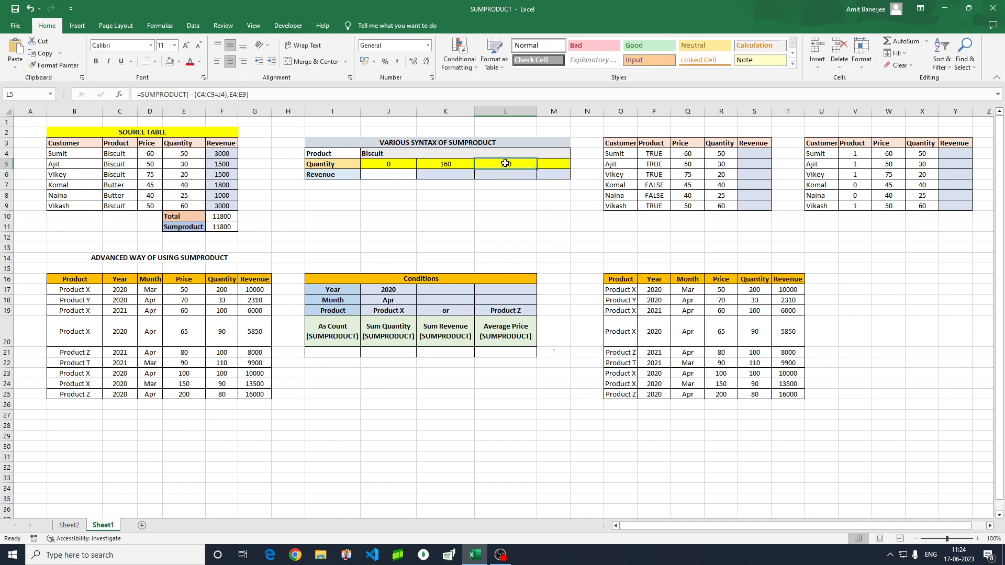
left_click(189, 95)
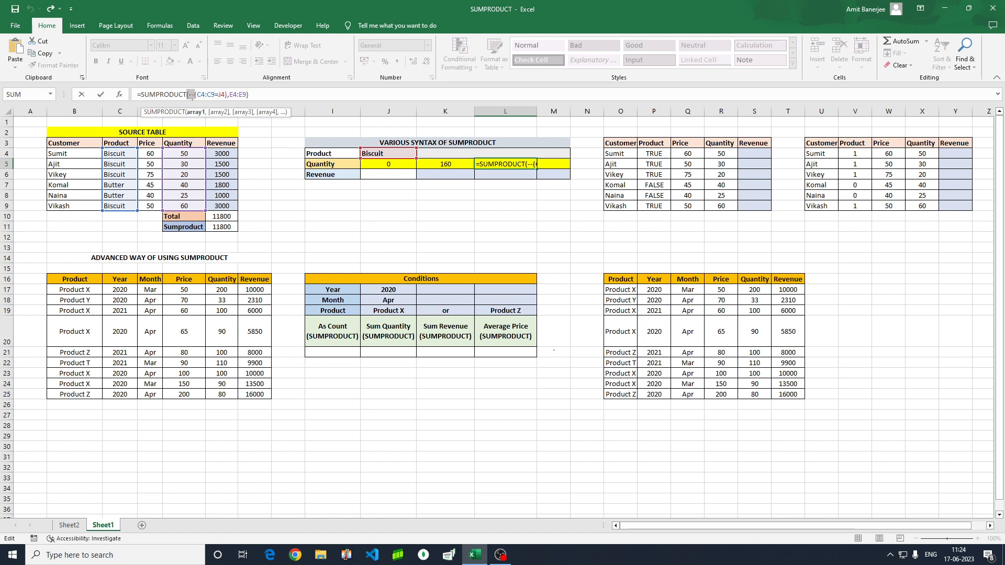
key("ctrl+Return")
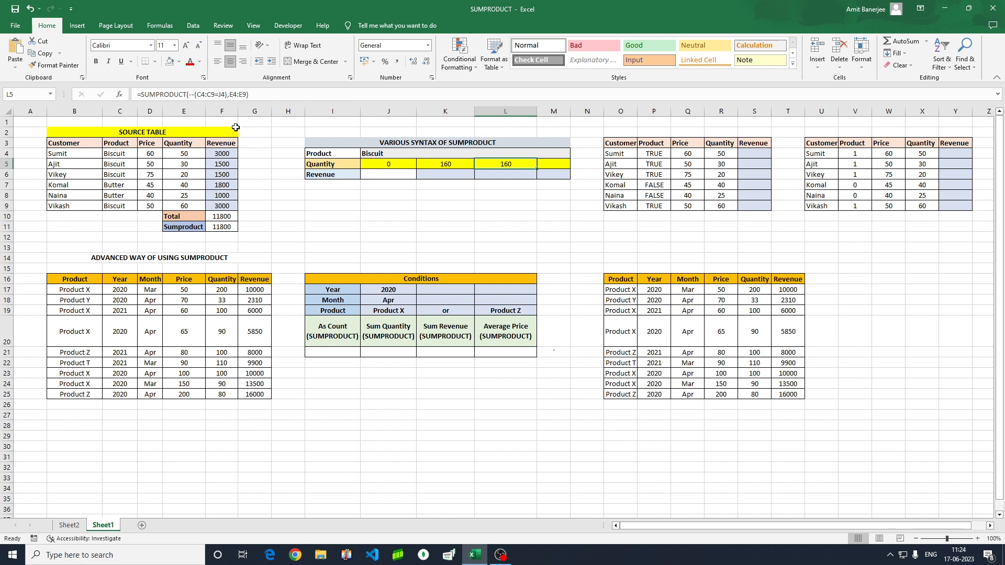
- Evaluate the --(C4:C9=J4) argument inside the L5 formula to inspect its array values, then discard the evaluation
left_click(189, 95)
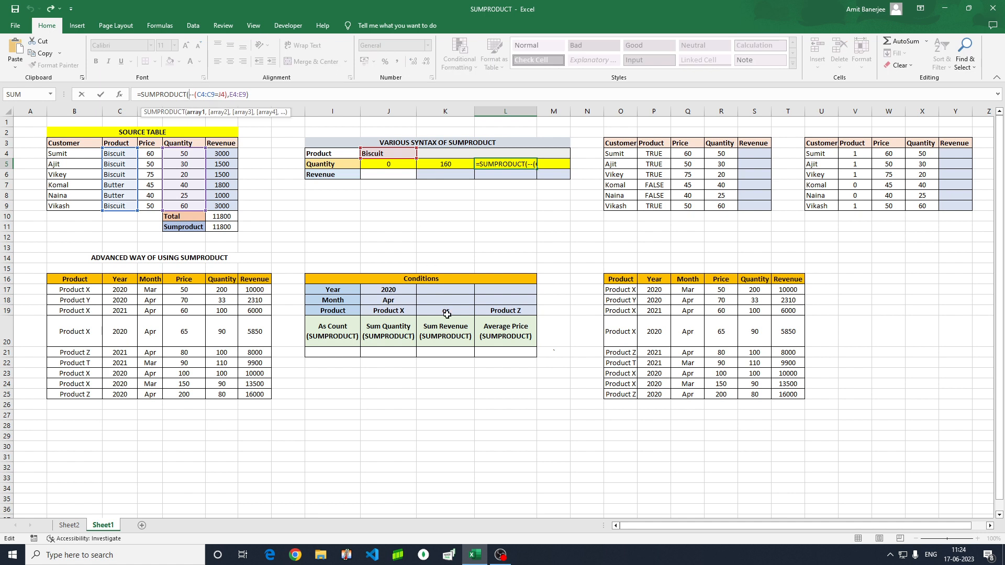
key("shift+Right")
key("shift+Right")
key("shift+Right")
key("shift+Right")
key("shift+Right")
key("shift+Right")
key("shift+Right")
key("shift+Right")
key("shift+Right")
key("shift+Right")
key("shift+Right")
key("shift+Right")
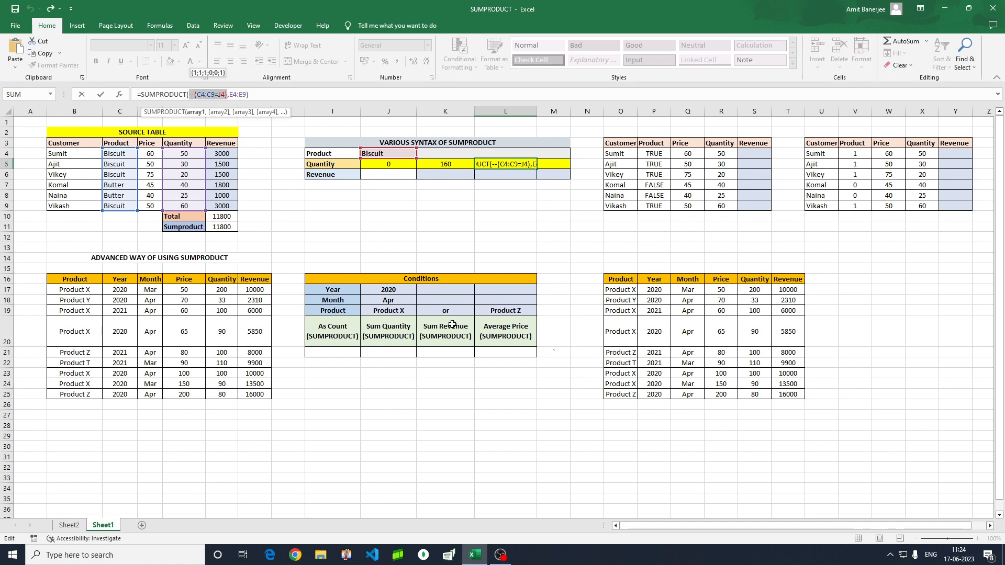
key("F9")
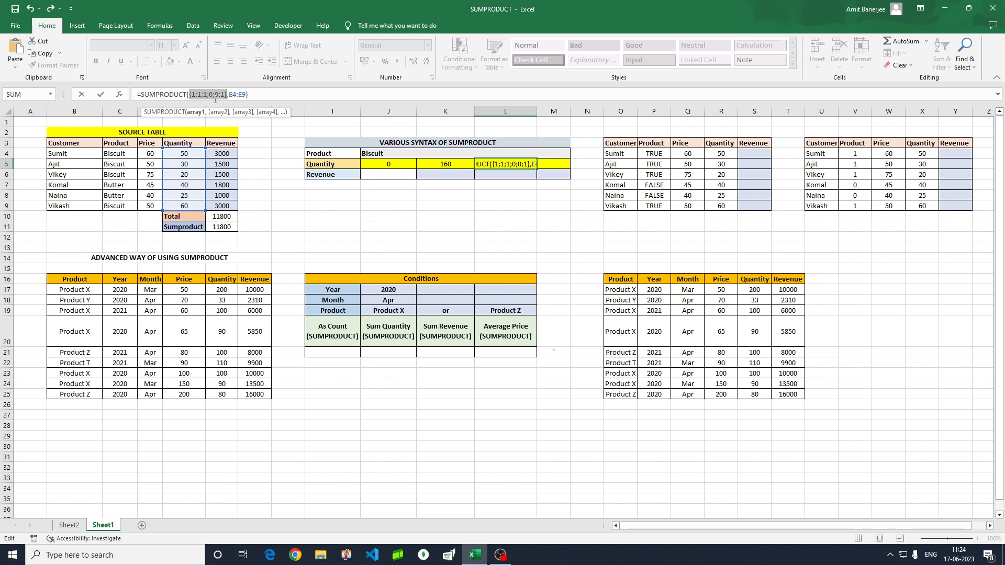
key("Escape")
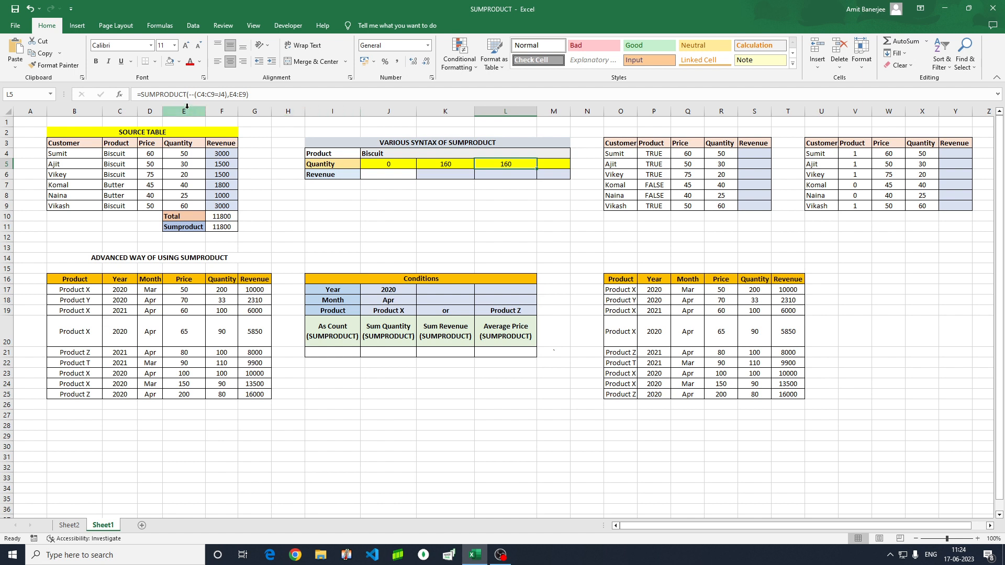
- Copy the text of the L5 quantity formula into M5 with its cell references unchanged
left_click_drag(250, 95, 136, 92)
key("ctrl+c")
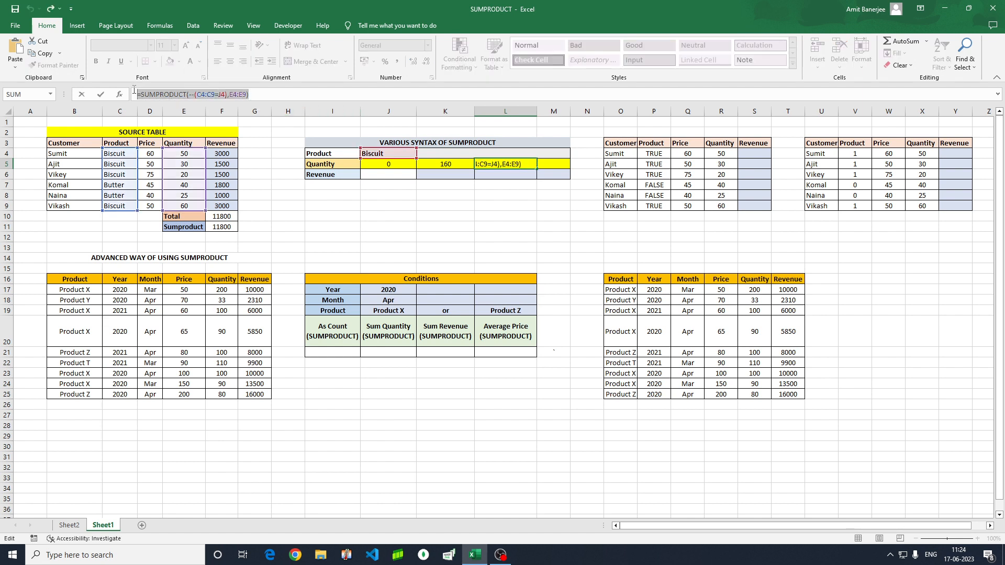
key("Escape")
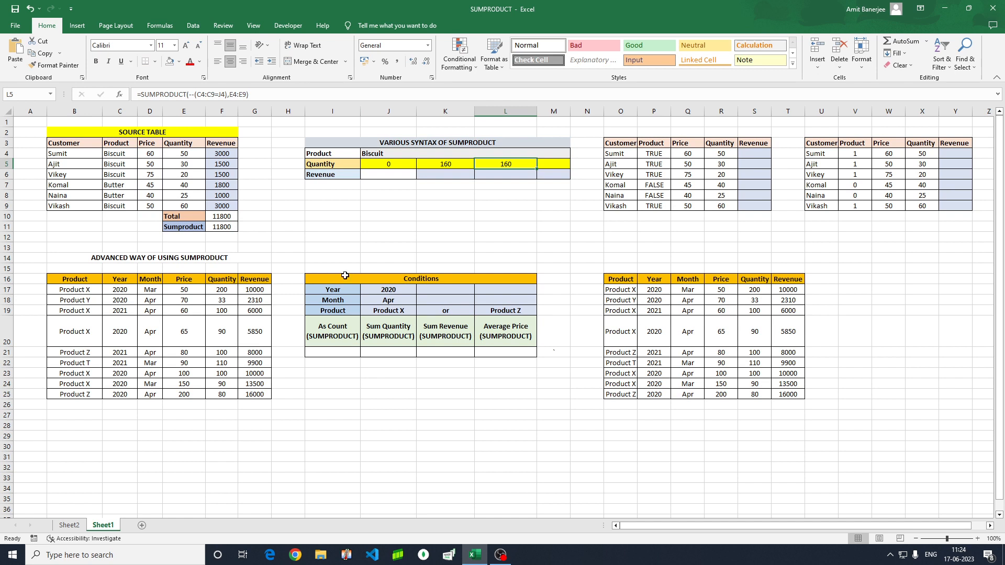
left_click(545, 164)
key("ctrl+v")
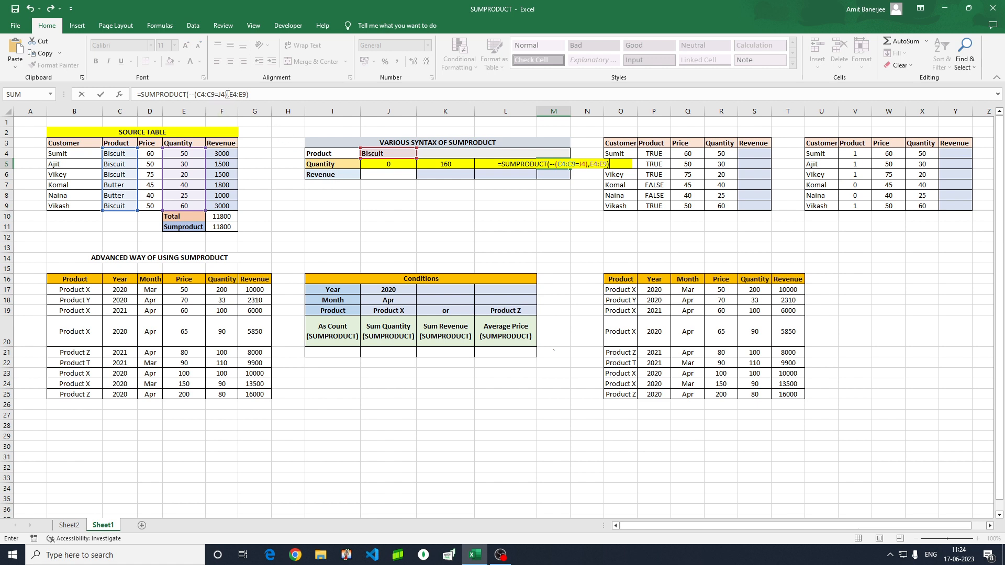
- Replace the double negative in the M5 formula with 1* so it reads =SUMPRODUCT(1*(C4:C9=J4),E4:E9)
left_click(194, 94)
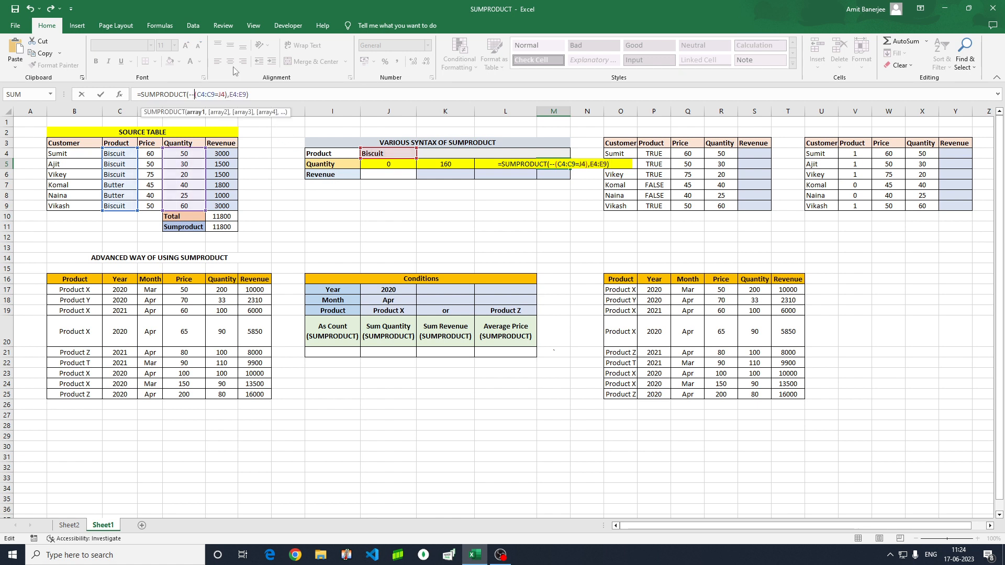
key("BackSpace")
key("BackSpace")
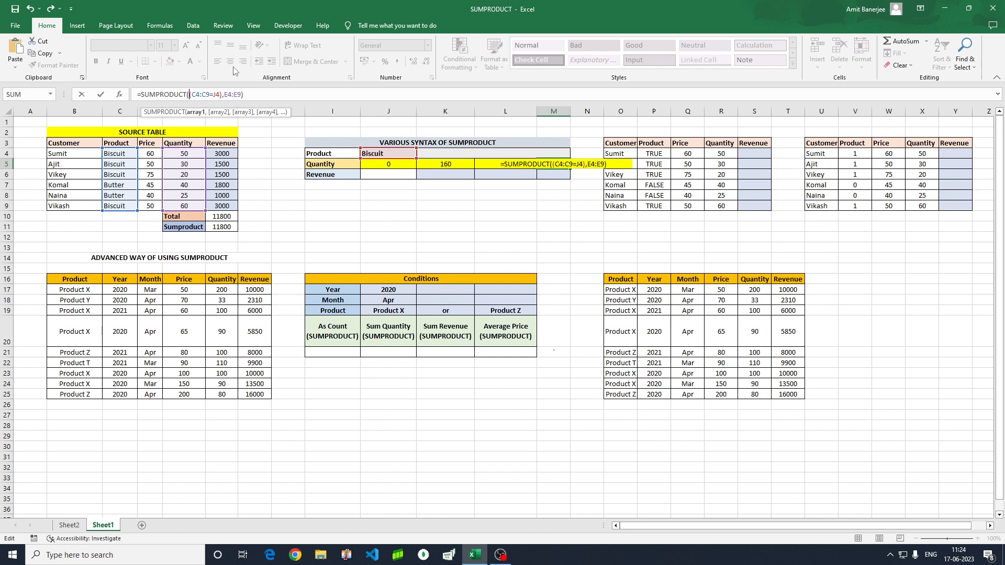
type("1")
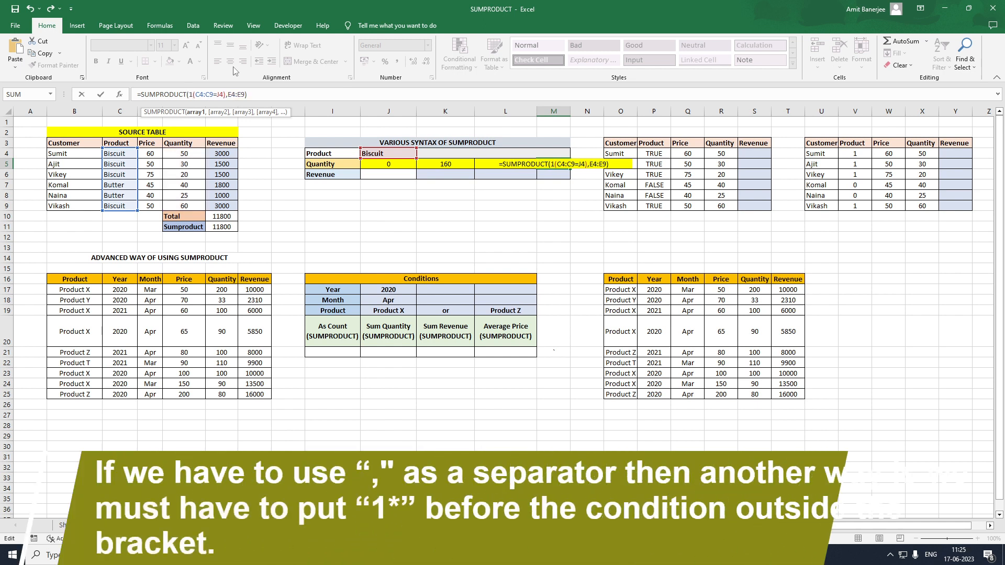
type("*")
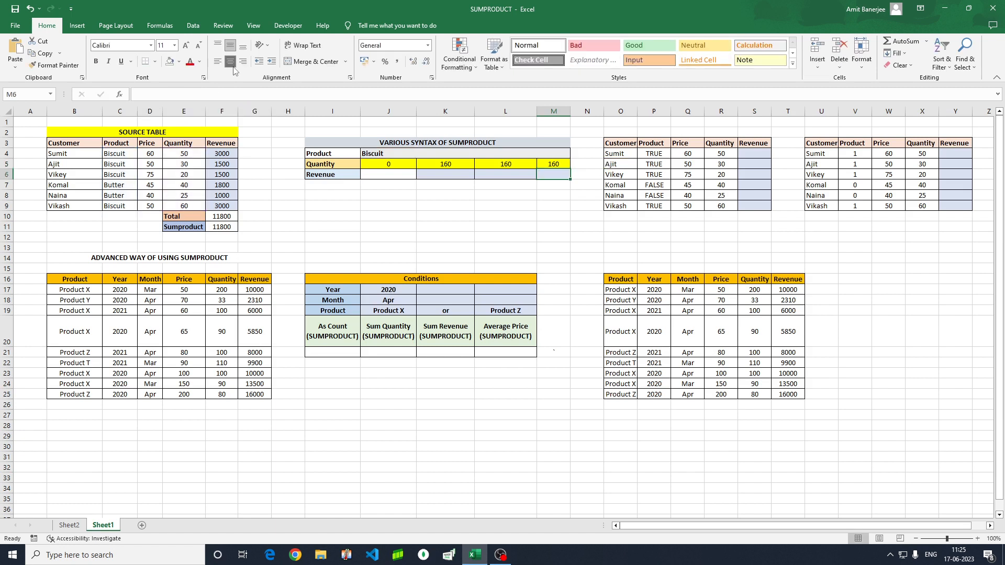
left_click(555, 164)
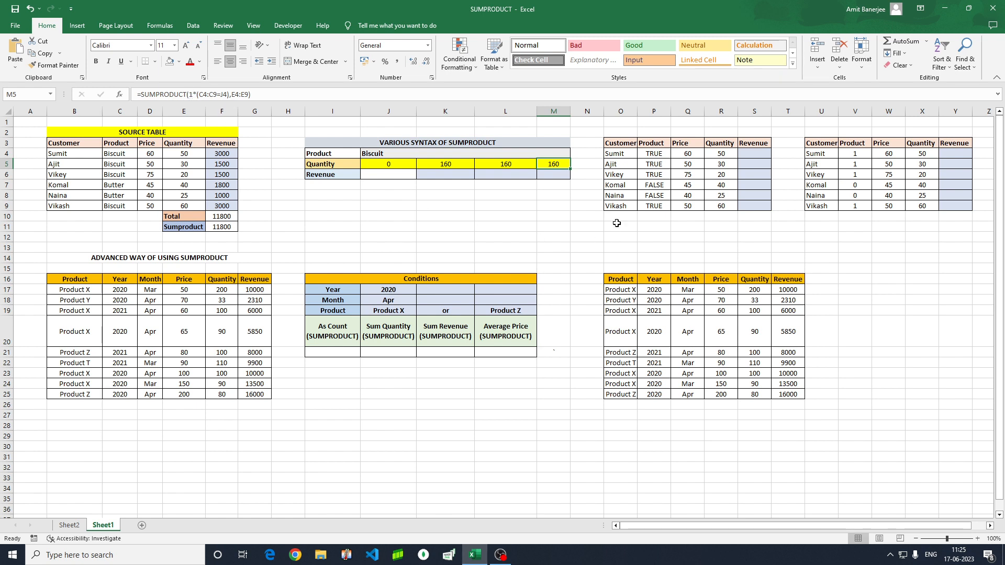
- Begin a SUMPRODUCT revenue formula in K6 with the bracketed product condition (C4:C9=J4)
left_click(432, 175)
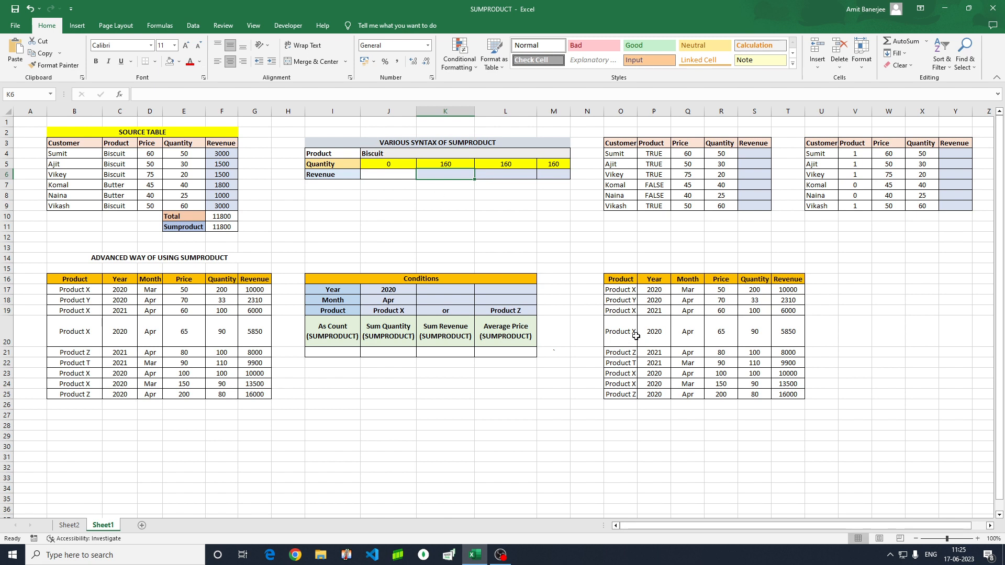
type("=sumpr")
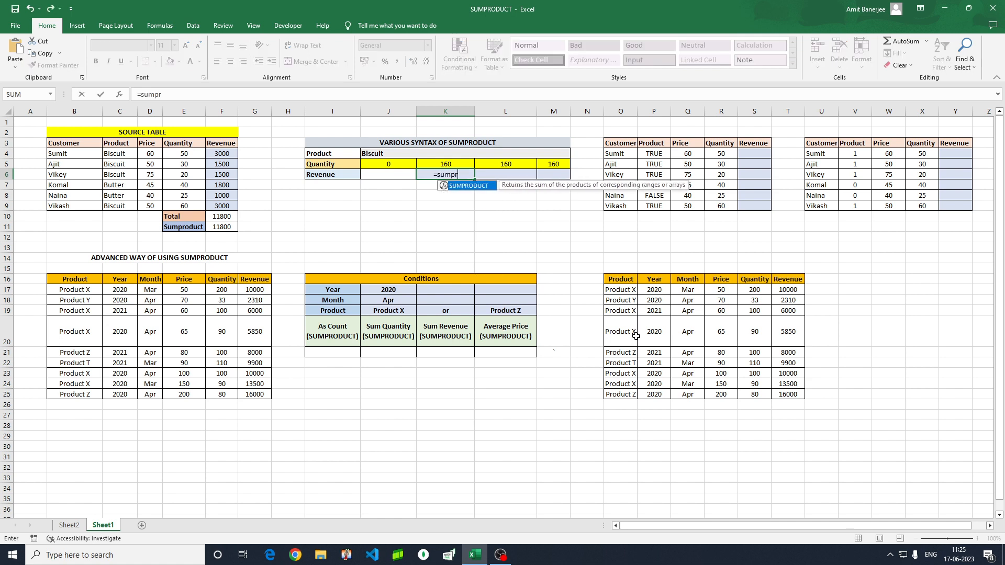
key("Tab")
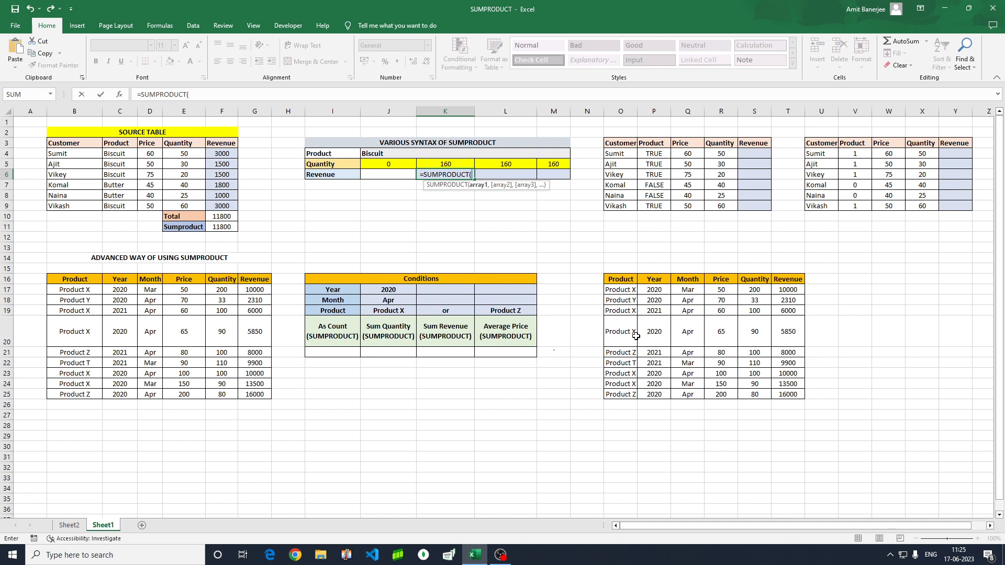
type("(")
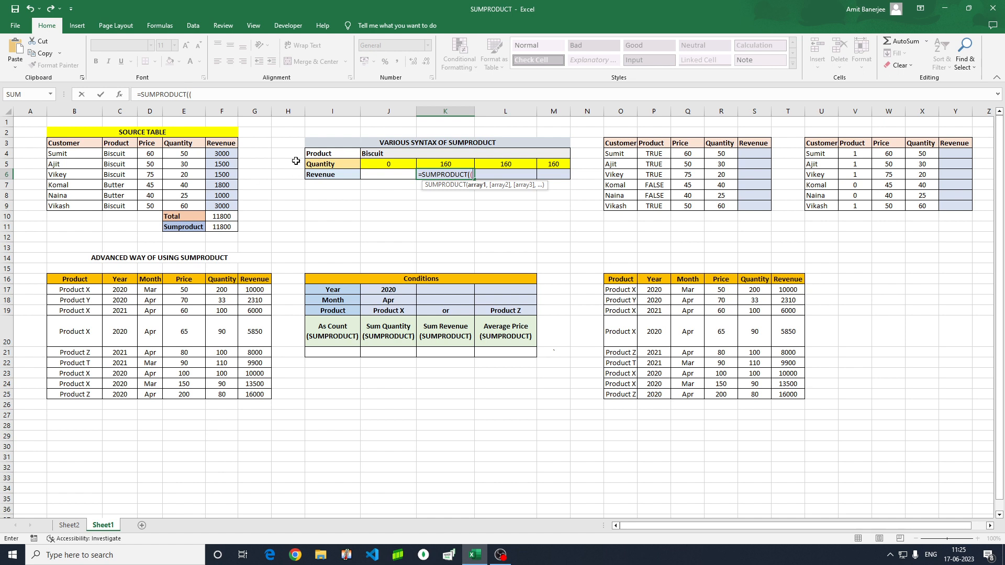
left_click_drag(122, 154, 120, 206)
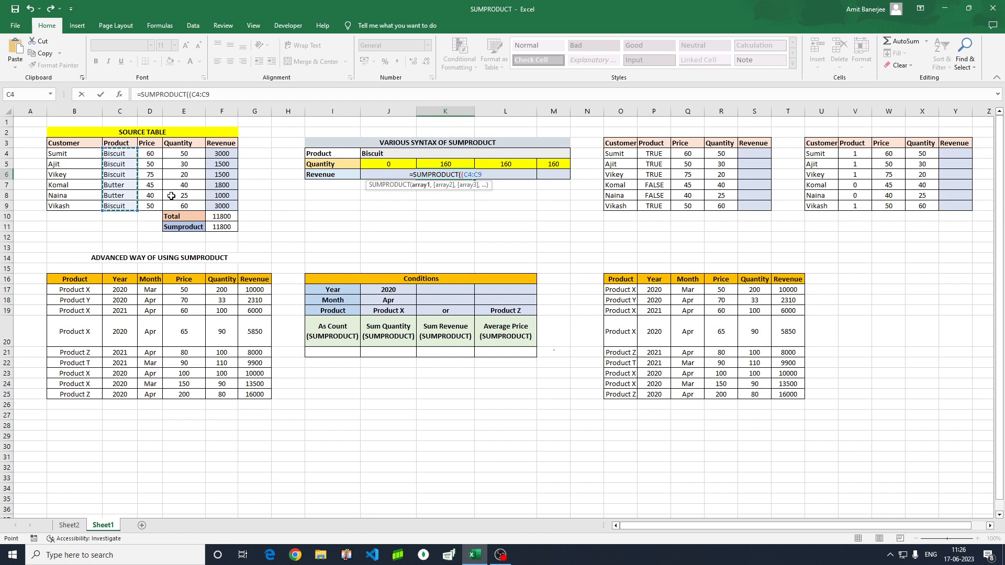
type("=")
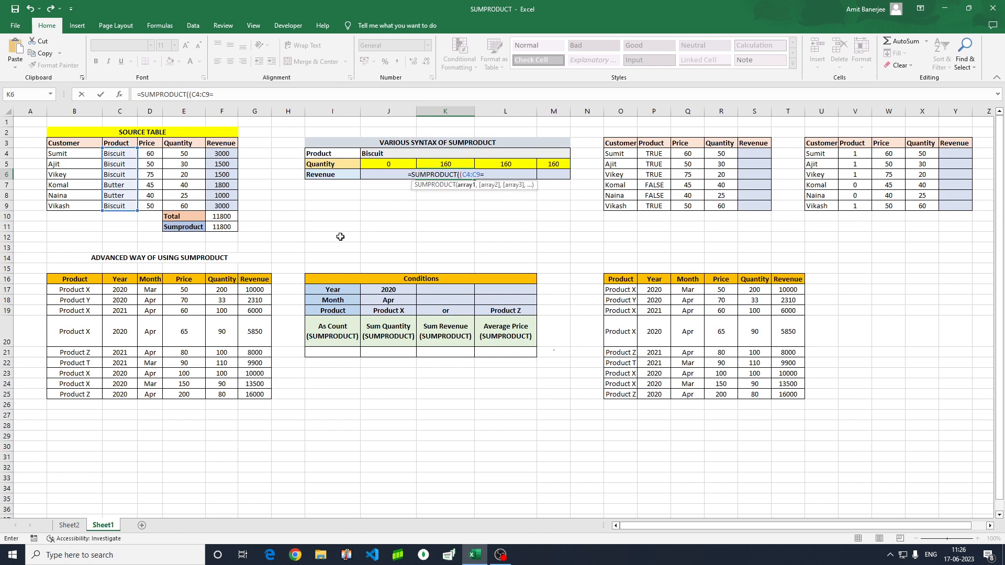
left_click(370, 155)
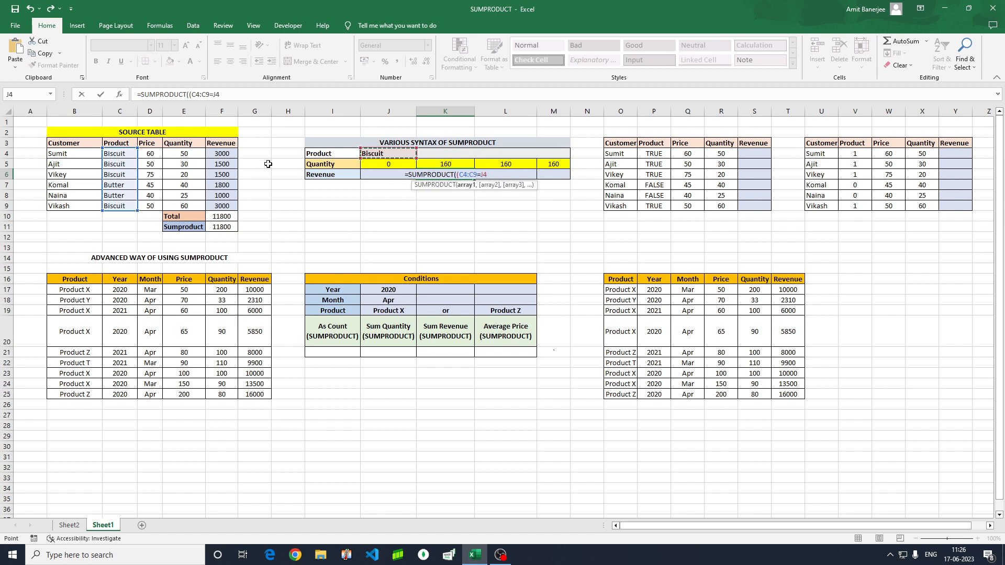
type(")")
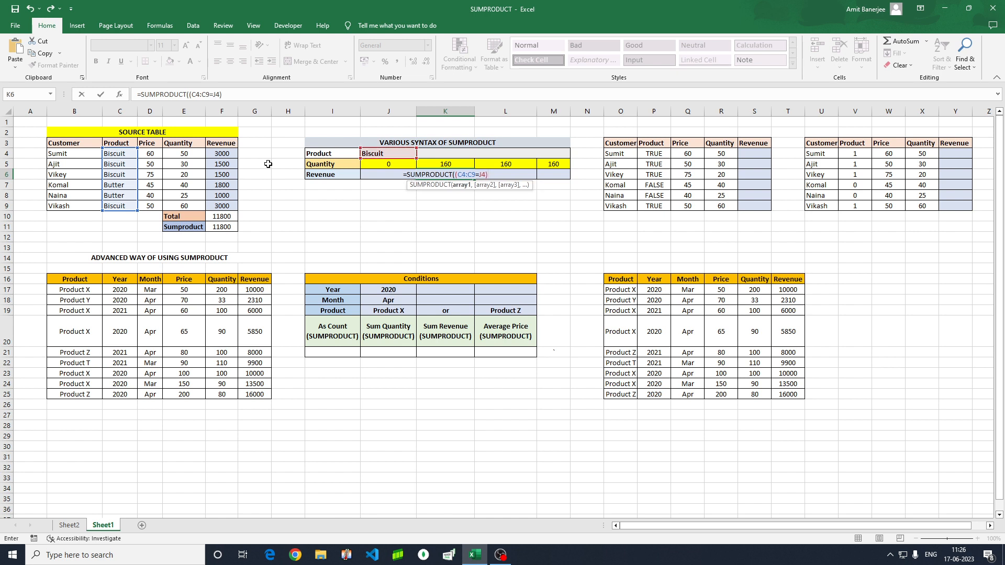
- Complete the K6 formula by multiplying the condition by the Price and Quantity ranges: =SUMPRODUCT((C4:C9=J4)*D4:D9*E4:E9)
type("*")
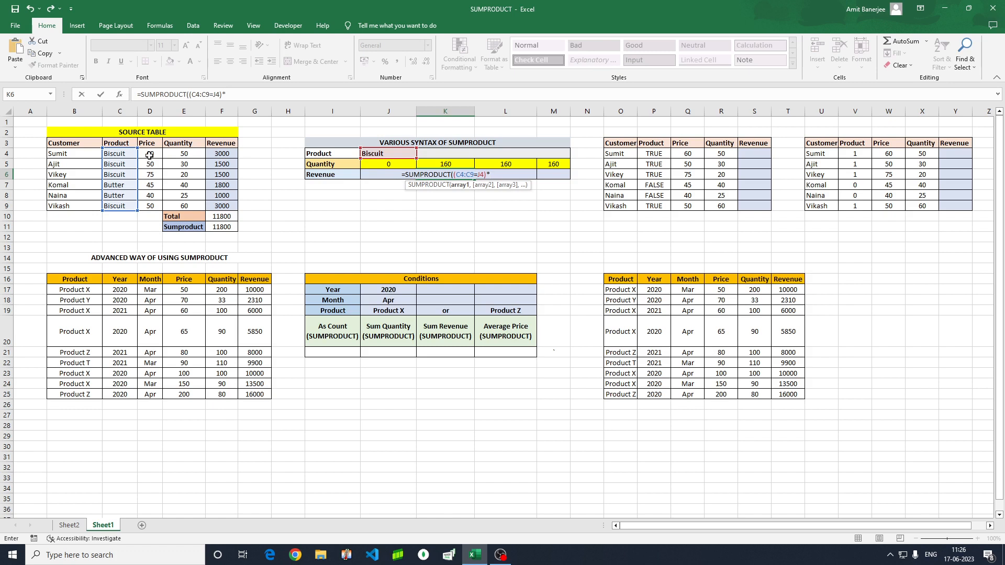
left_click_drag(150, 152, 148, 206)
type("*")
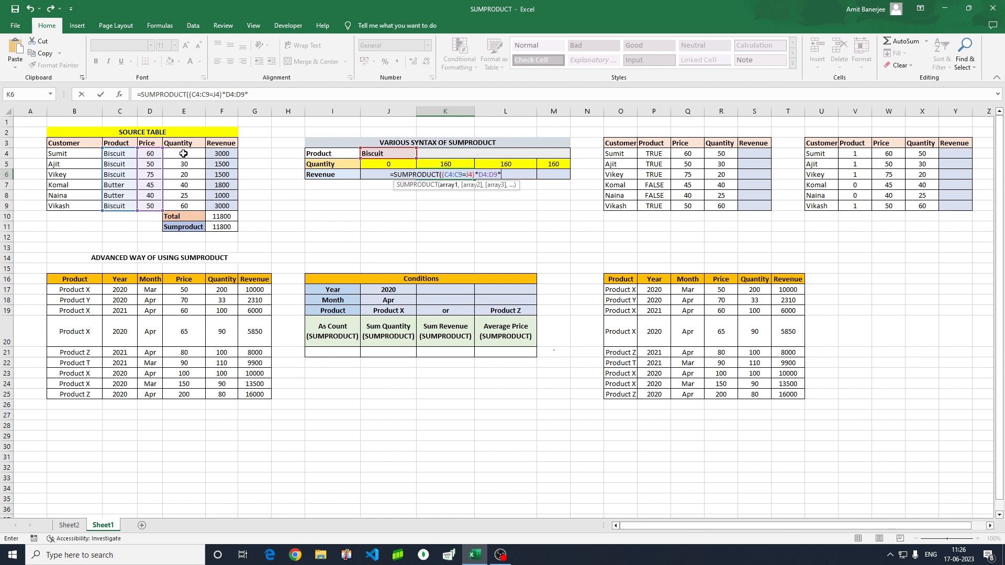
left_click_drag(184, 153, 182, 168)
left_click_drag(178, 204, 183, 203)
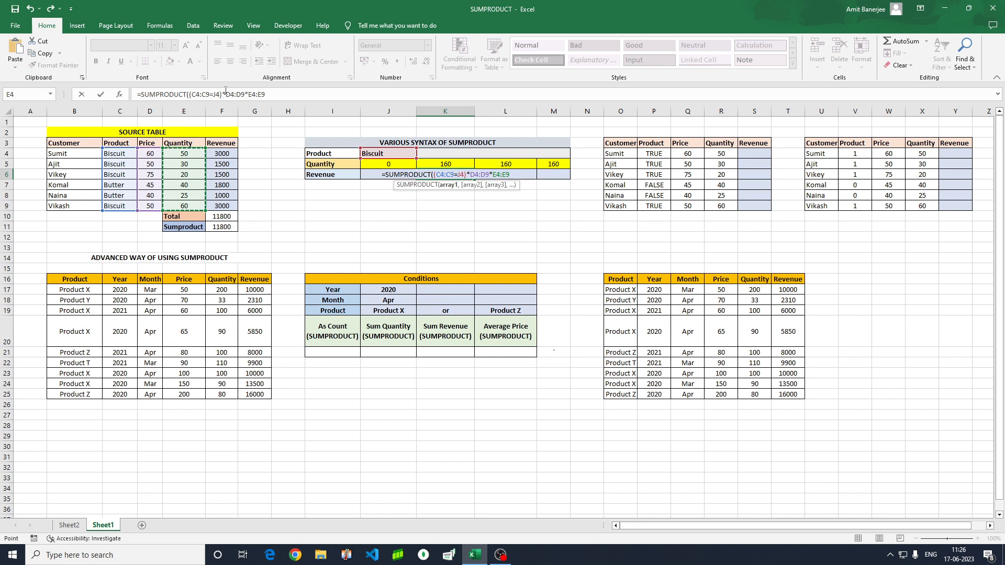
left_click(274, 94)
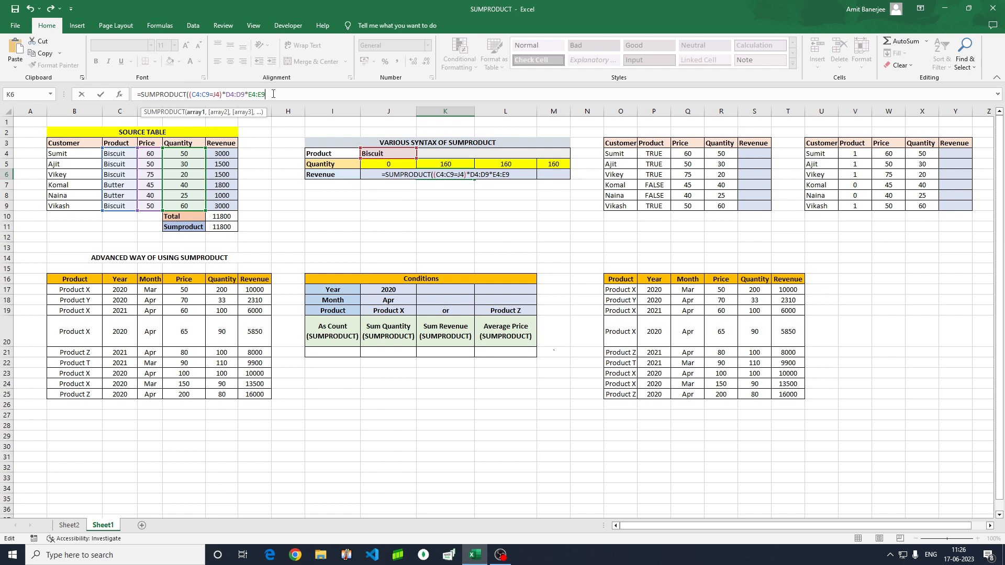
type(")")
key("Return")
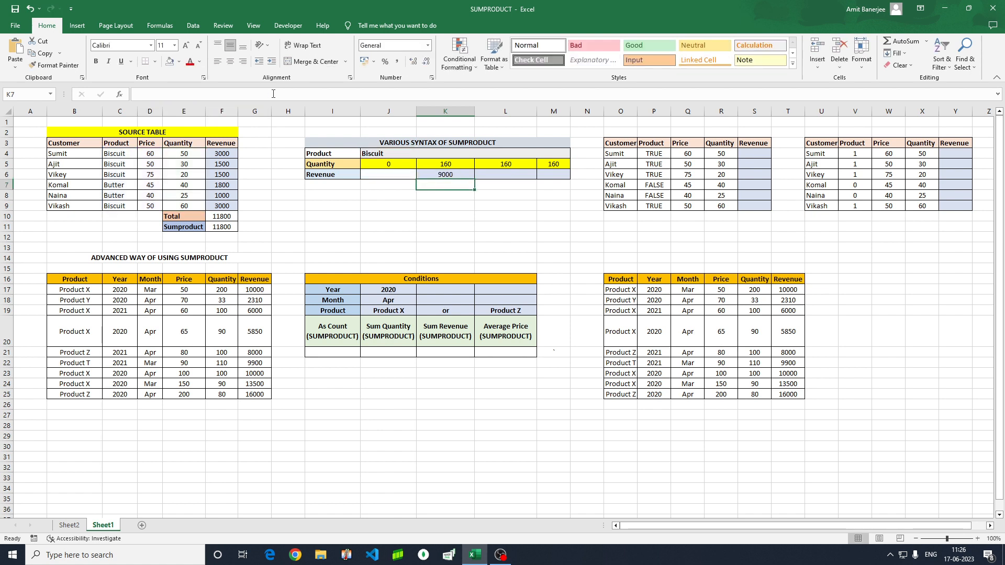
key("Up")
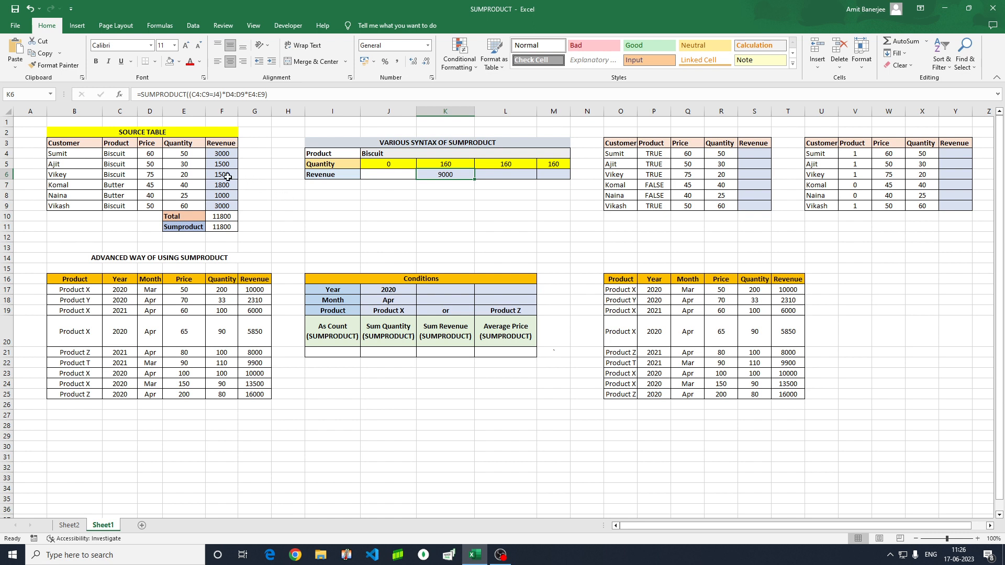
- Highlight the bracketed product condition (C4:C9=J4) inside the K6 revenue formula to review it, leaving the formula as it is
left_click(190, 93)
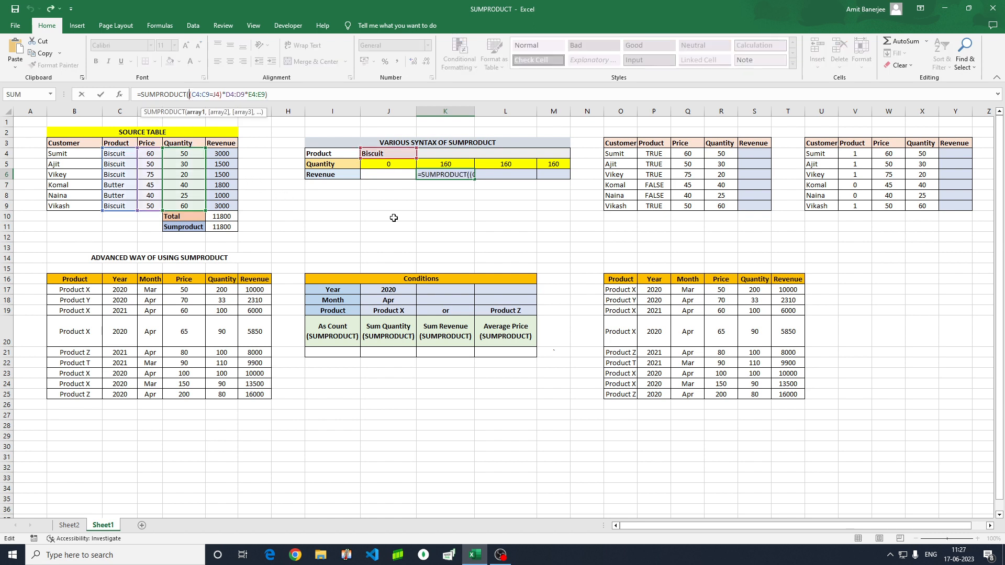
key("shift+Right")
key("shift+Right")
key("shift+Right")
key("shift+Right")
key("shift+Right")
key("shift+Right")
key("shift+Right")
key("shift+Right")
key("shift+Right")
key("shift+Right")
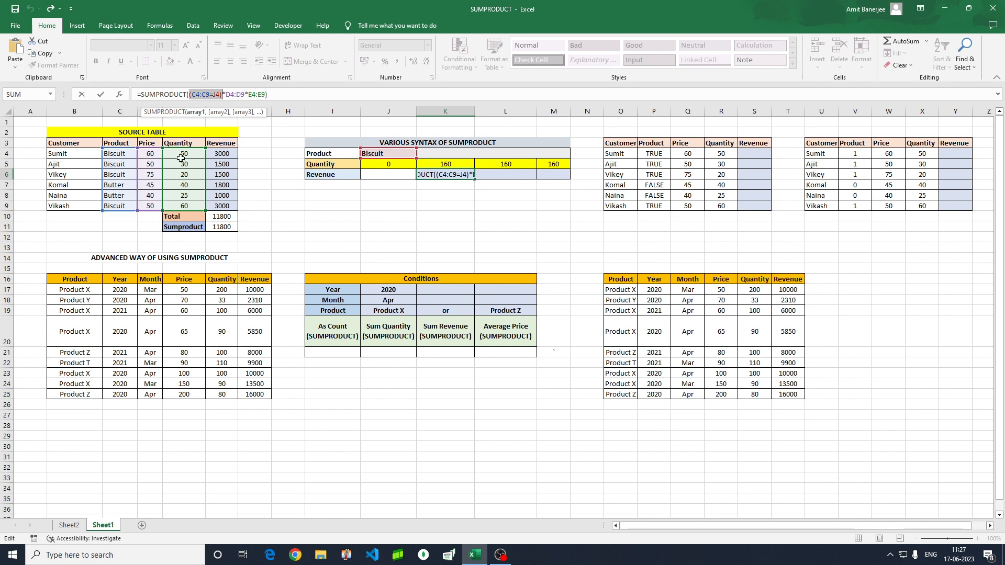
key("ctrl+Return")
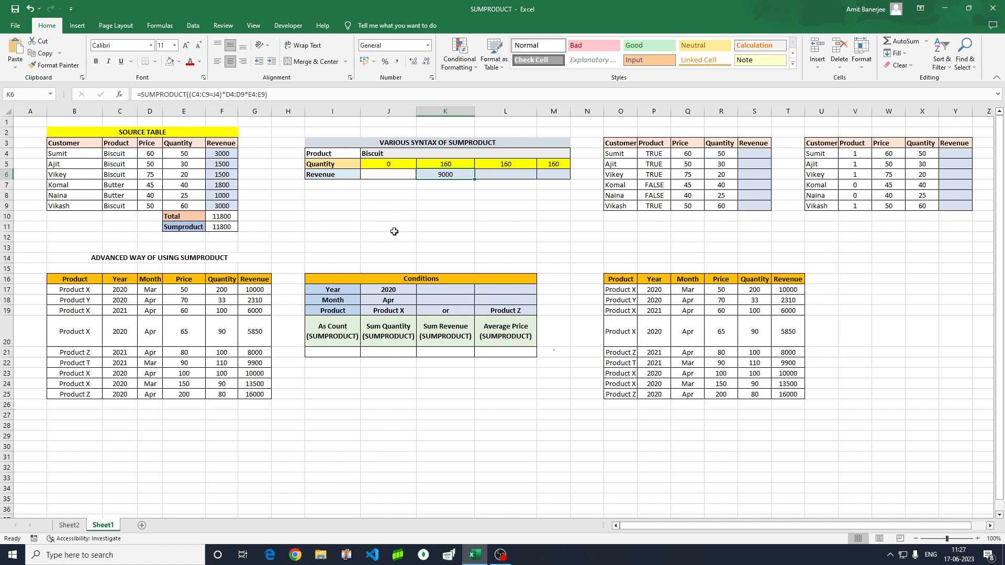
- Select the Biscuit revenue cells F4:F6 and F9 together to check their sum against the K6 result
left_click(217, 154)
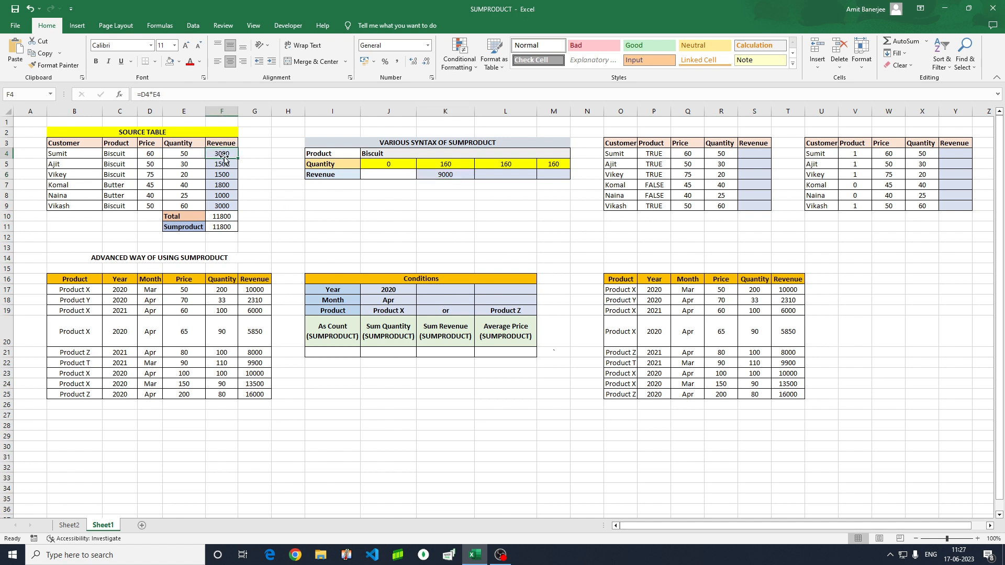
left_click_drag(224, 154, 224, 175)
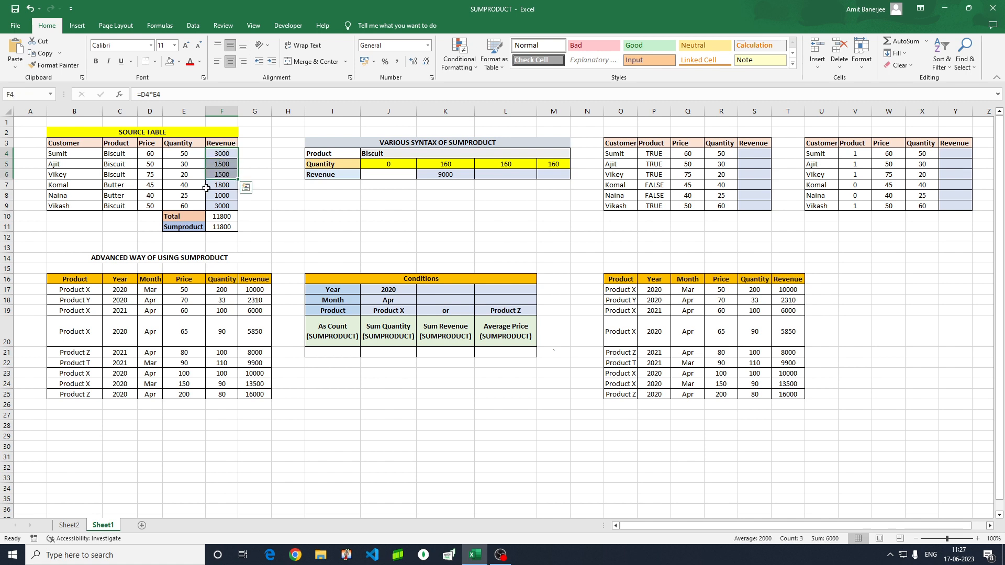
left_click(222, 205, "ctrl")
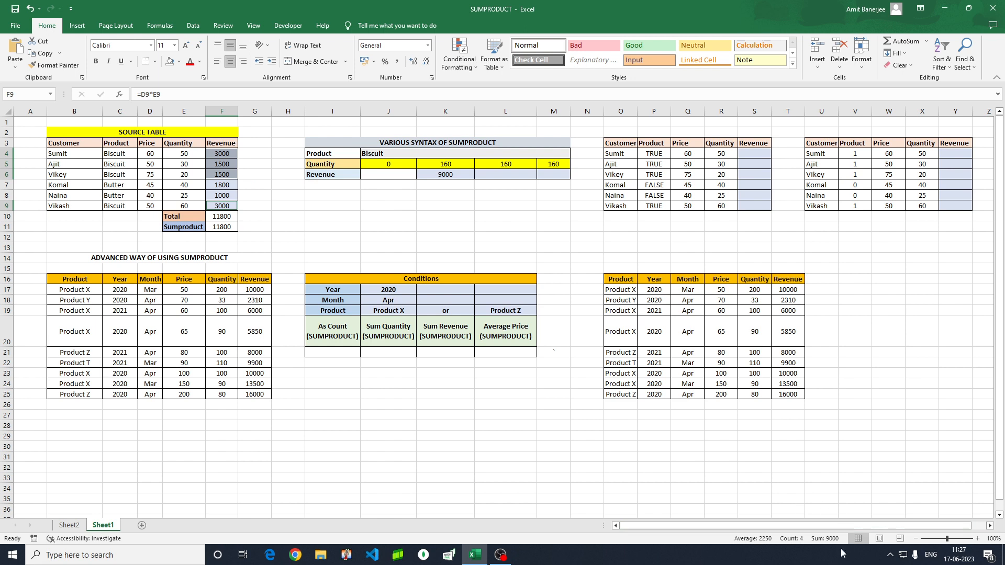
- Copy the text of the K6 revenue formula into L6 with its cell references unchanged
left_click(444, 178)
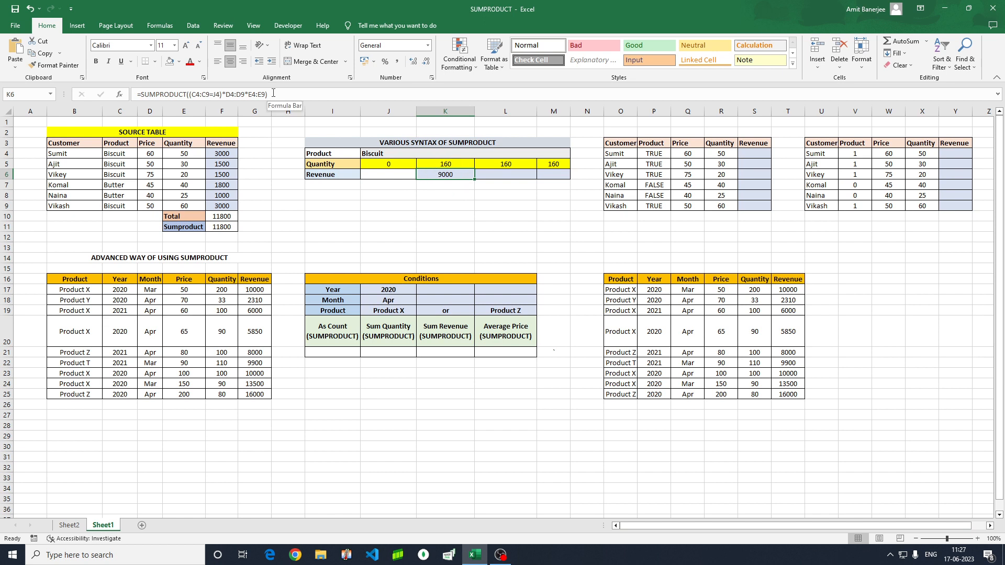
left_click_drag(273, 93, 120, 96)
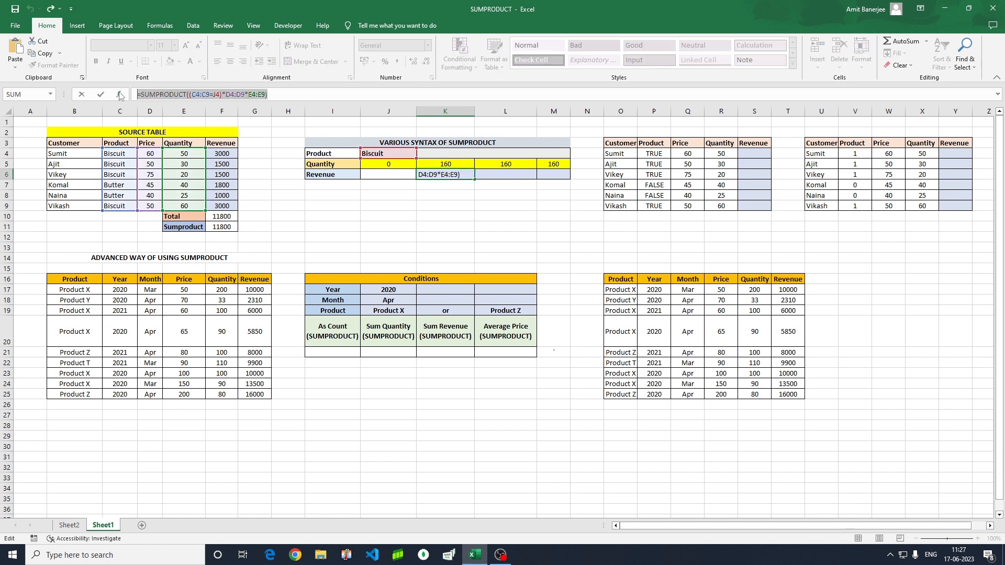
key("Escape")
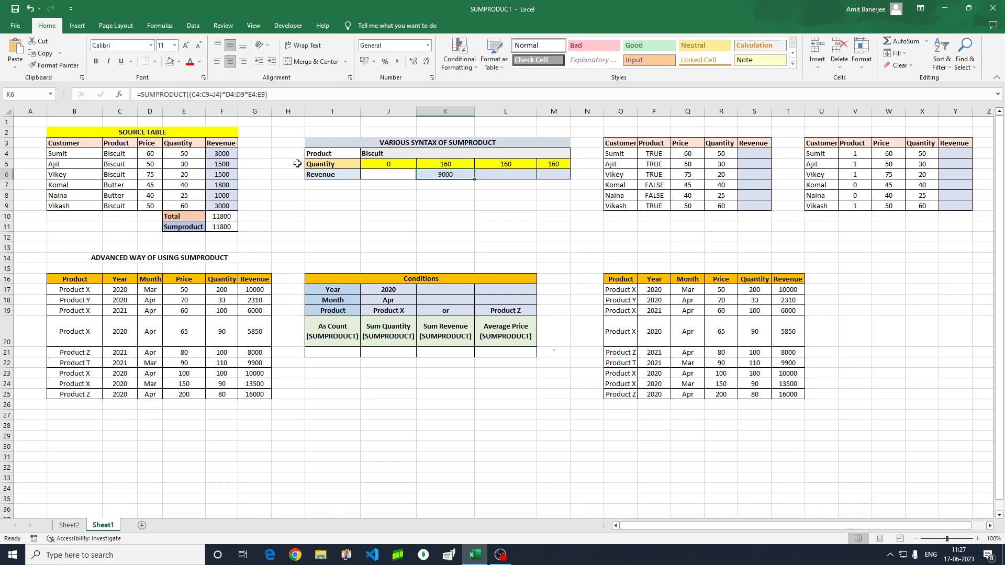
double_click(493, 174)
key("ctrl+v")
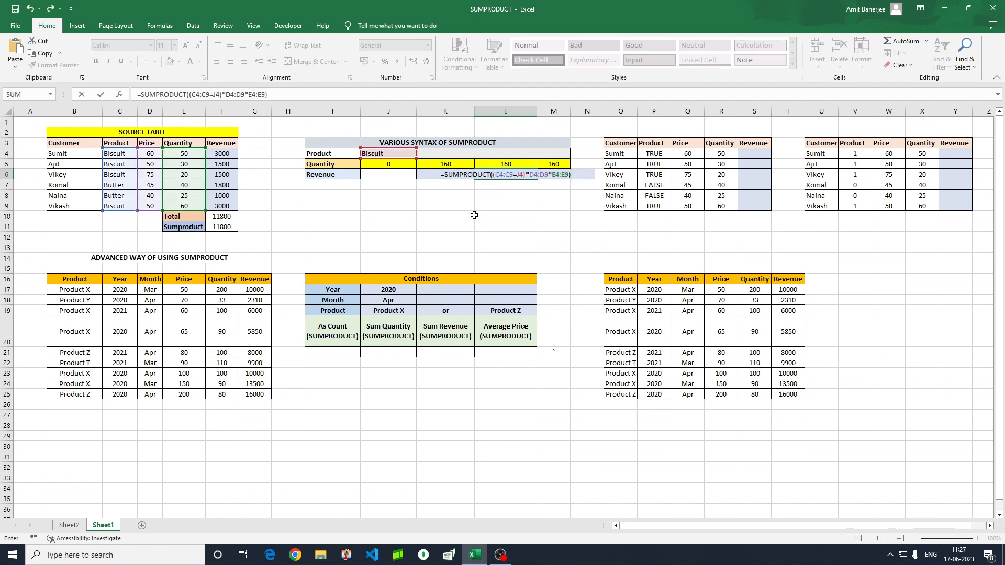
- Change the L6 formula to comma-separated arrays with a double negative before the condition: =SUMPRODUCT(--(C4:C9=J4),D4:D9,E4:E9)
left_click(226, 94)
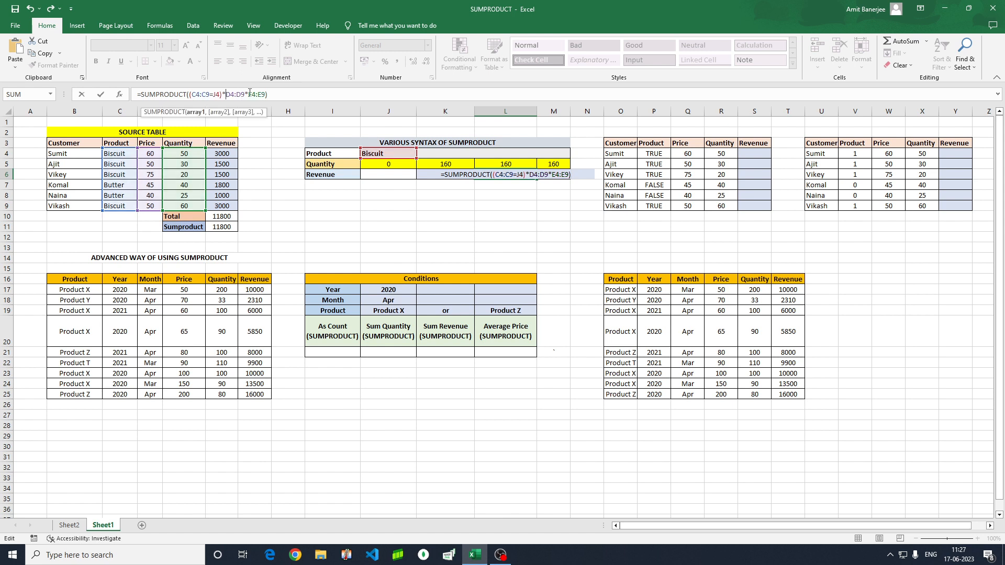
key("BackSpace")
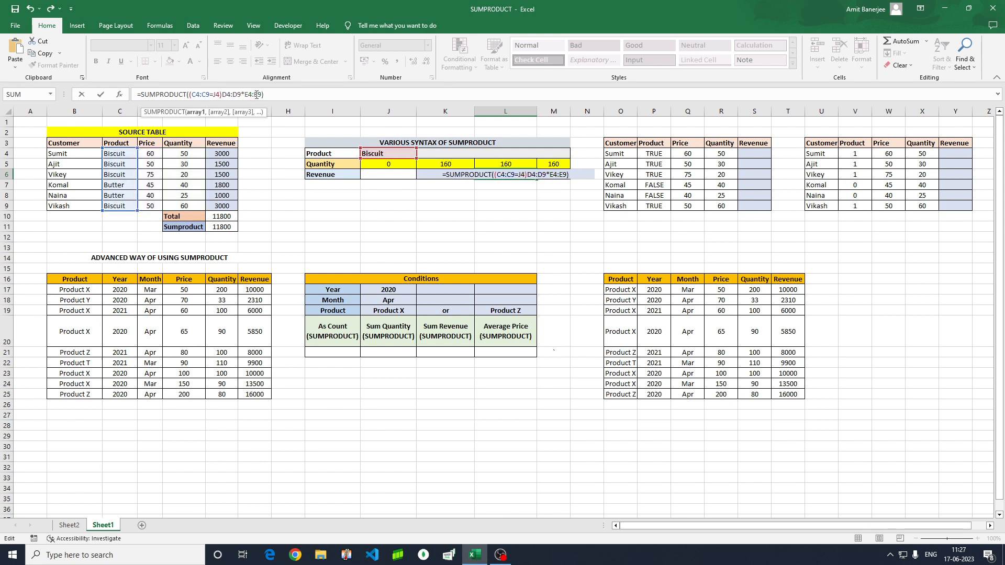
type(",")
left_click(246, 94)
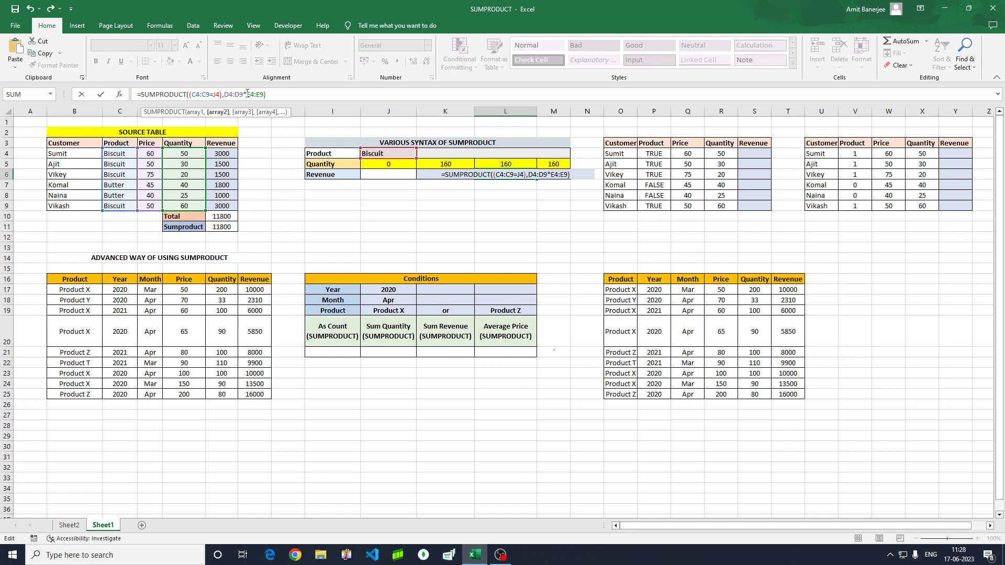
key("BackSpace")
type(",")
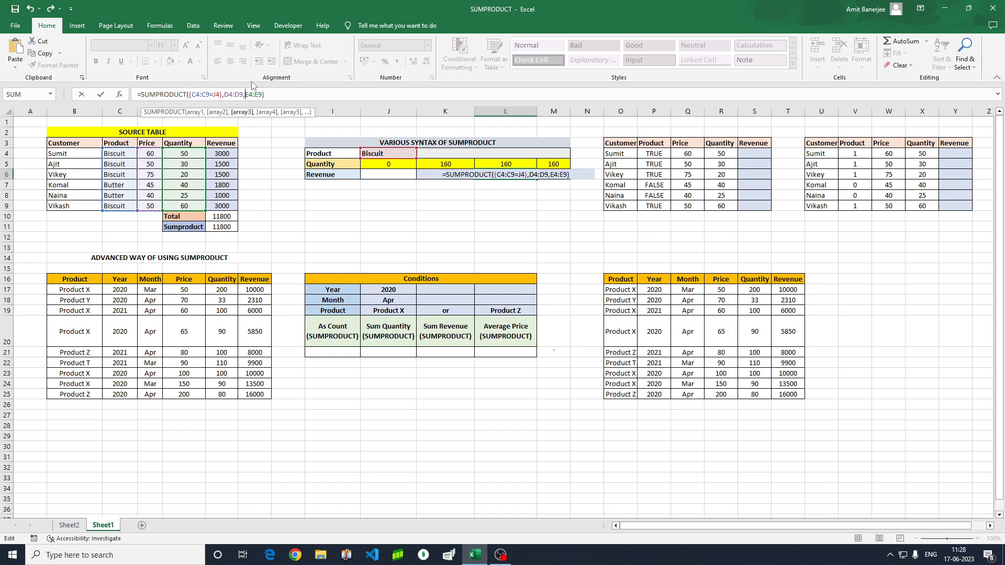
left_click(189, 94)
type("--")
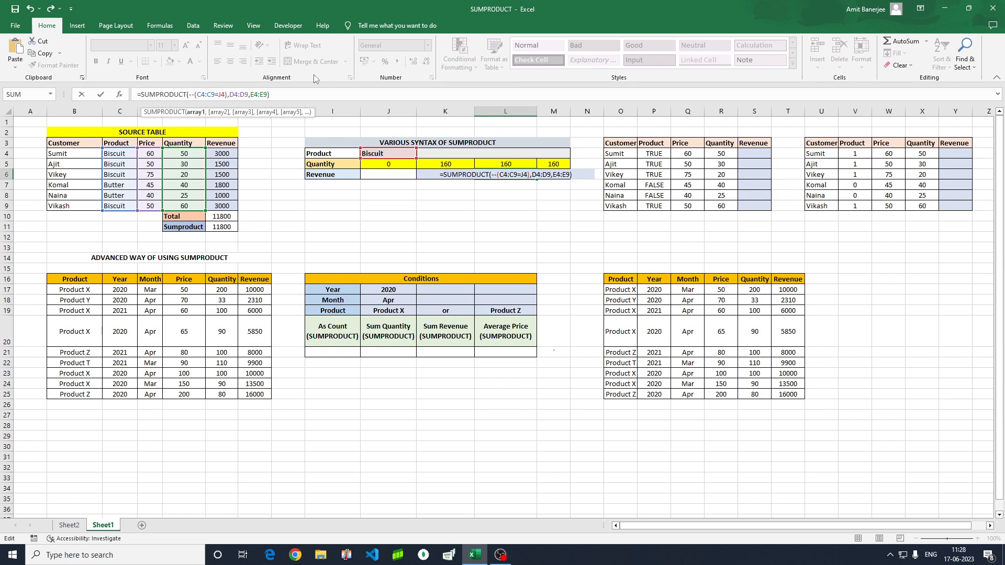
key("Return")
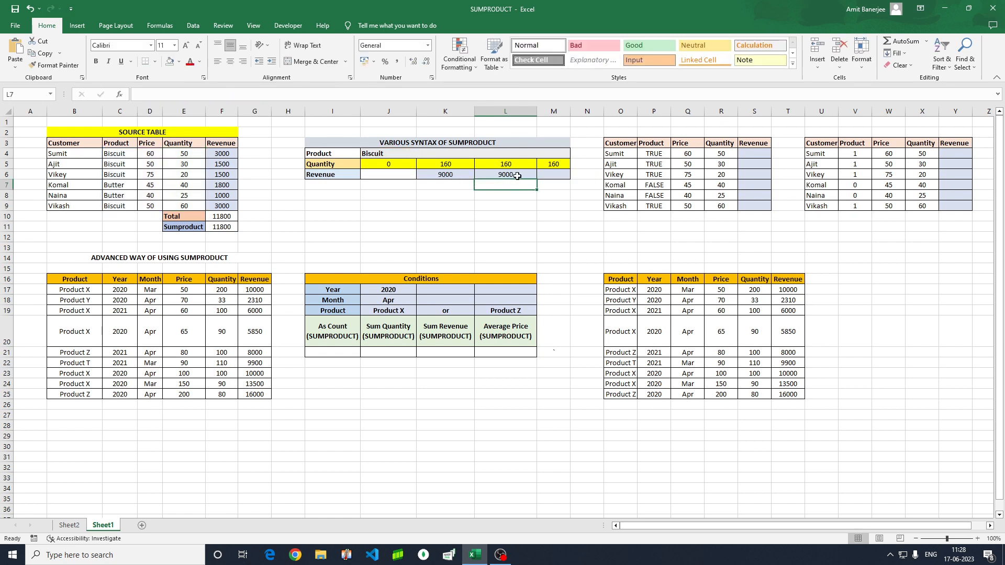
- Copy the text of the L6 revenue formula into M6 with its cell references unchanged
left_click(517, 175)
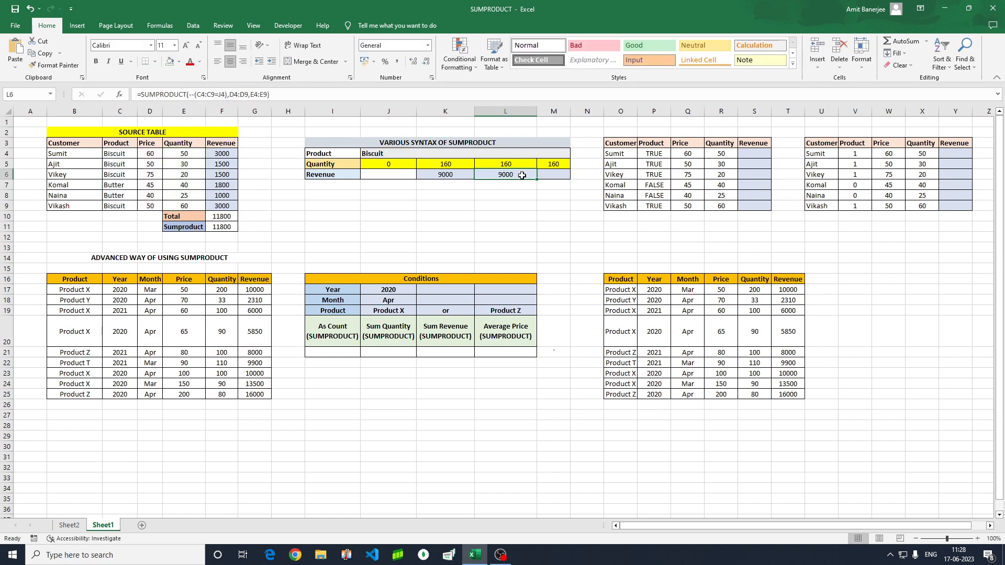
left_click_drag(287, 94, 153, 83)
key("ctrl+c")
key("Escape")
left_click(548, 174)
key("ctrl+v")
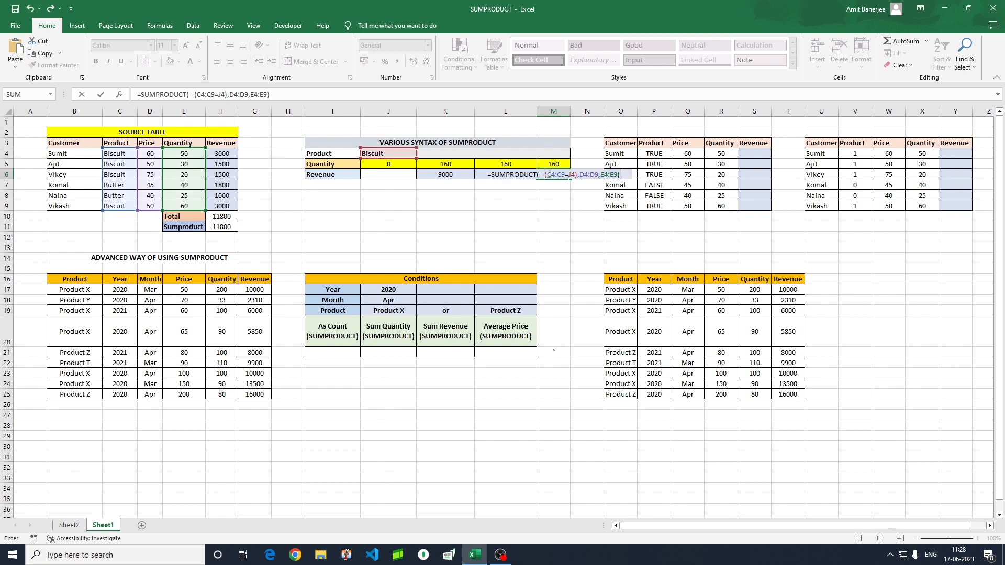
- Replace the double negative in the M6 formula with 1* so it reads =SUMPRODUCT(1*(C4:C9=J4),D4:D9,E4:E9)
left_click(194, 94)
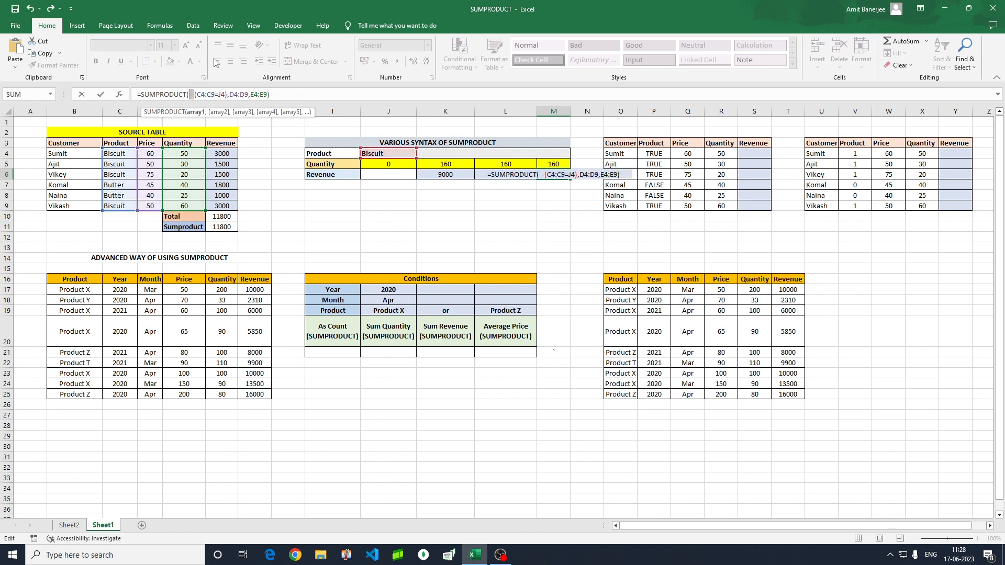
type("1*")
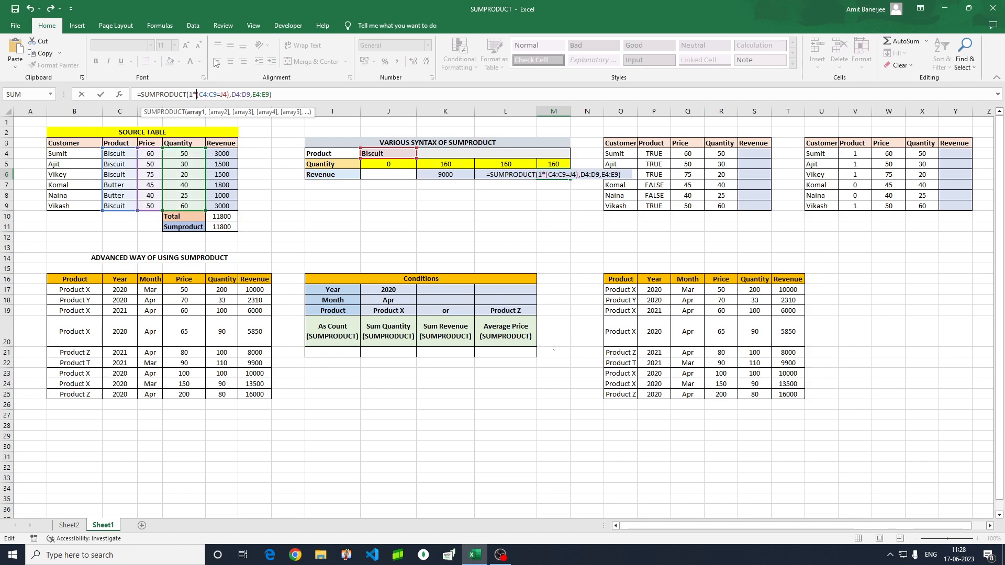
key("ctrl+Return")
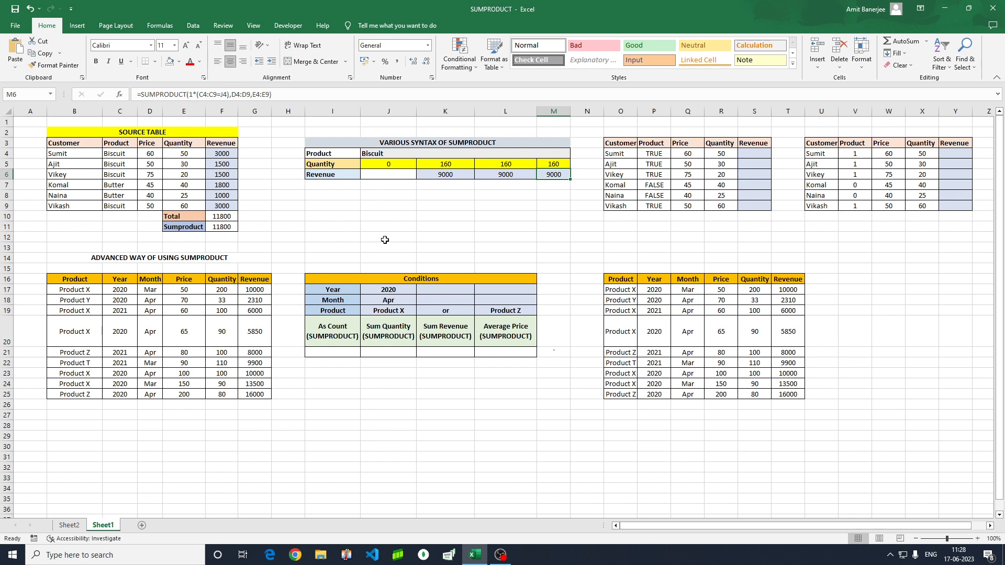
- Examine the Conditions block and the Product, Year, Month, Price, Quantity and Revenue columns of the advanced table B16:G25
left_click(412, 223)
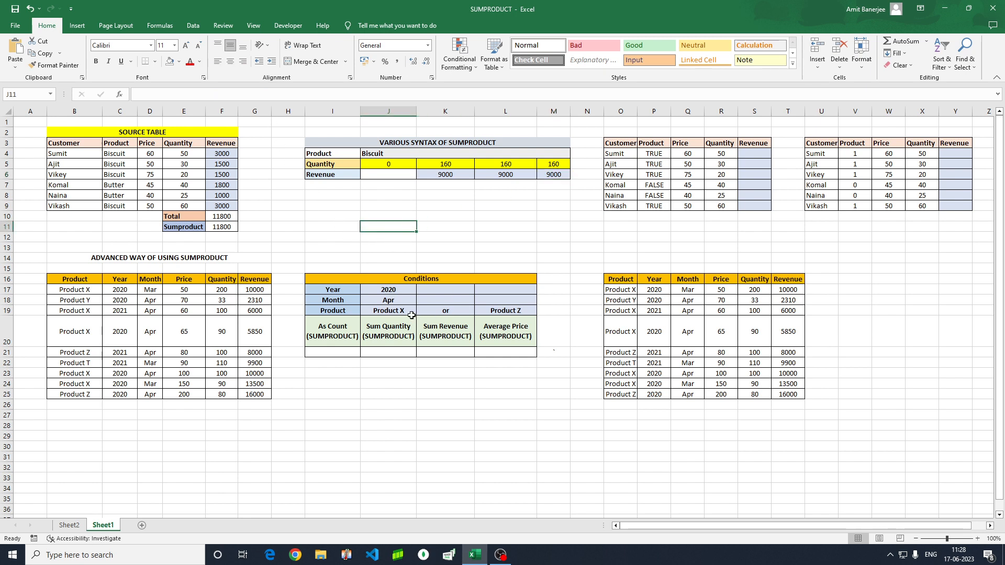
left_click_drag(323, 279, 485, 355)
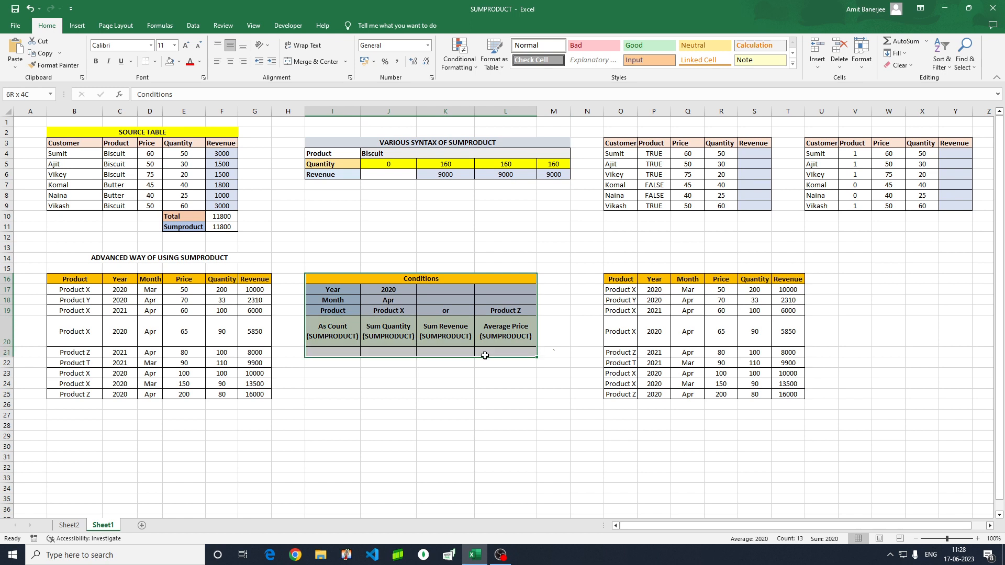
left_click_drag(61, 283, 253, 395)
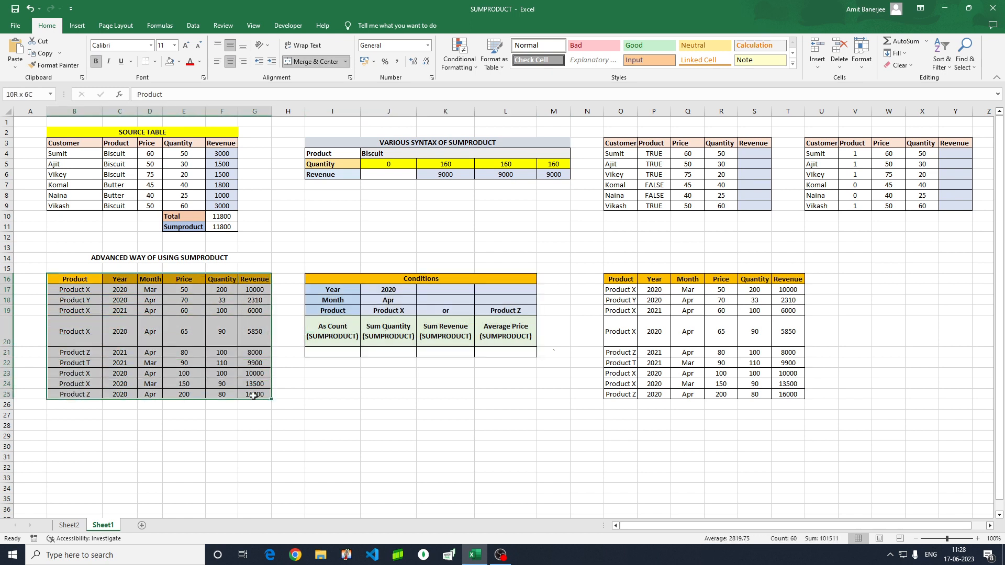
left_click_drag(73, 289, 75, 395)
left_click_drag(125, 291, 124, 397)
left_click_drag(152, 289, 155, 394)
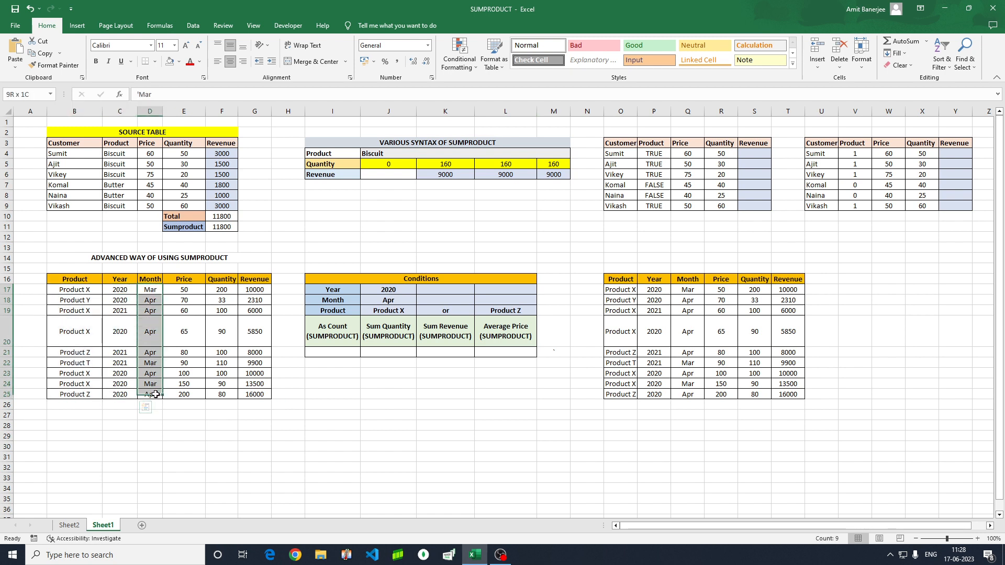
left_click_drag(194, 291, 222, 395)
left_click(255, 290)
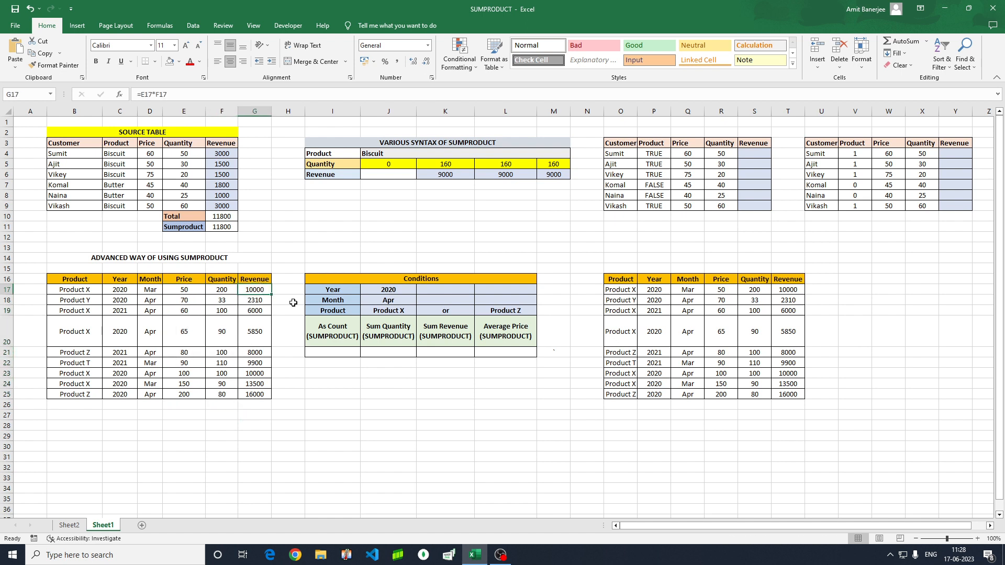
- Review the count cell I21 and the year, month and two alternative product criteria in J17, J18, J19 and L19
left_click(339, 352)
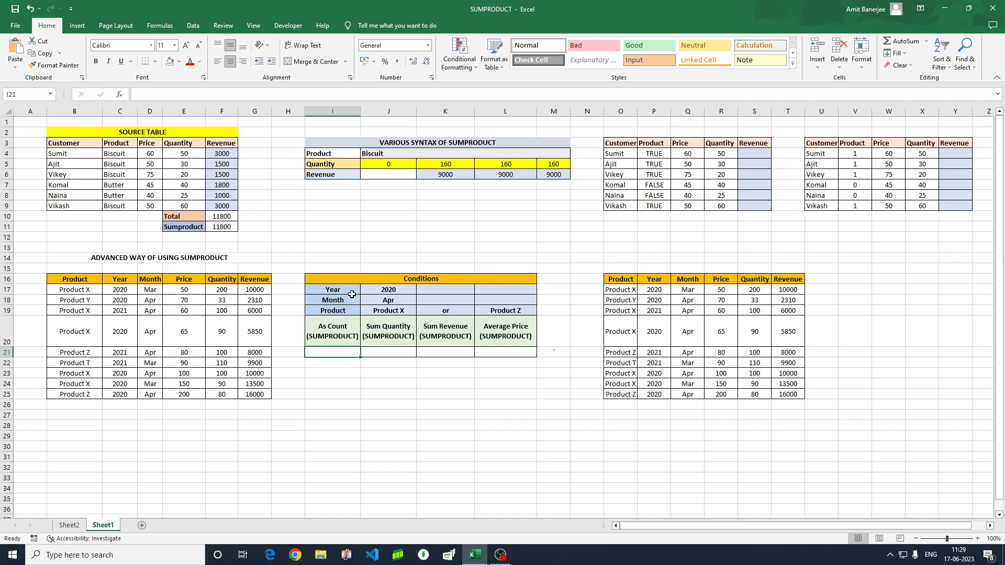
left_click(376, 290)
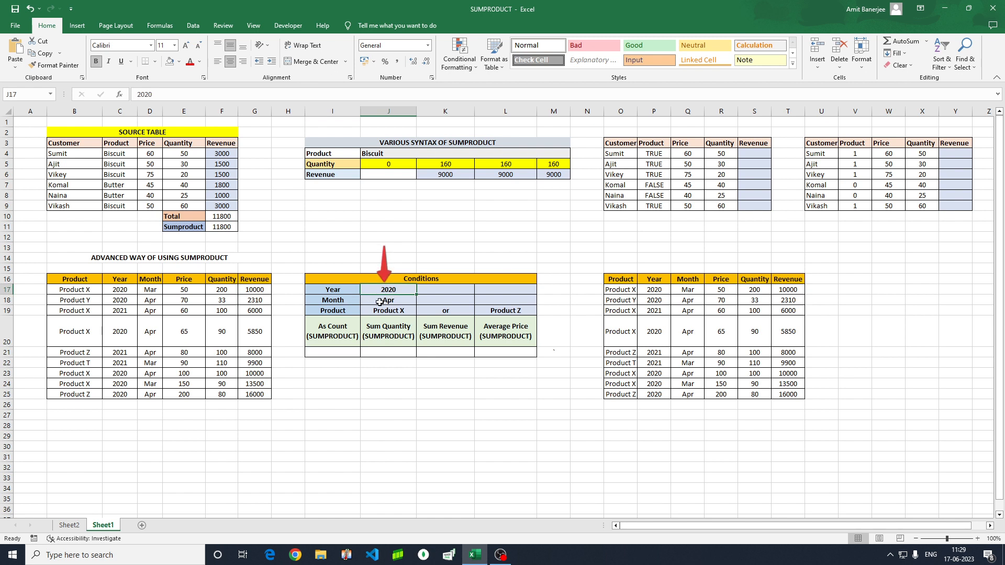
left_click(380, 302)
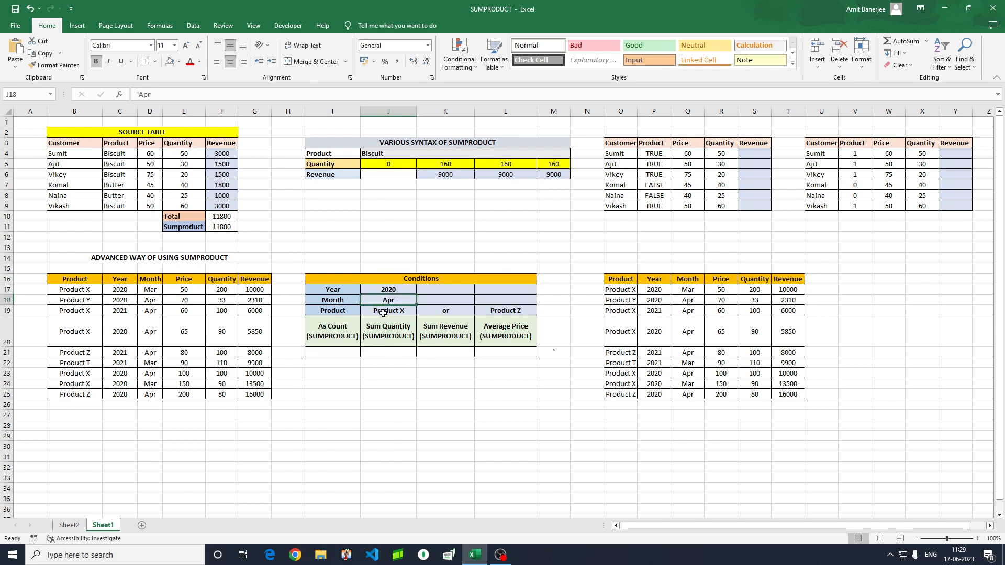
left_click(383, 313)
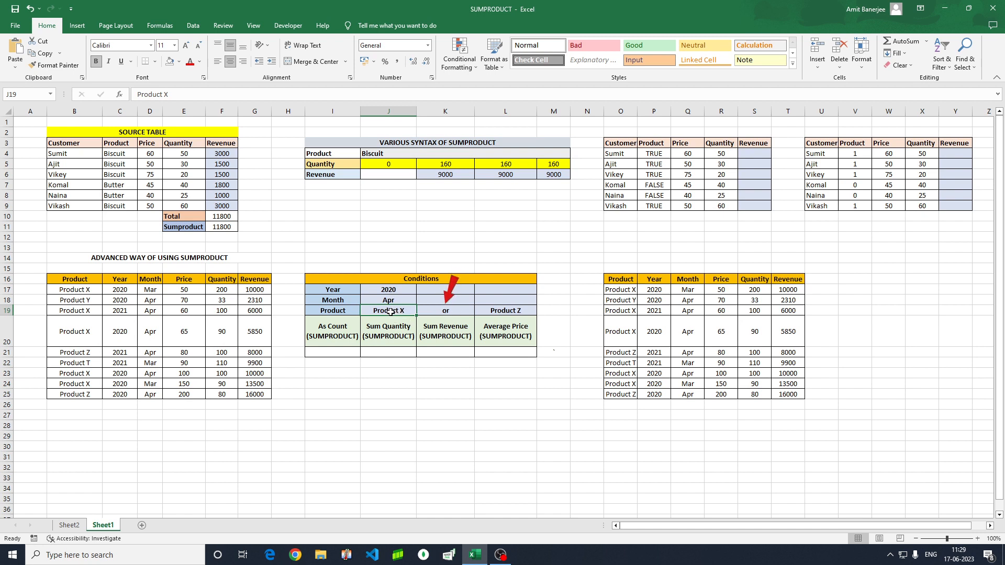
left_click(492, 311)
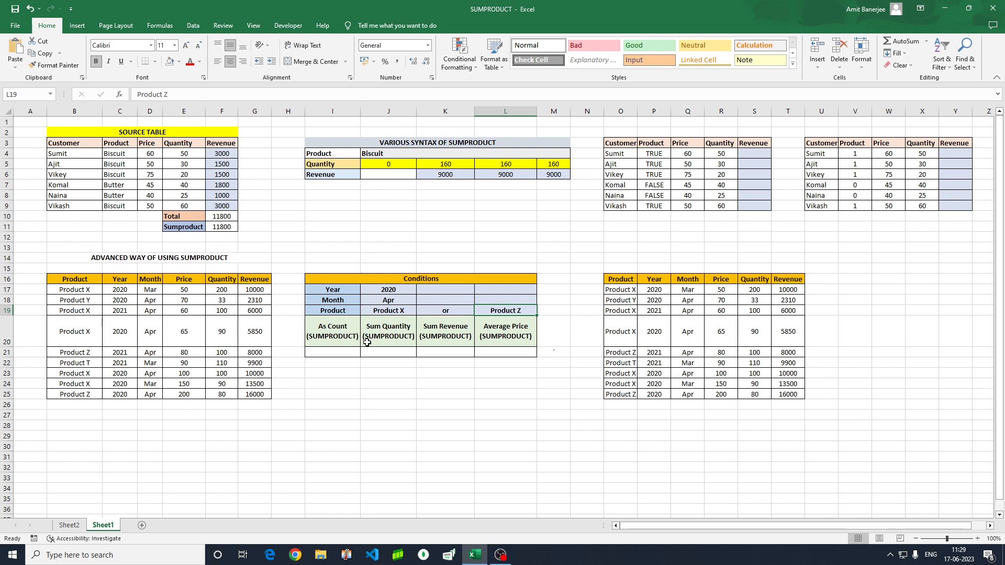
- Start a SUMPRODUCT formula in count cell I21 with the first product condition, reading =SUMPRODUCT(((B17:B25=J19)
left_click(335, 353)
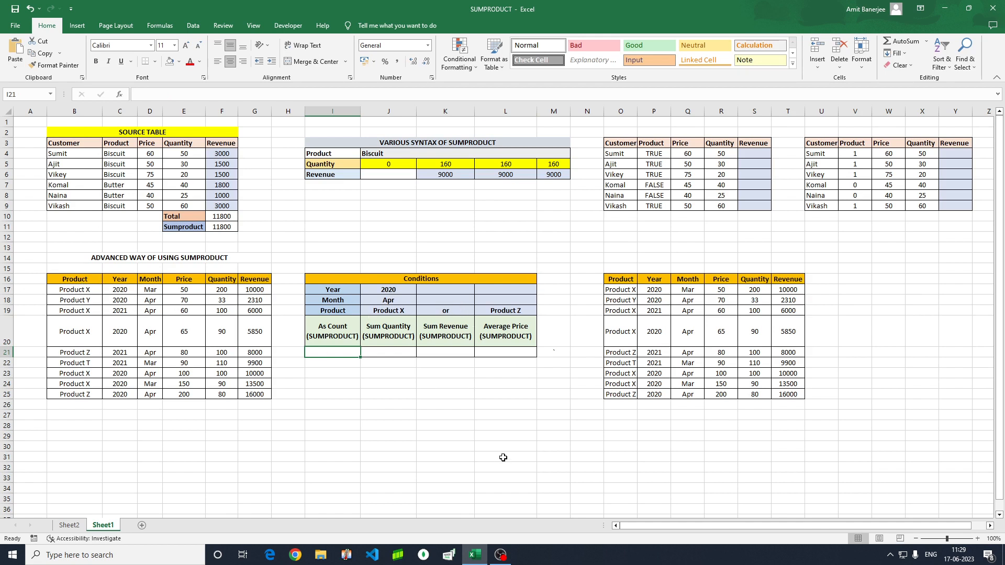
type("=")
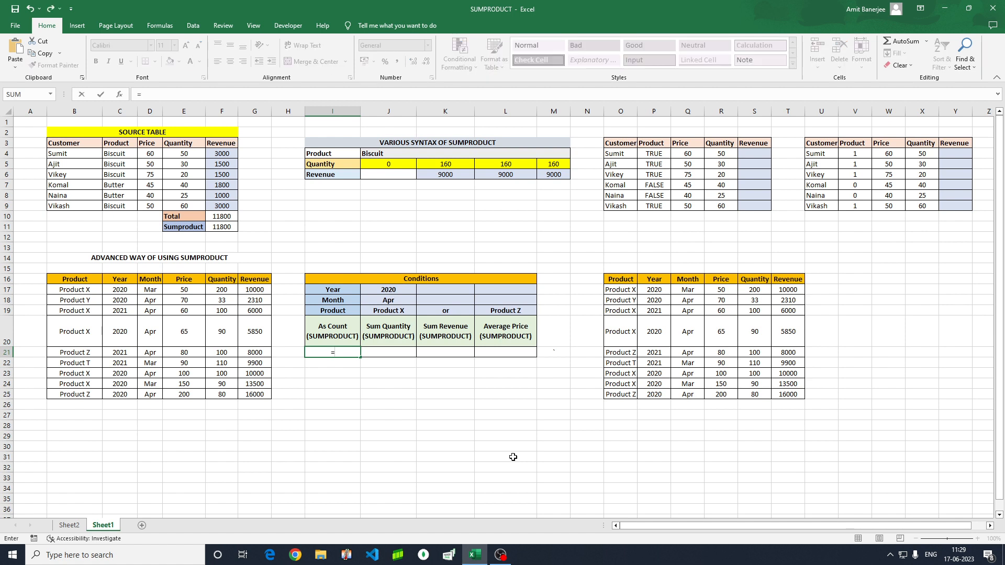
type("sump")
key("Tab")
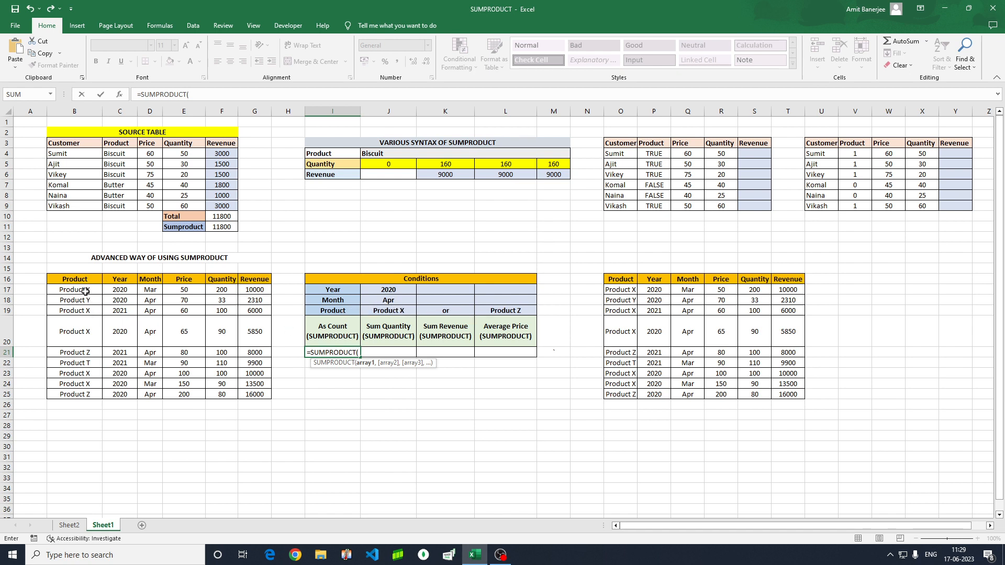
left_click_drag(85, 291, 81, 394)
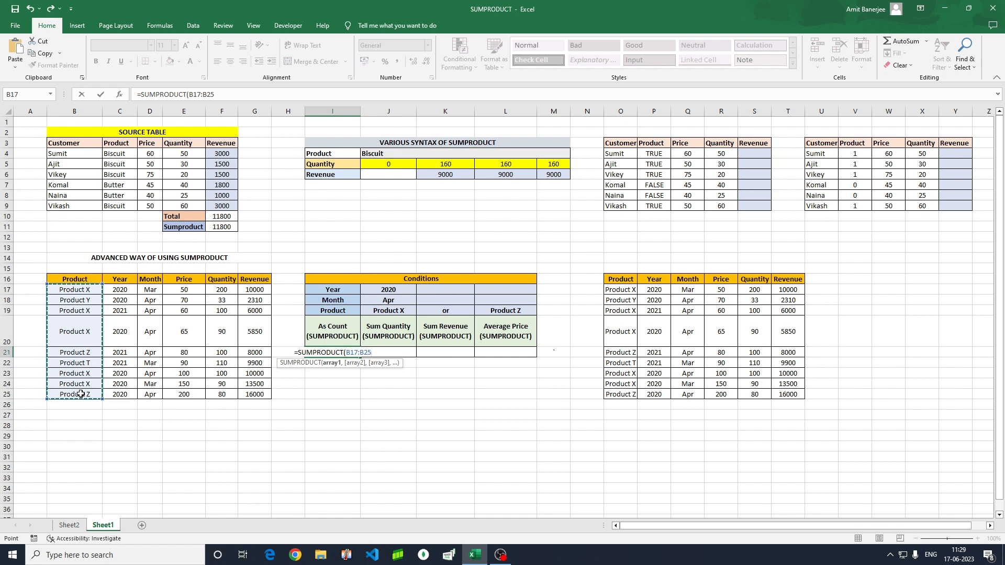
left_click(190, 94)
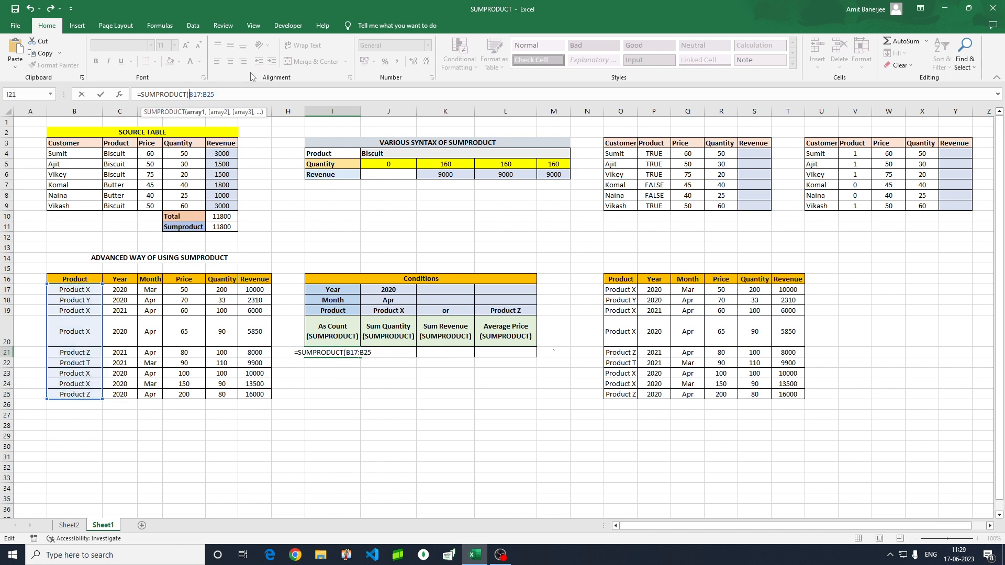
type("((")
type("=")
left_click(381, 312)
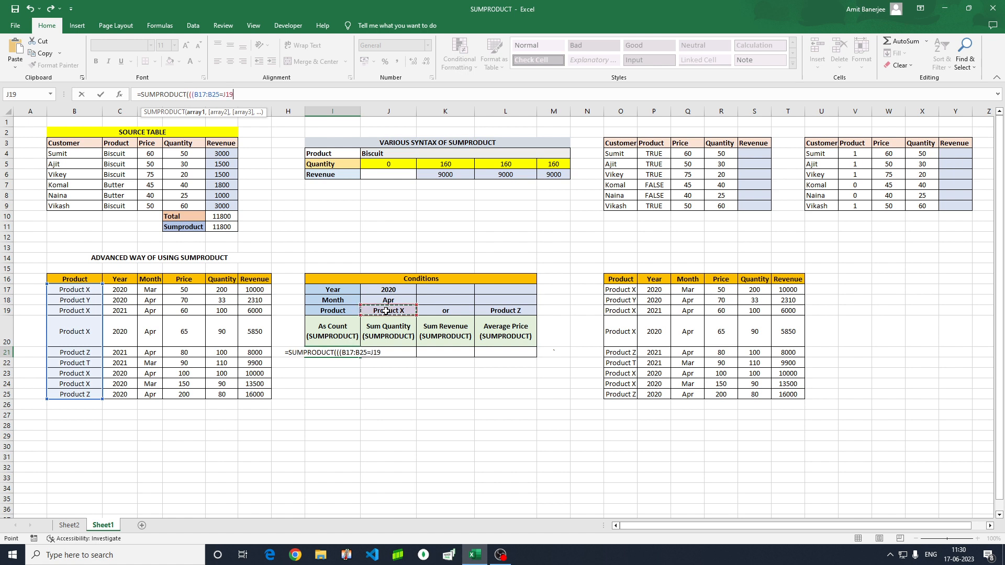
type(")")
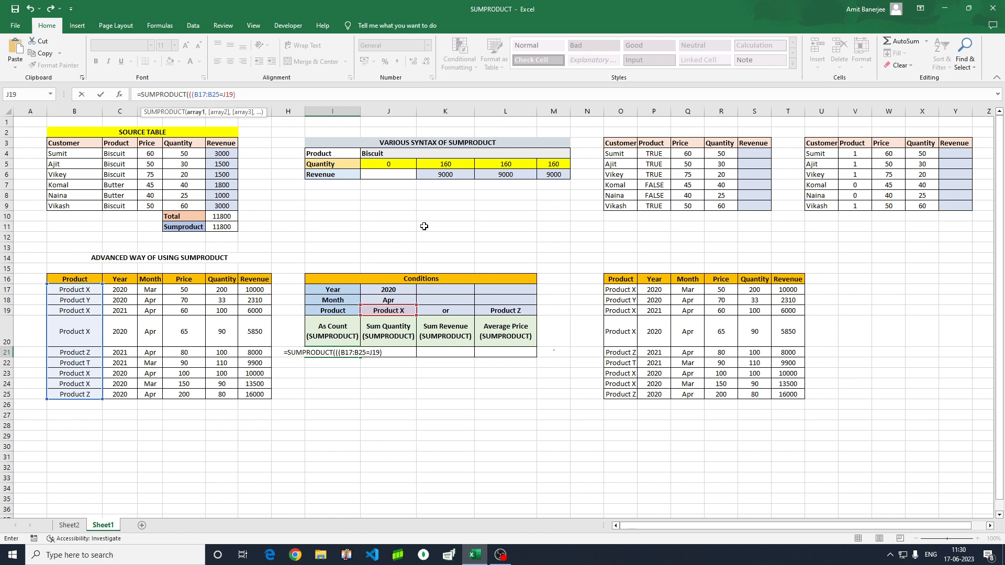
- Add the alternative product condition +(B17:B25=L19) to the I21 formula and close the bracket around both product tests
type("+")
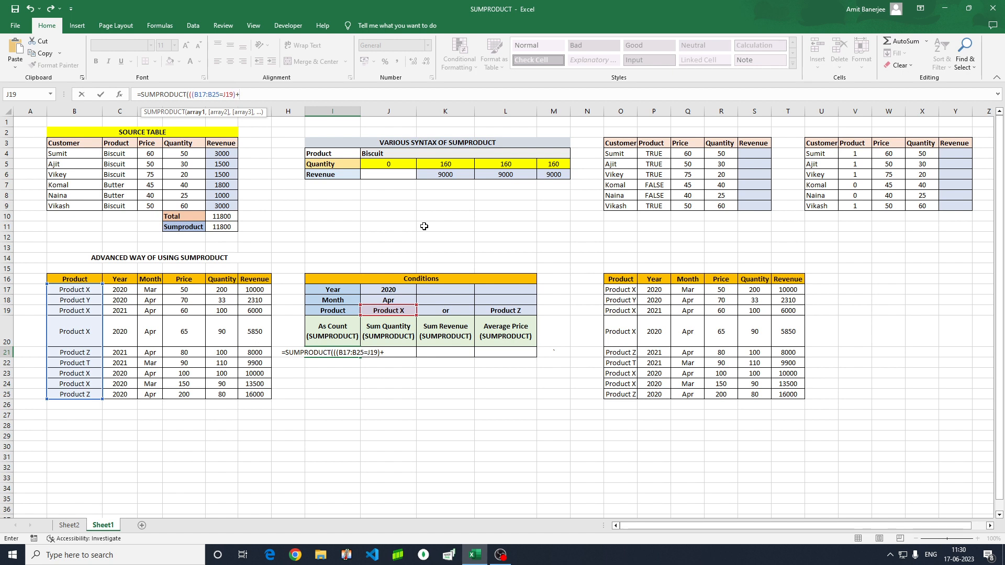
type("(")
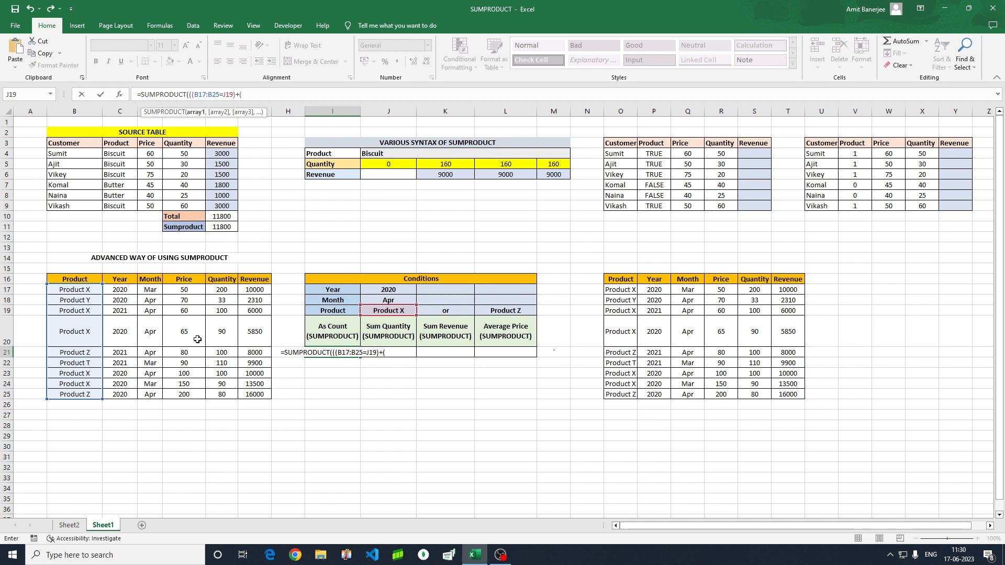
left_click_drag(88, 292, 78, 393)
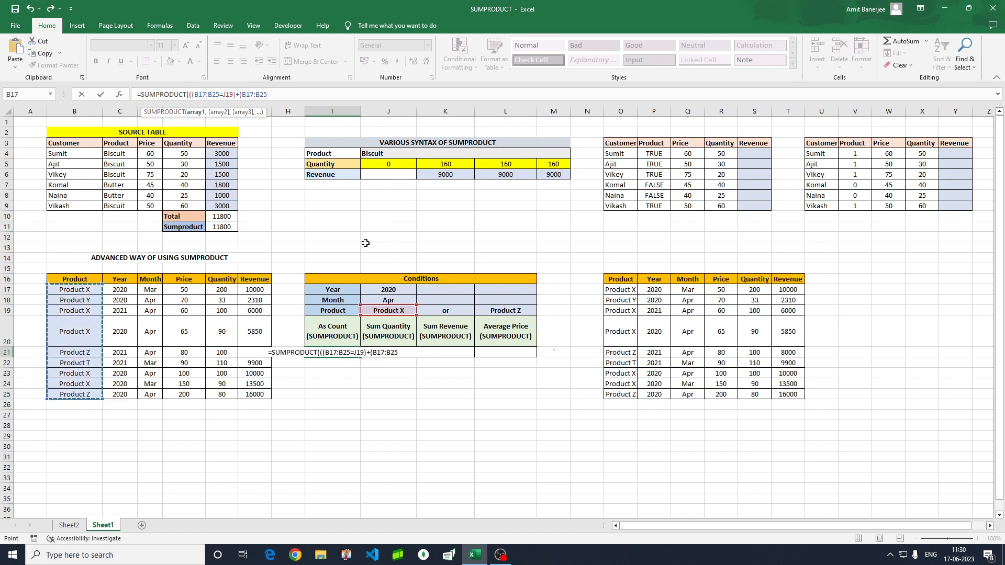
type("=")
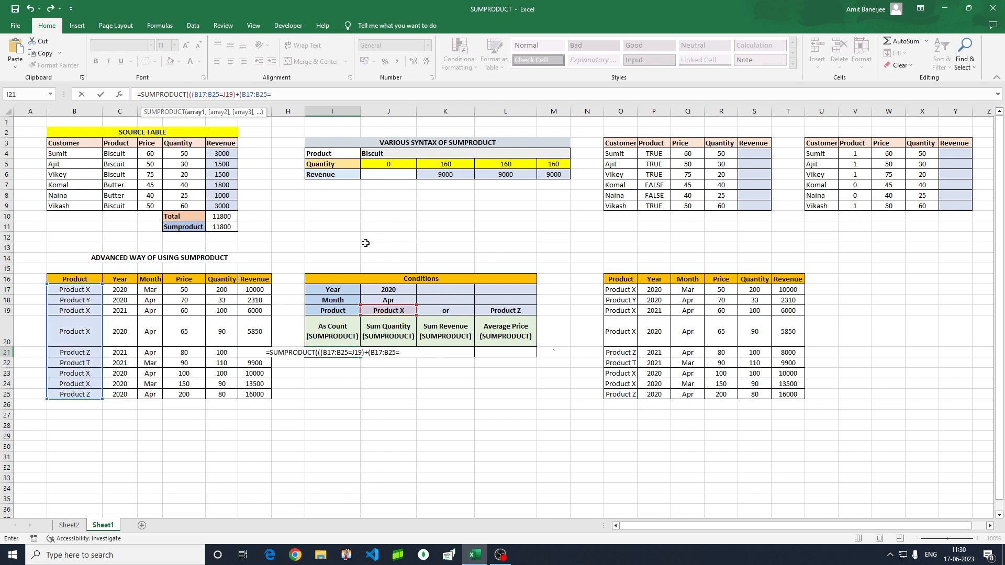
left_click(507, 310)
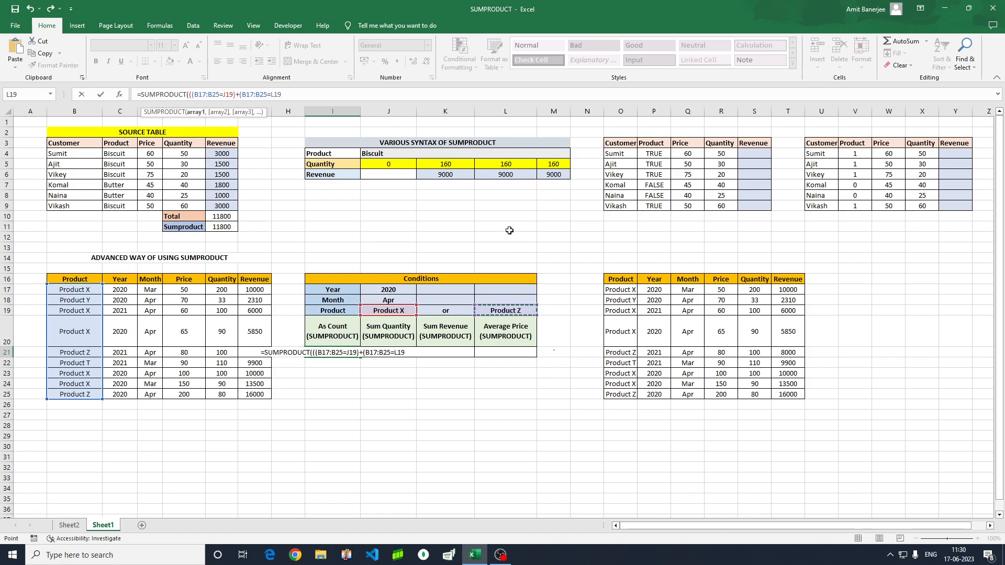
type(")")
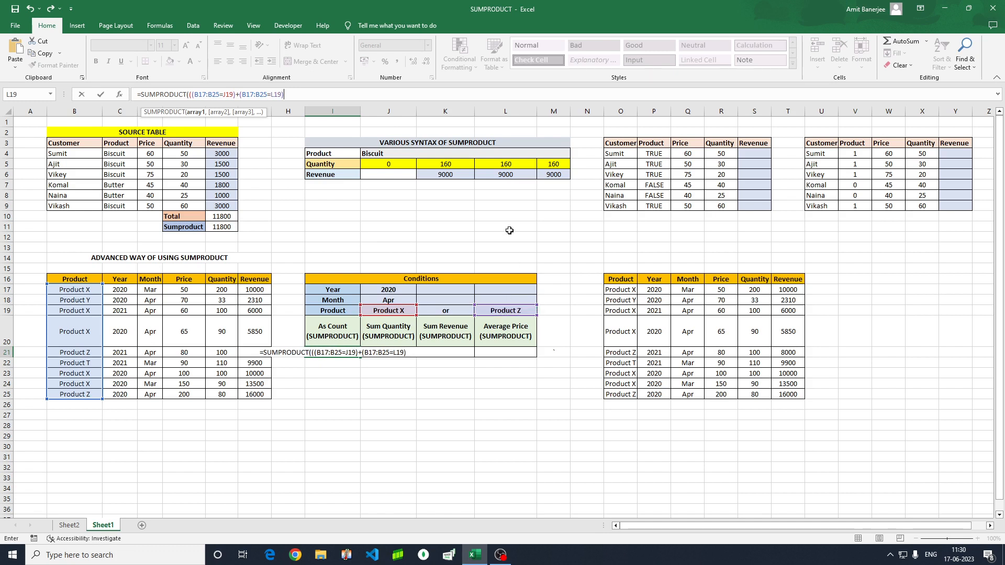
type(")")
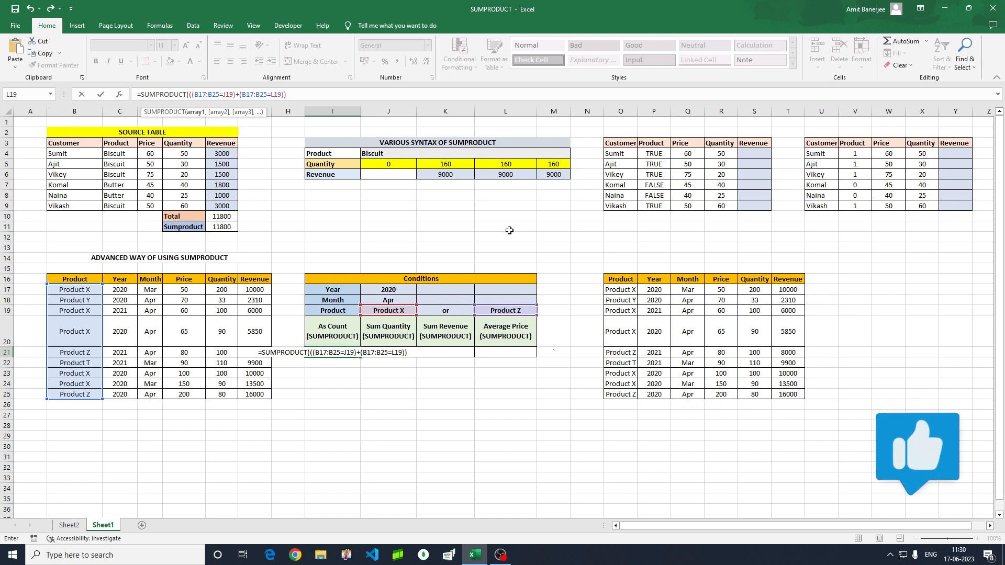
- Multiply the product conditions in the I21 formula by the month condition (D17:D25=J18)
type("*")
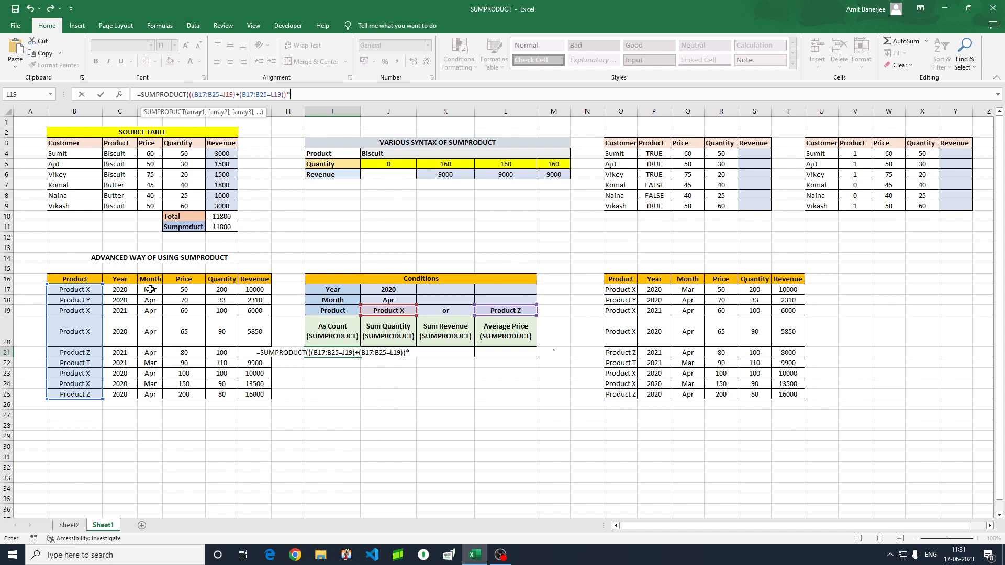
type("(")
left_click_drag(151, 289, 151, 394)
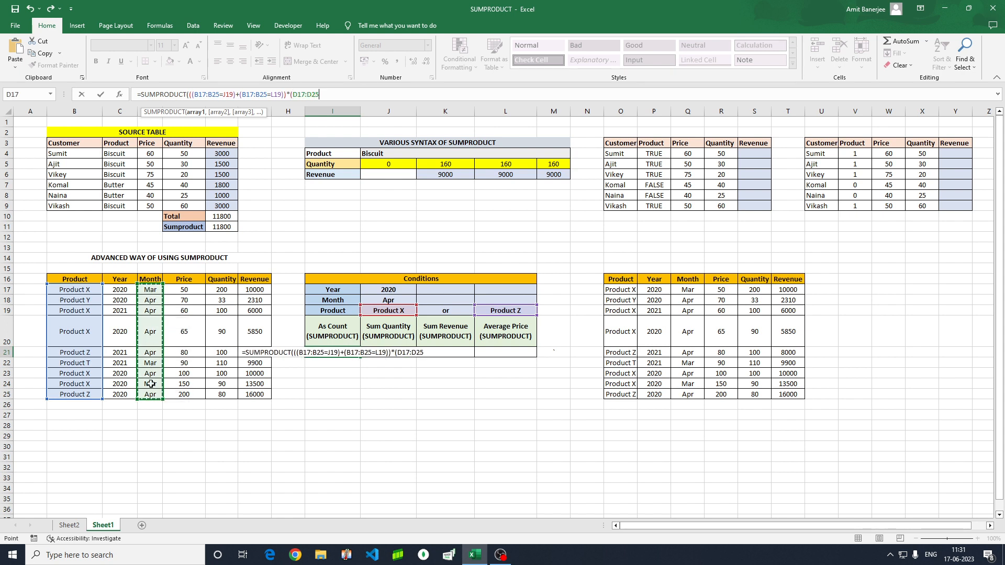
type("=")
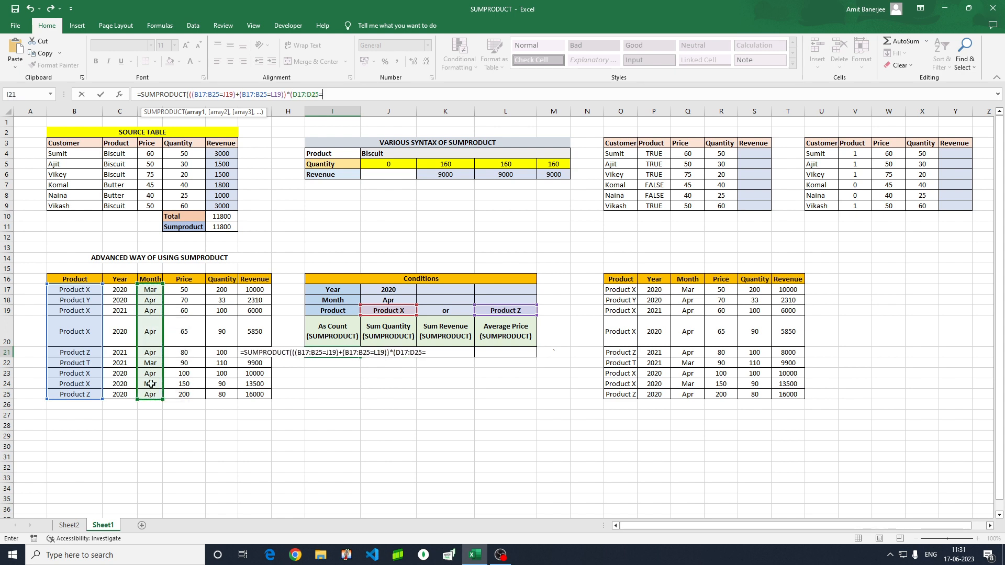
left_click(374, 299)
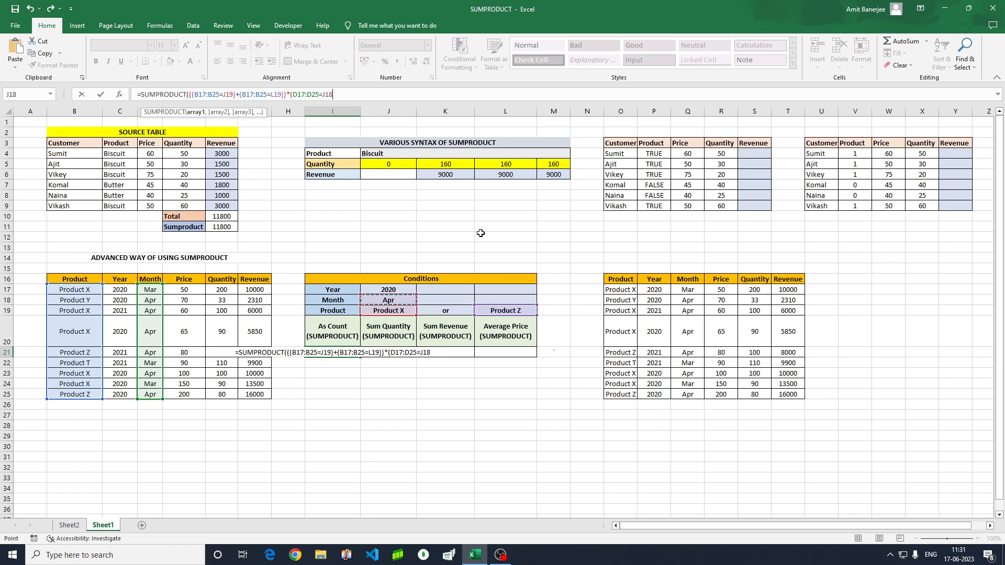
type(")")
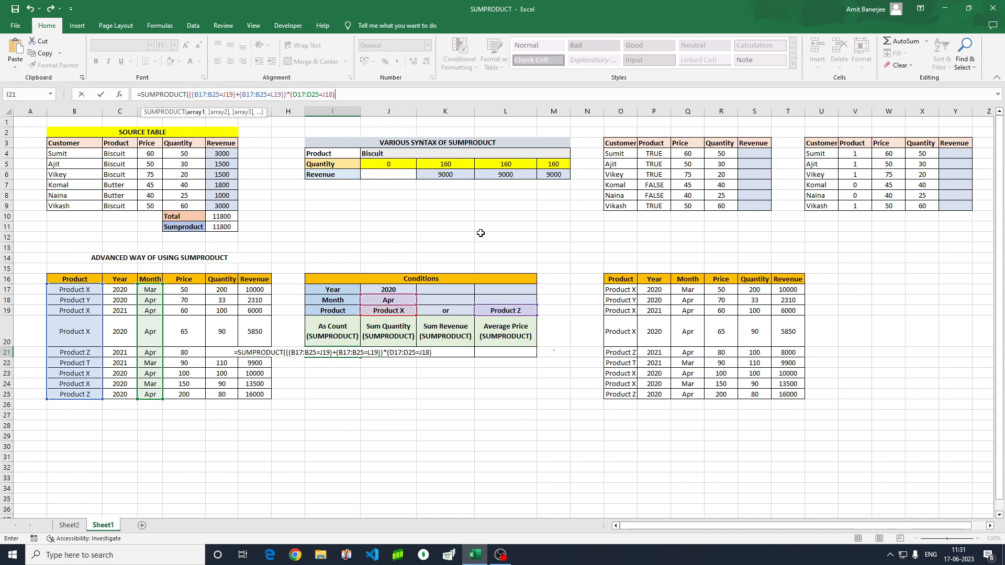
- Multiply the I21 formula by the year condition (C17:C25=J17), close the SUMPRODUCT and enter it
type("*")
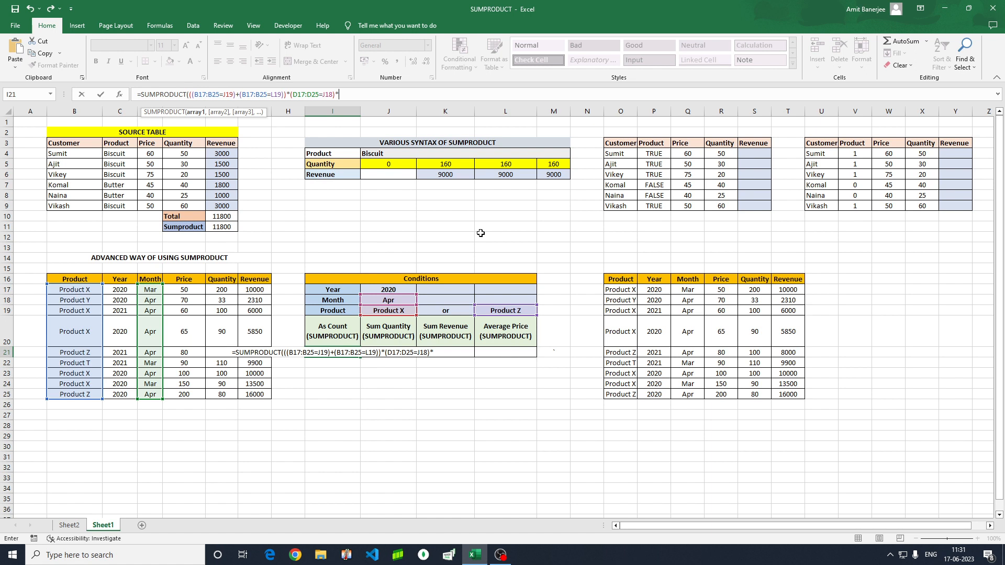
type("(")
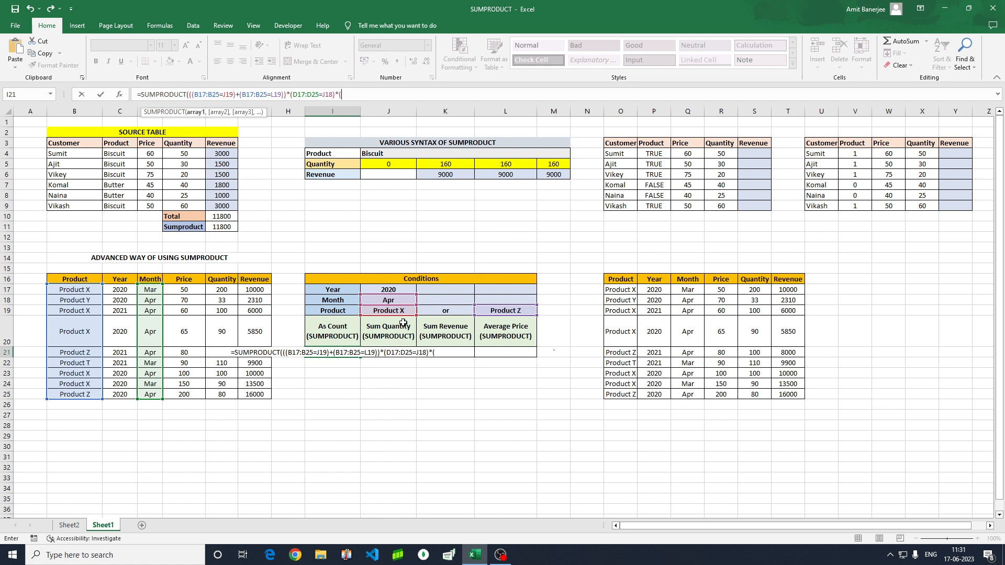
left_click_drag(122, 289, 121, 395)
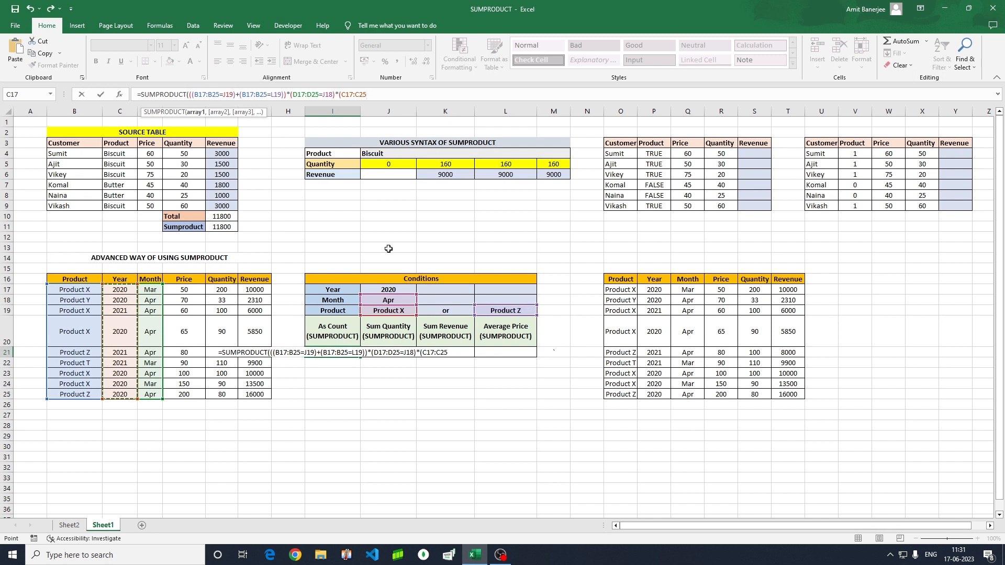
type(")")
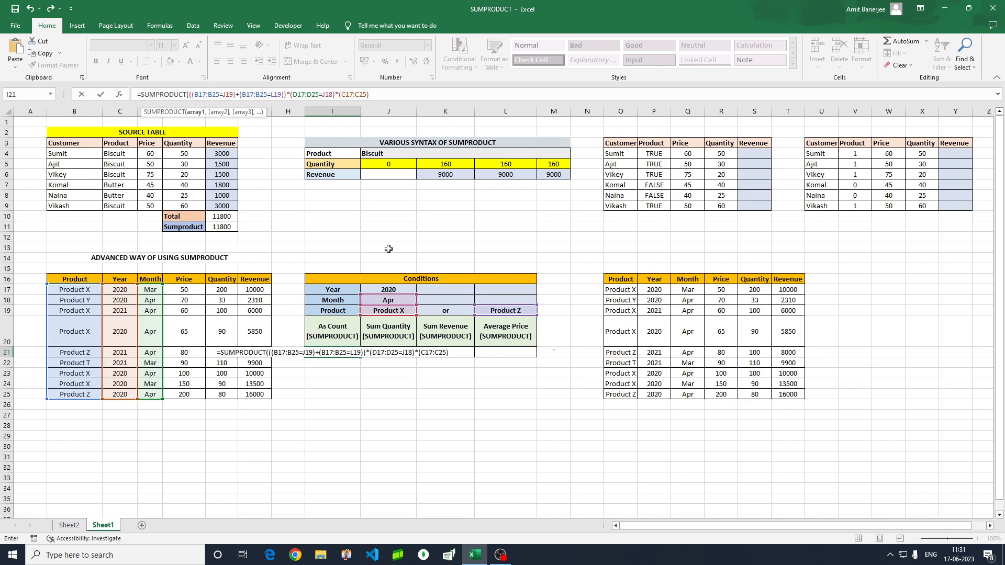
key("BackSpace")
type("=")
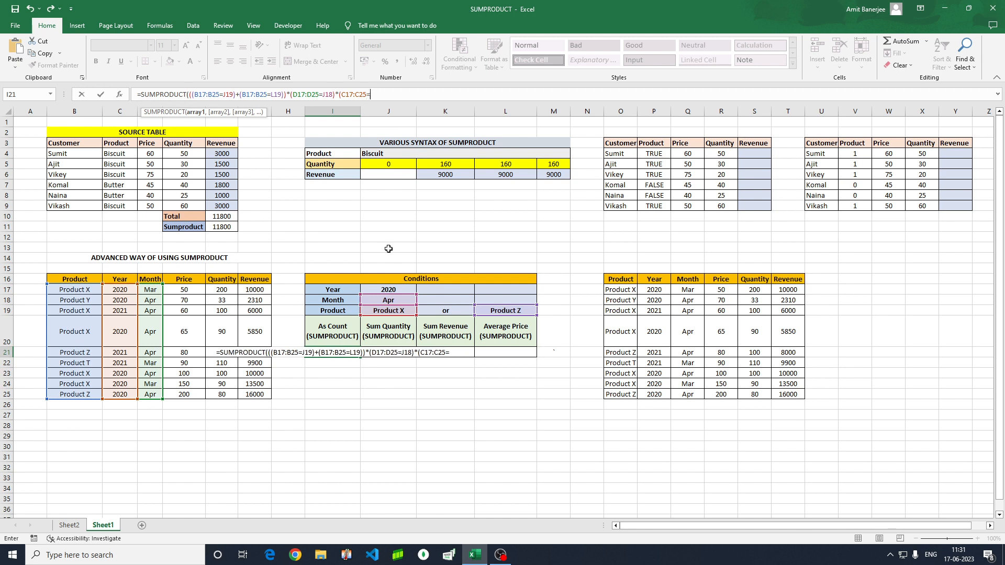
left_click(390, 290)
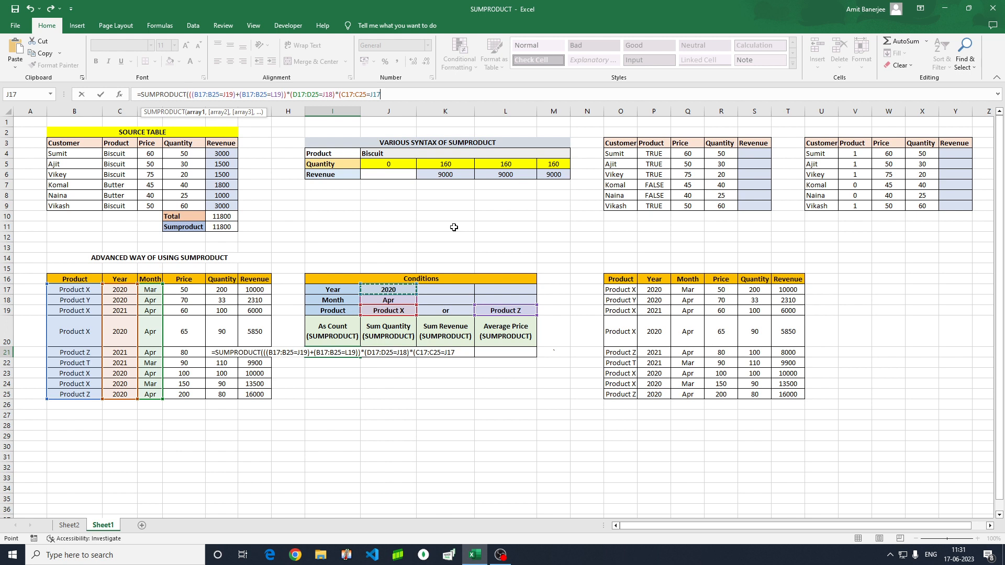
type(")")
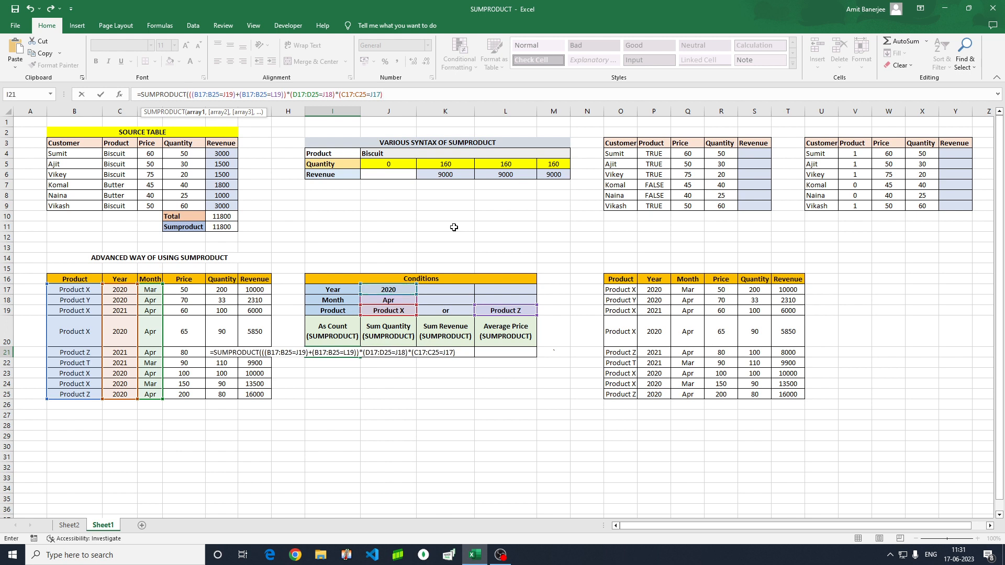
type(")")
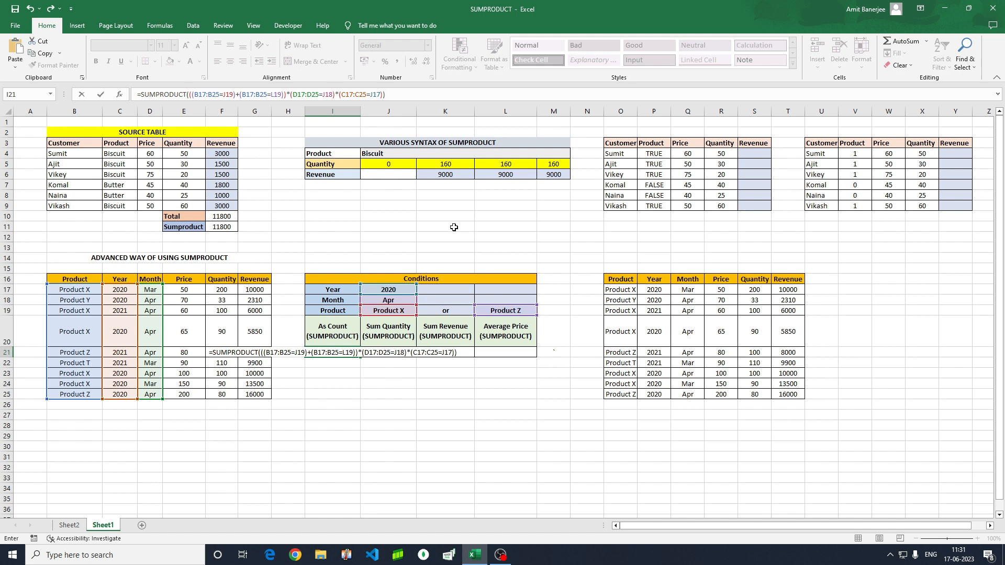
key("Return")
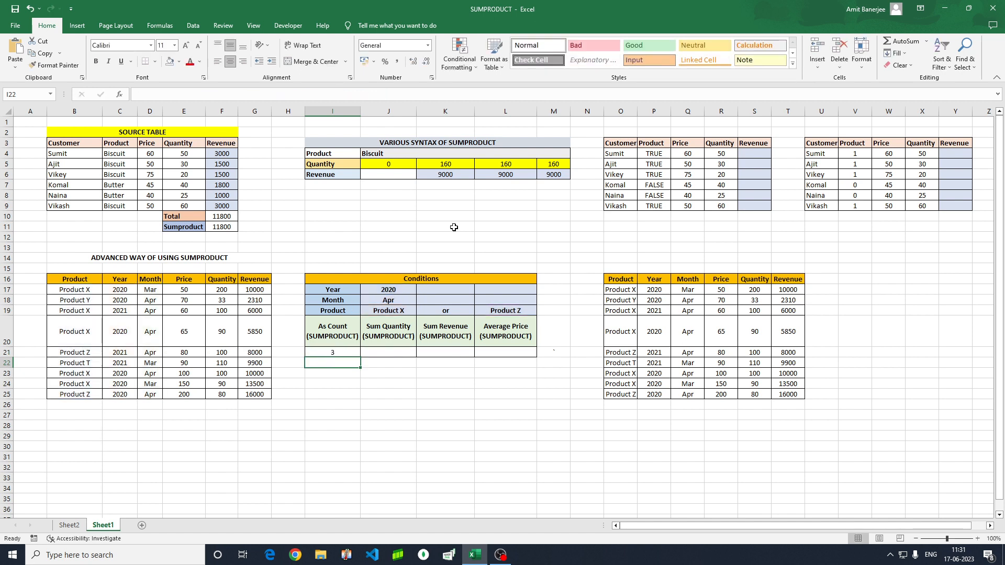
- Compare table rows 17 to 19 with the year, month and product conditions behind the count in I21
left_click(338, 353)
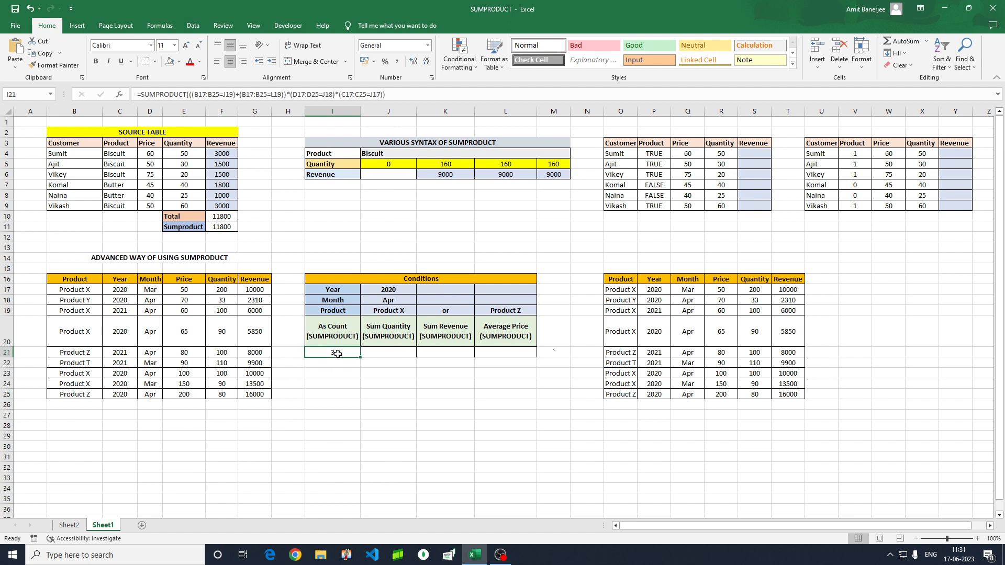
left_click(404, 302)
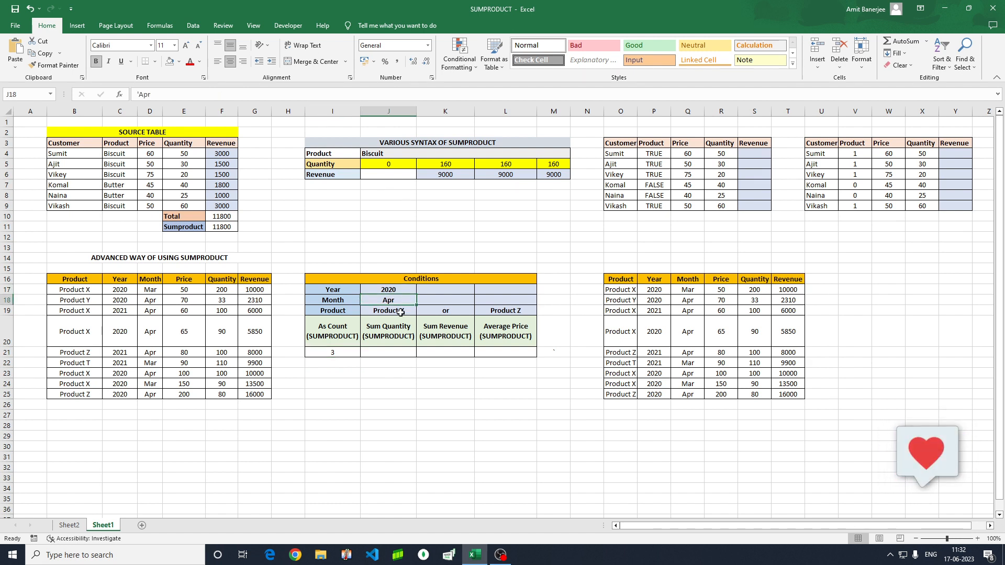
left_click(401, 312)
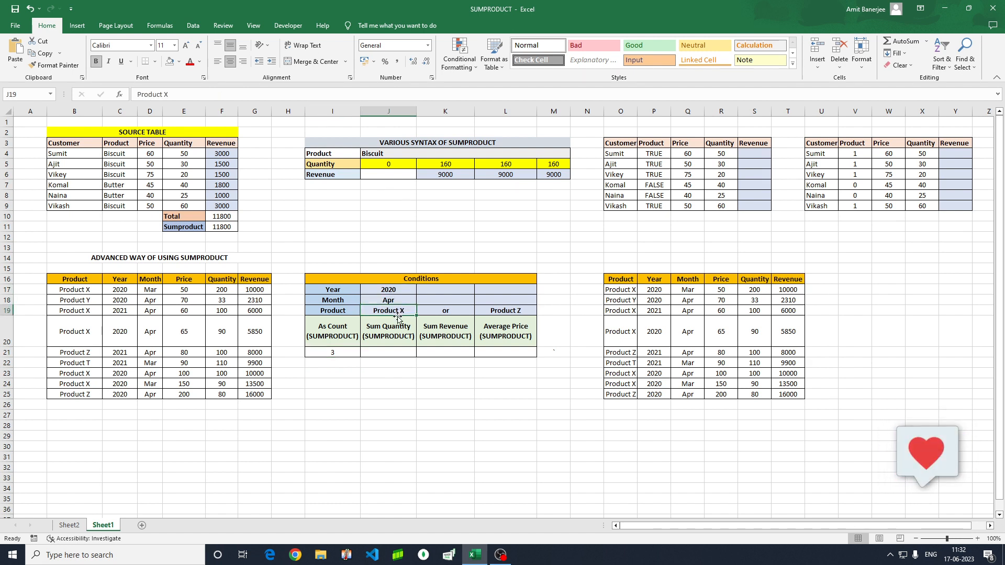
left_click(510, 312)
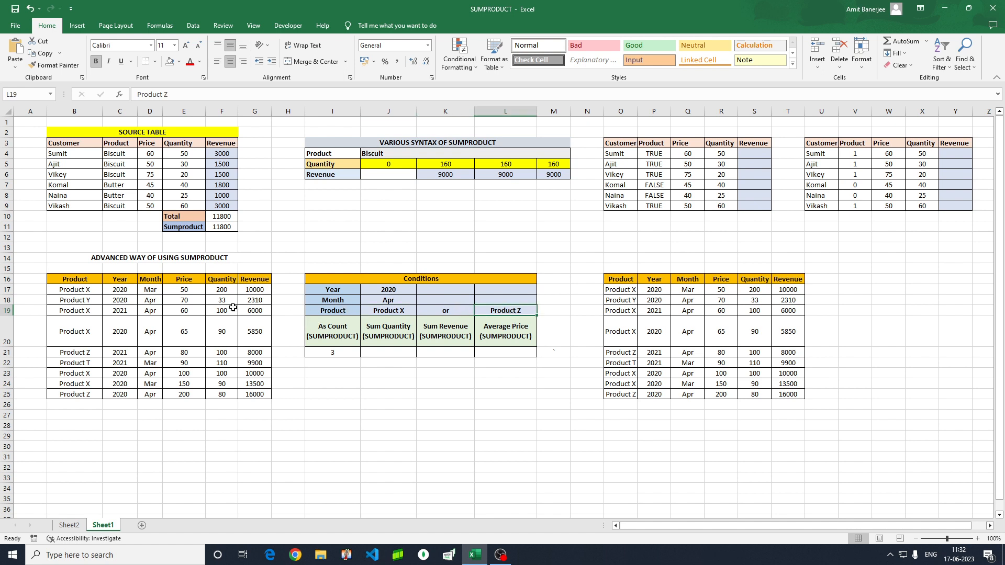
left_click(82, 292)
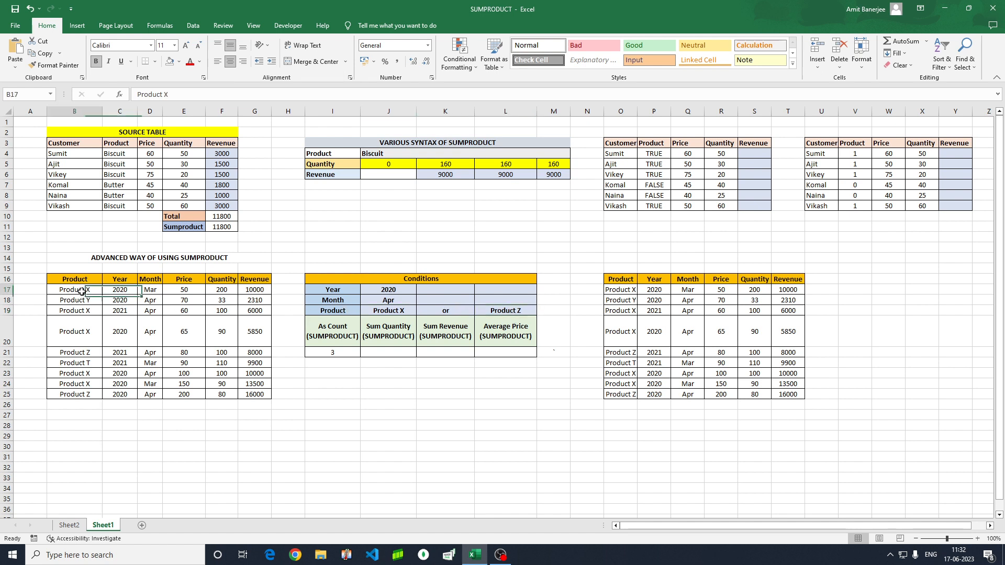
left_click(122, 291)
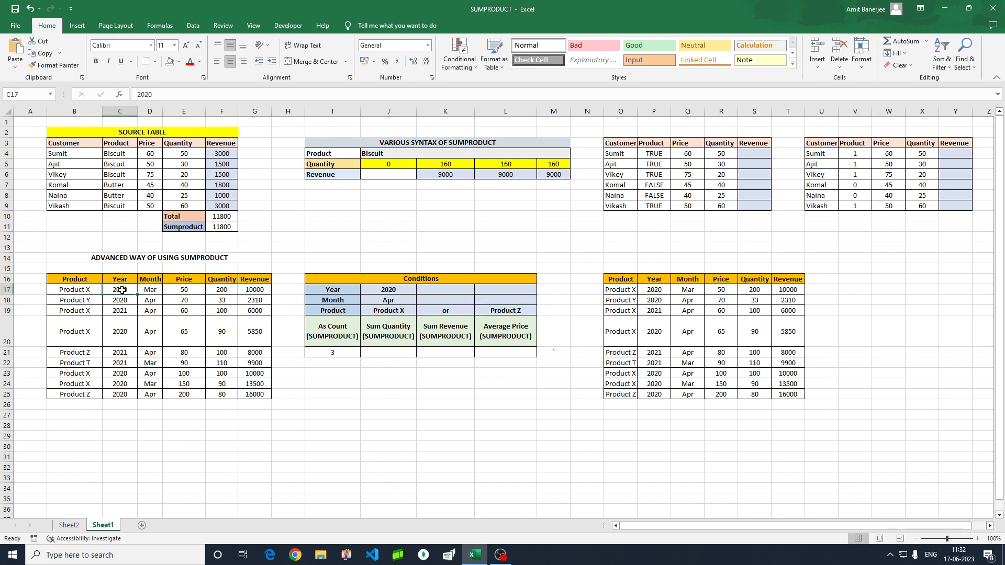
left_click(149, 291)
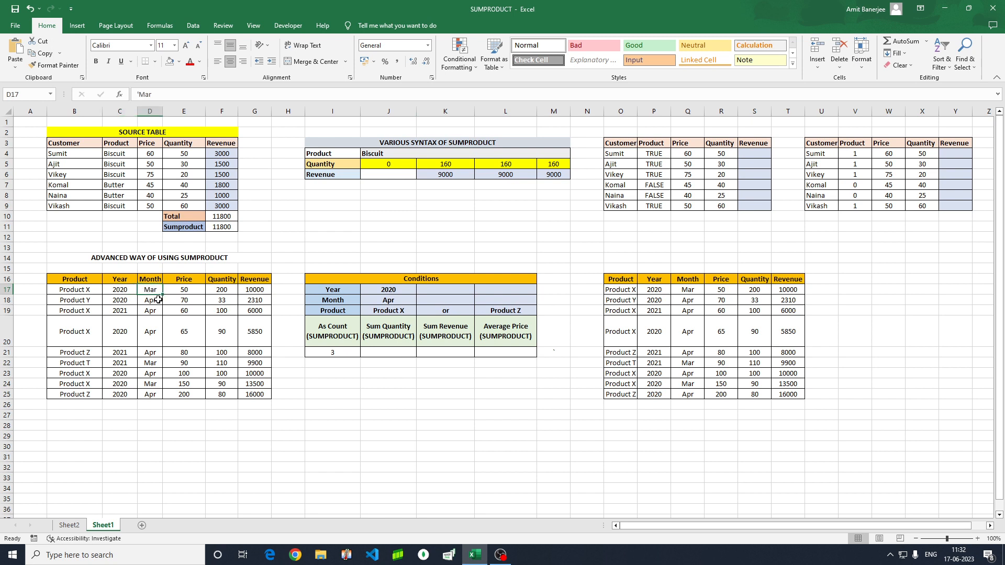
left_click_drag(64, 291, 246, 294)
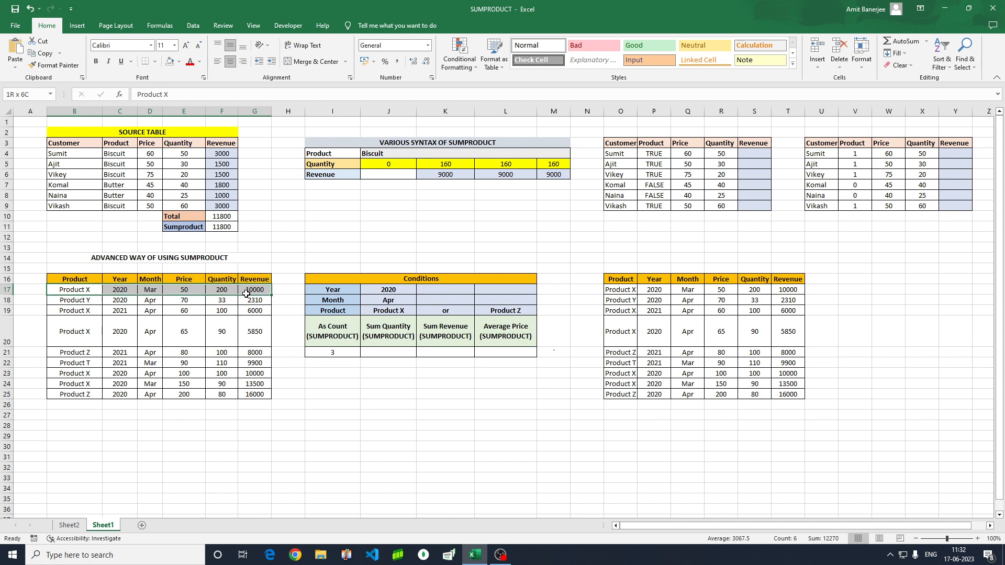
left_click(75, 302)
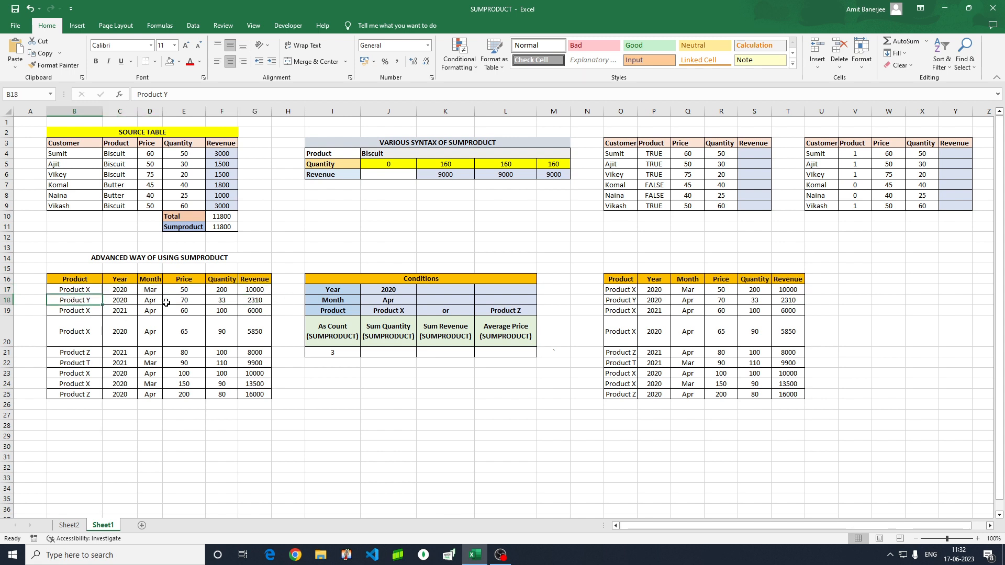
left_click(85, 312)
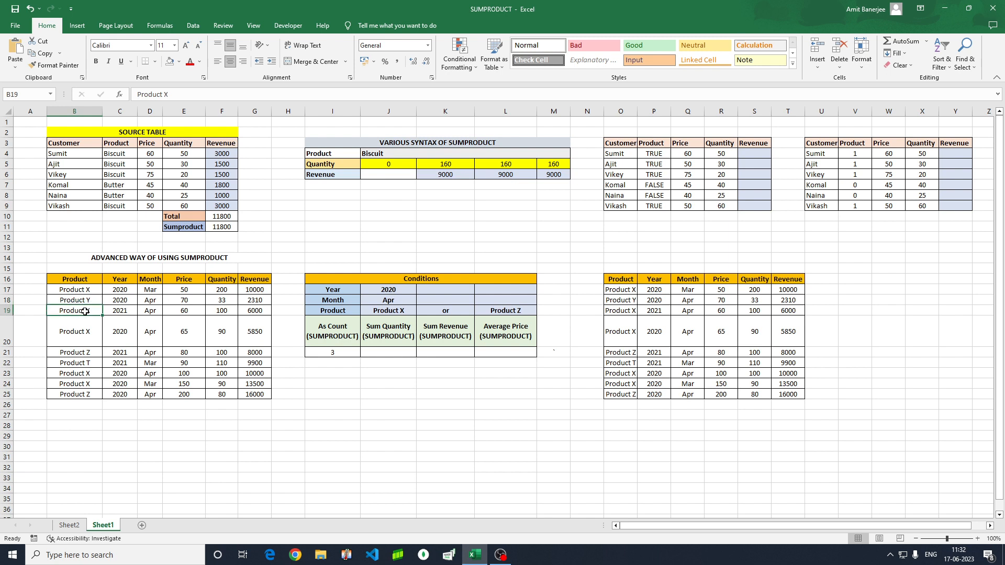
left_click(123, 312)
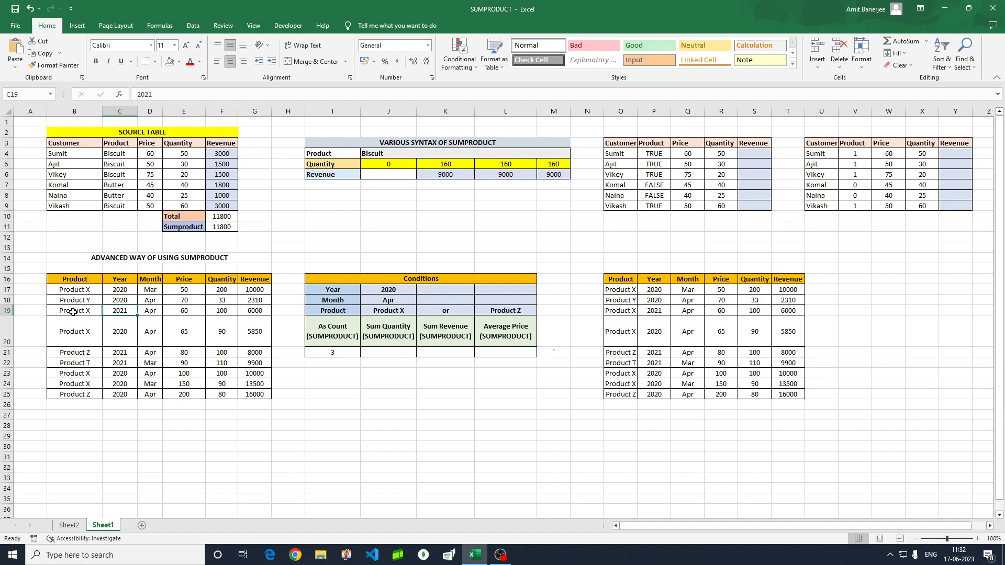
left_click_drag(72, 311, 152, 311)
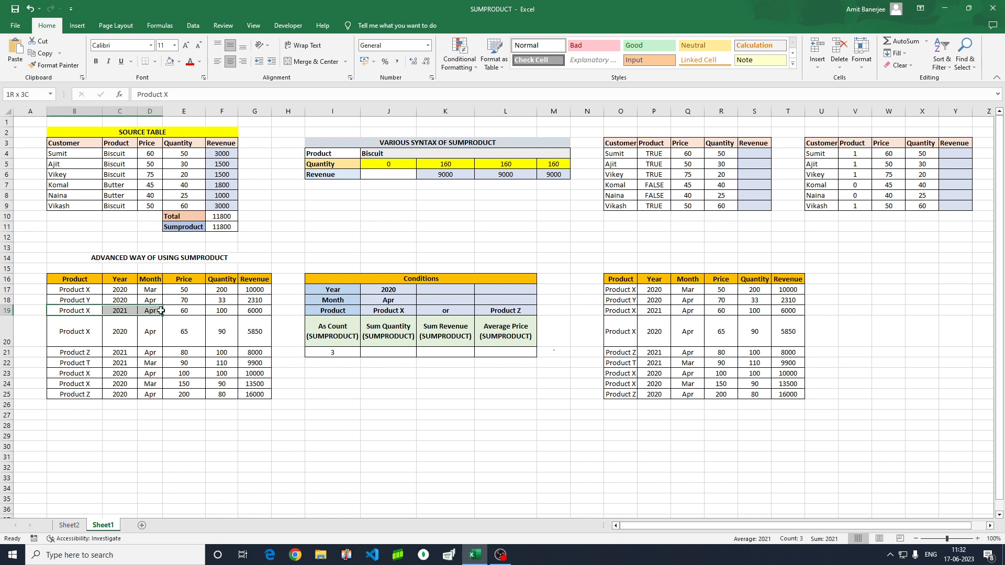
- Check row 20 against the product, year and month conditions and fill B20:G20 with yellow as a match
left_click(76, 336)
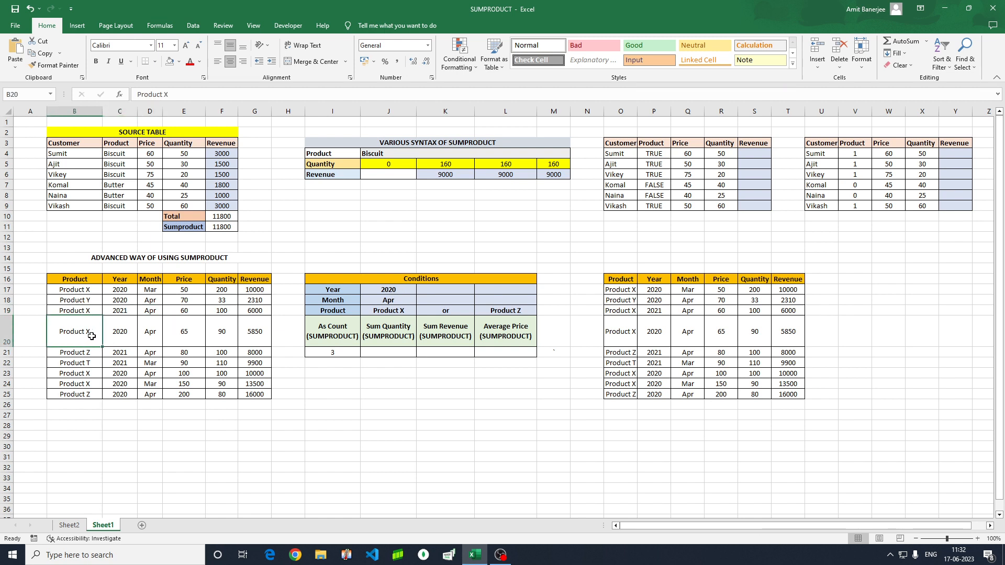
left_click(121, 337)
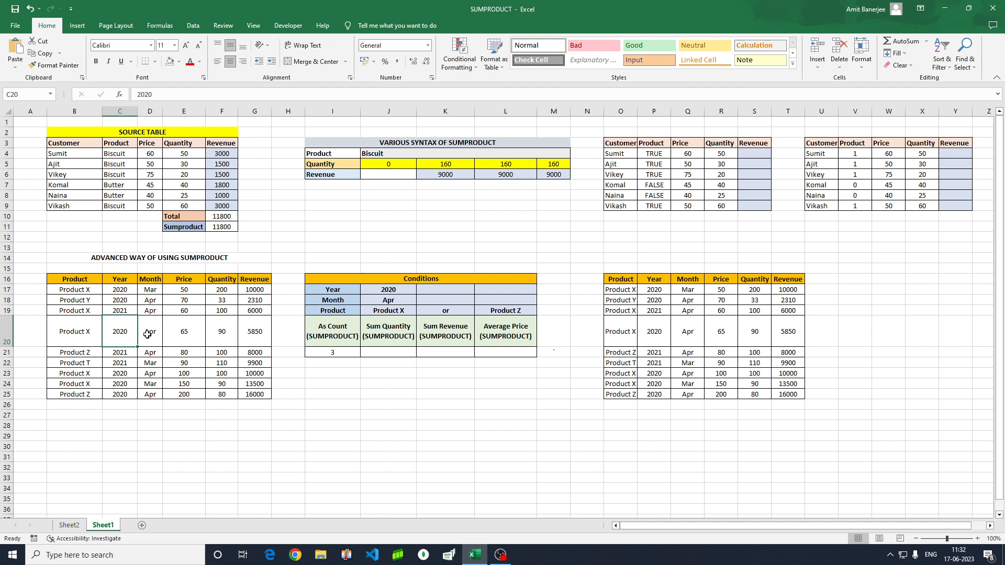
left_click(147, 334)
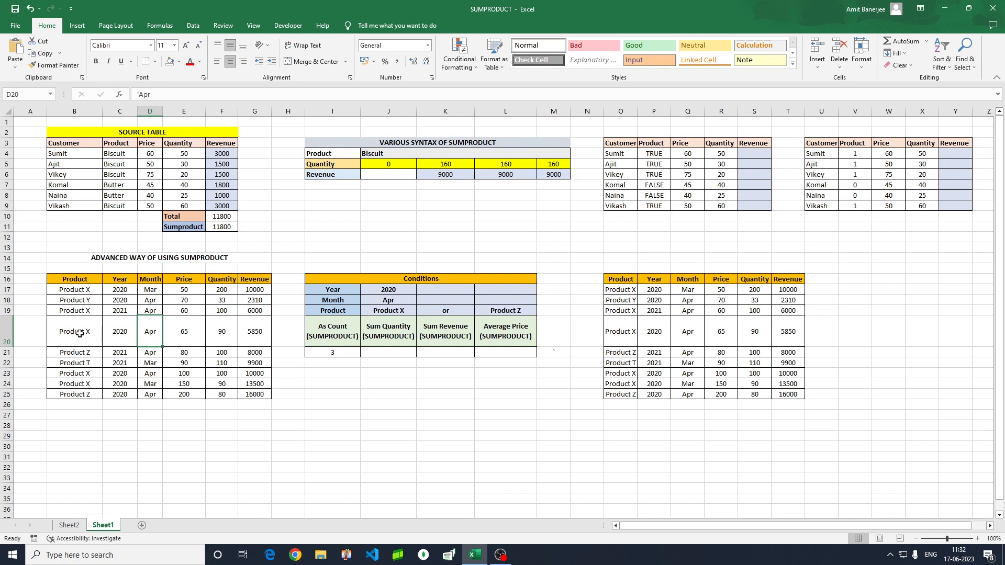
left_click_drag(74, 332, 251, 332)
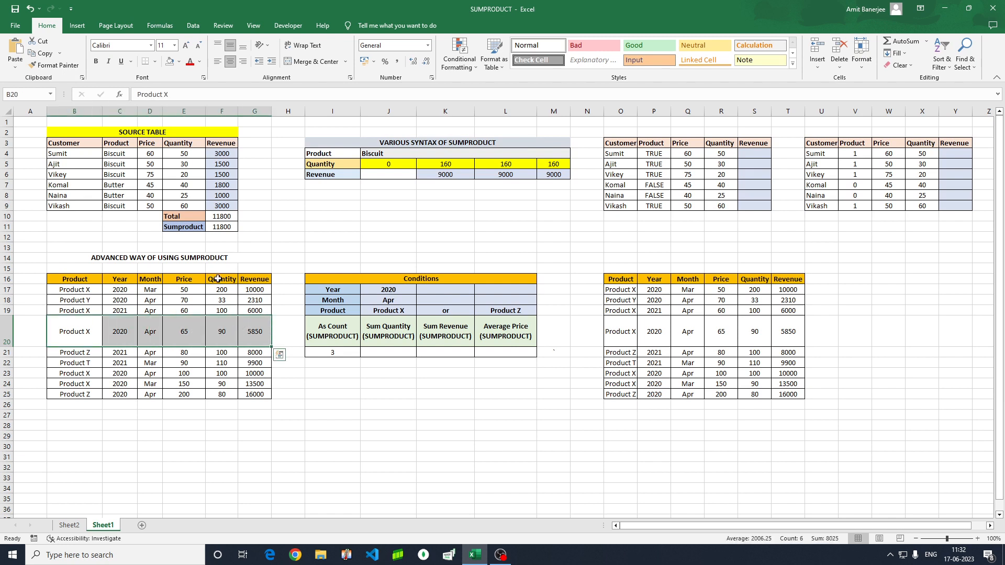
left_click(179, 61)
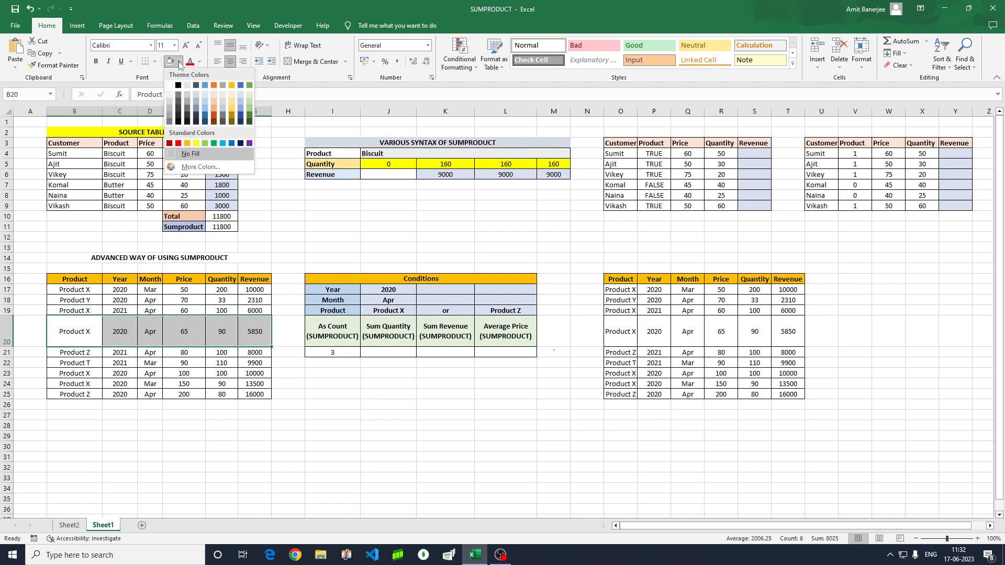
left_click(196, 142)
- Check rows 21 to 23 against the conditions and fill the matching Product X row B23:G23 with yellow
left_click(89, 354)
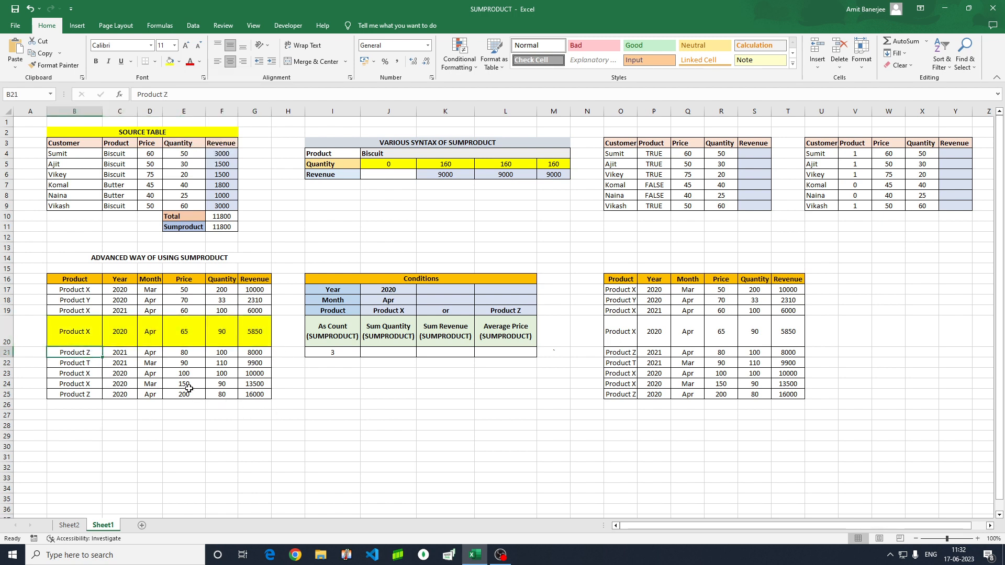
left_click(129, 353)
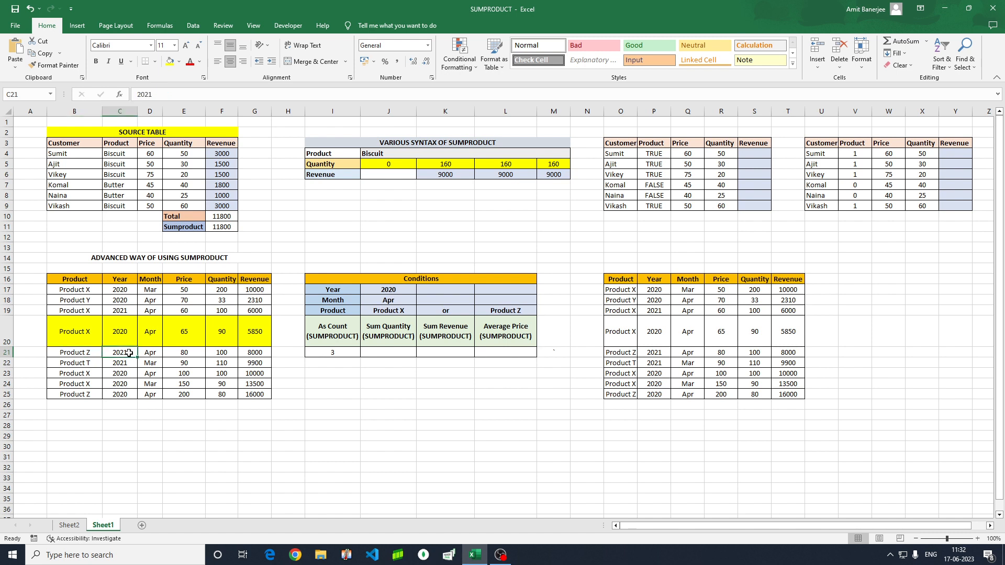
left_click(90, 364)
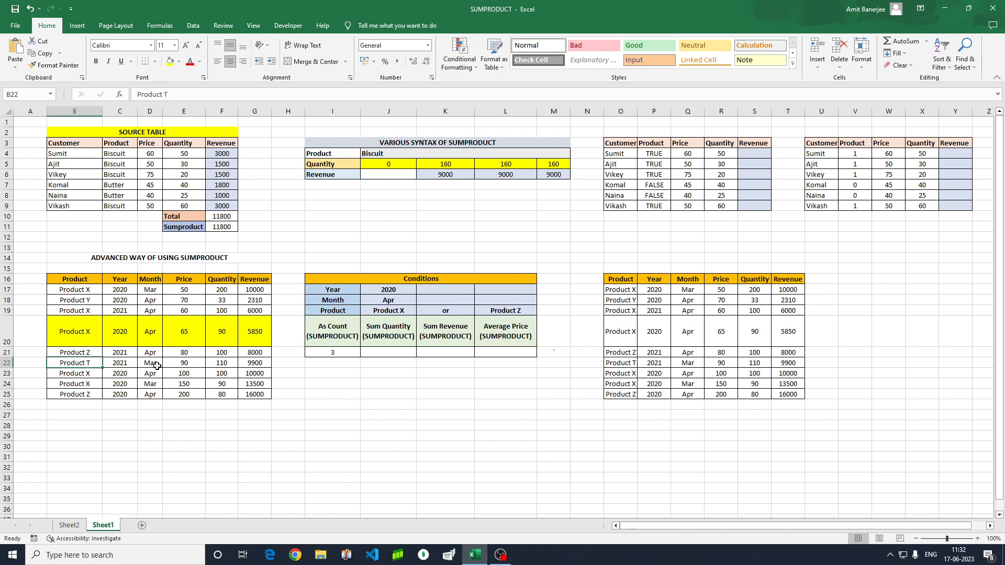
left_click(89, 376)
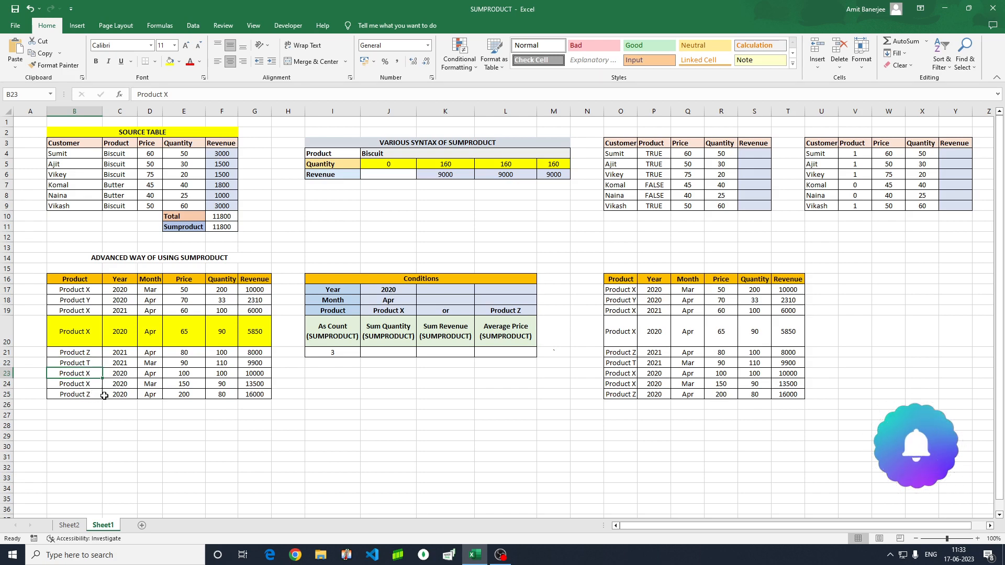
left_click(125, 374)
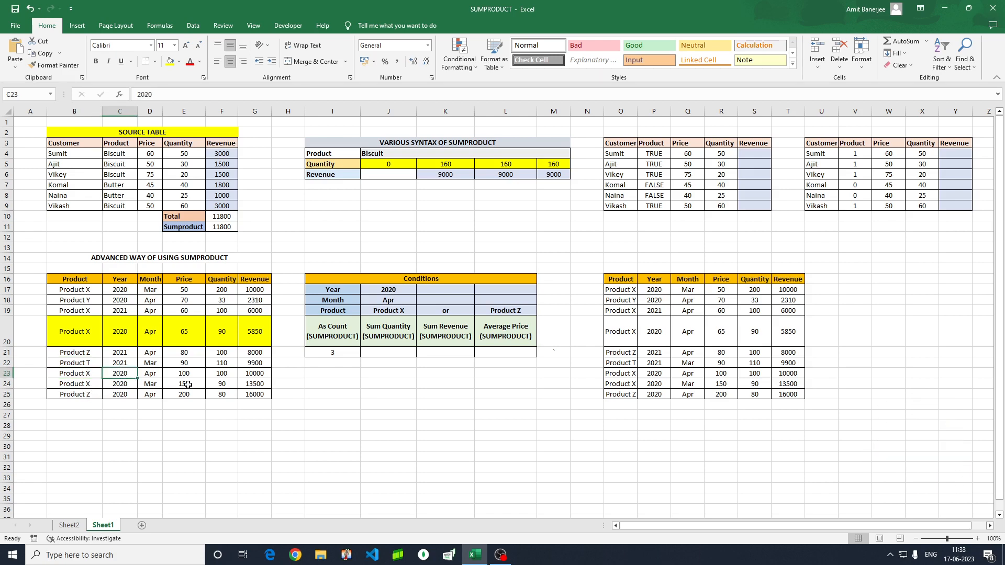
left_click(152, 377)
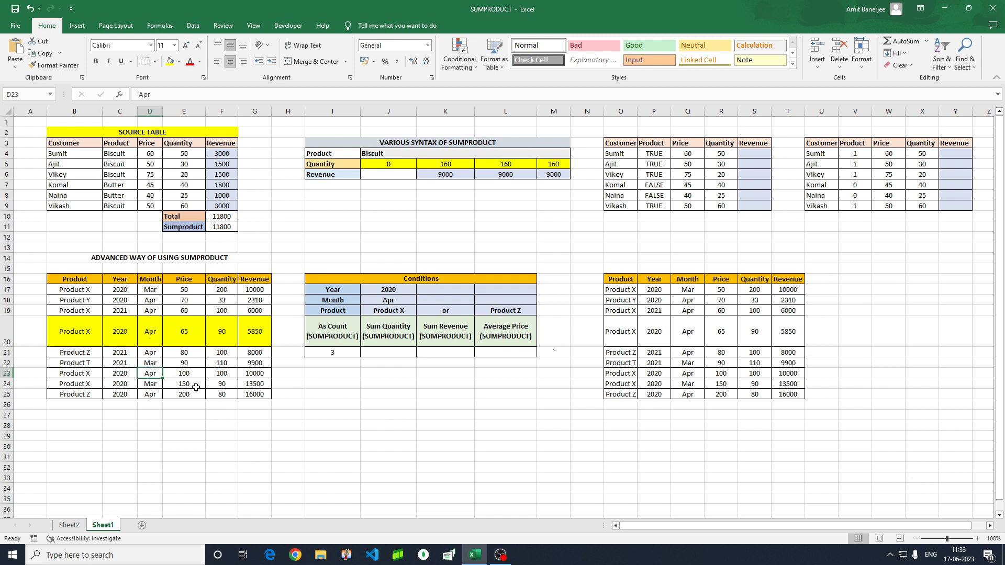
left_click(100, 375)
left_click_drag(101, 373, 259, 374)
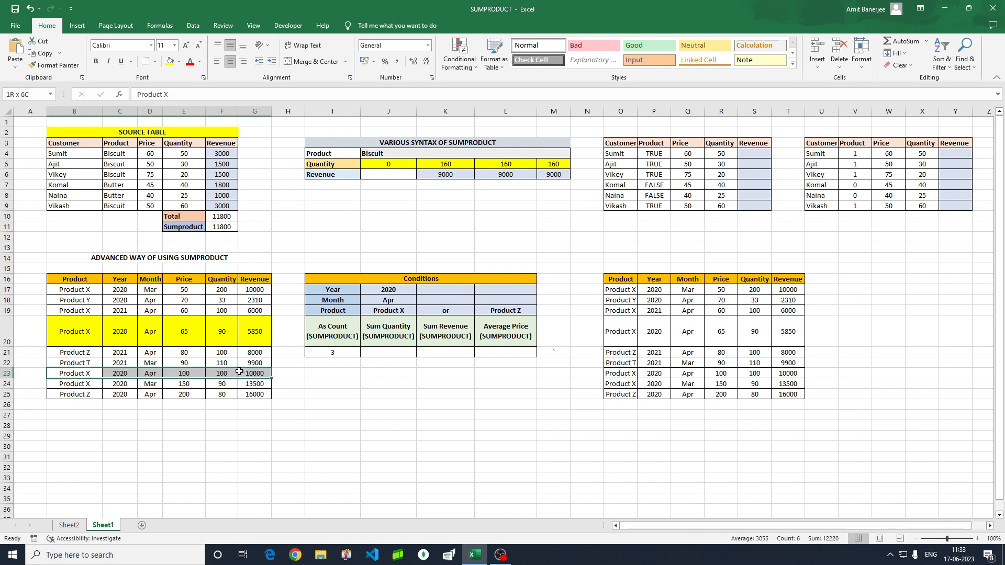
left_click(169, 61)
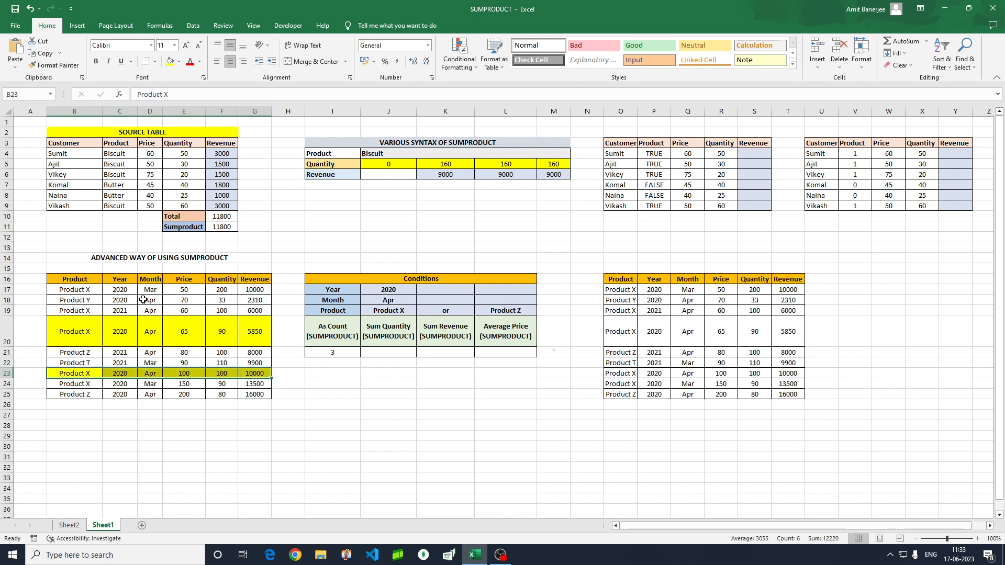
- Check the Product Z row 25 against the conditions and fill B25:G25 with yellow
left_click(81, 396)
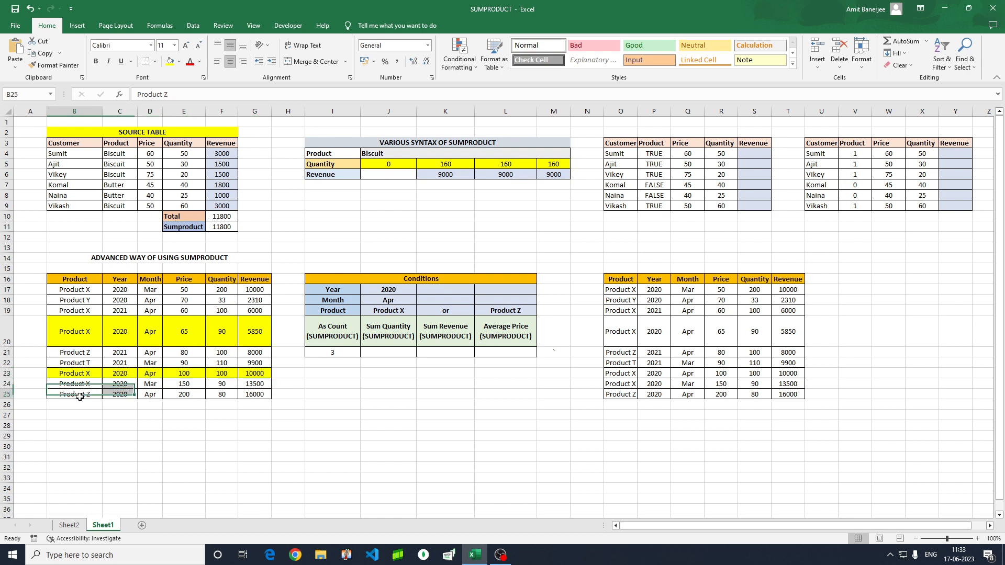
left_click(116, 395)
key("Right")
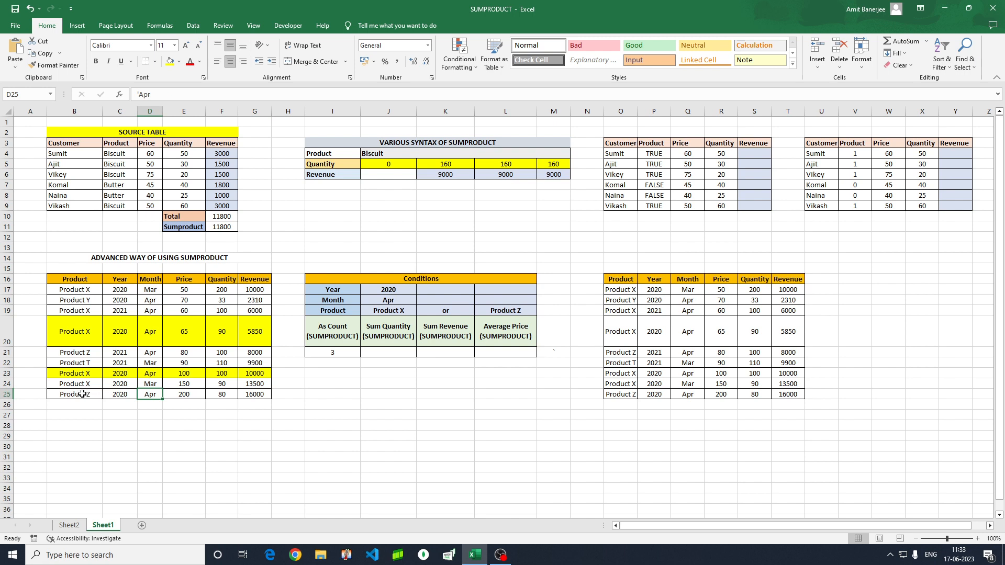
left_click_drag(84, 394, 241, 393)
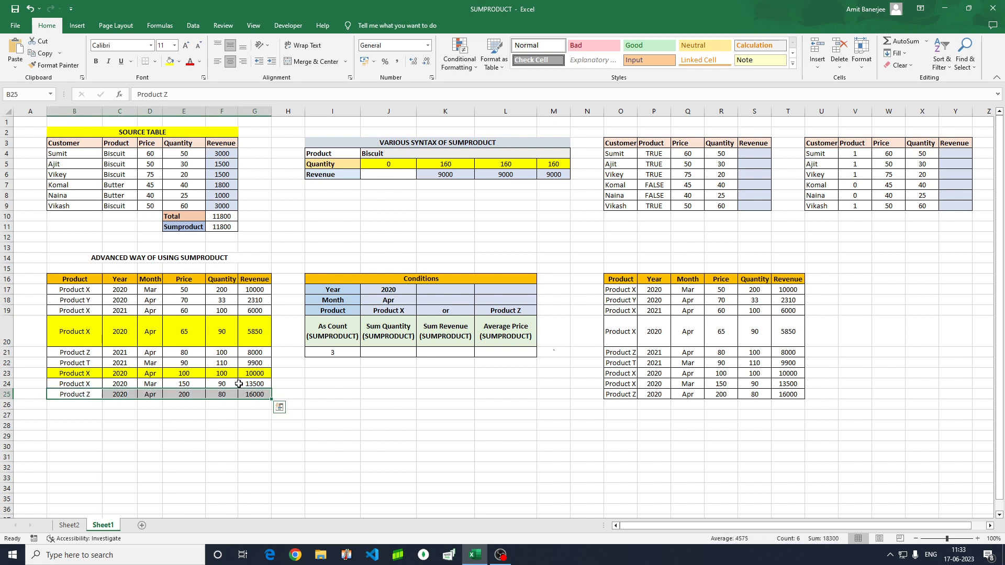
left_click(170, 61)
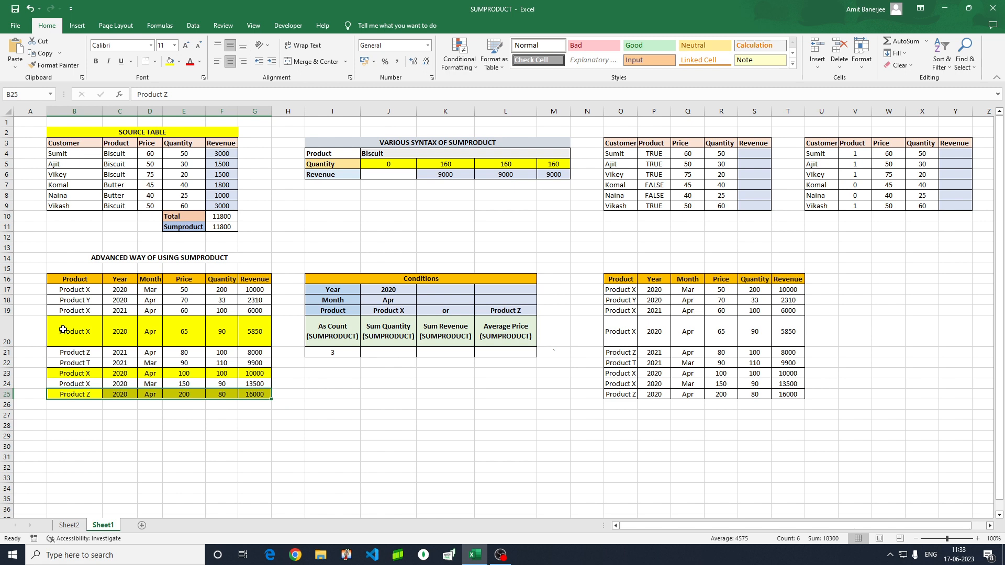
- Review the yellow rows 20, 23 and 25 against the conditions in J17:L19 and the count in I21, ending on quantity cell J21
left_click_drag(62, 329, 247, 327)
left_click_drag(61, 374, 264, 373)
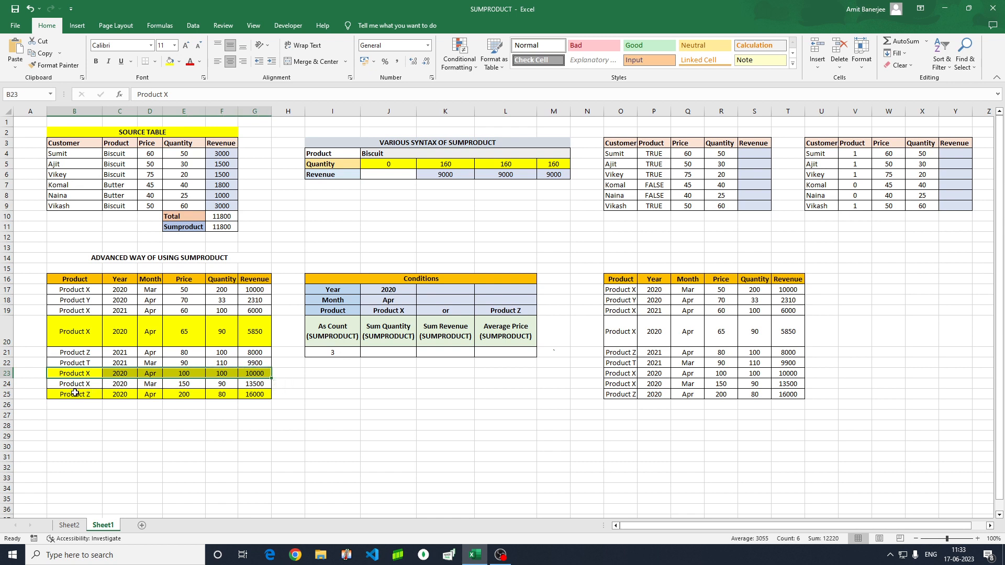
left_click_drag(89, 392, 244, 392)
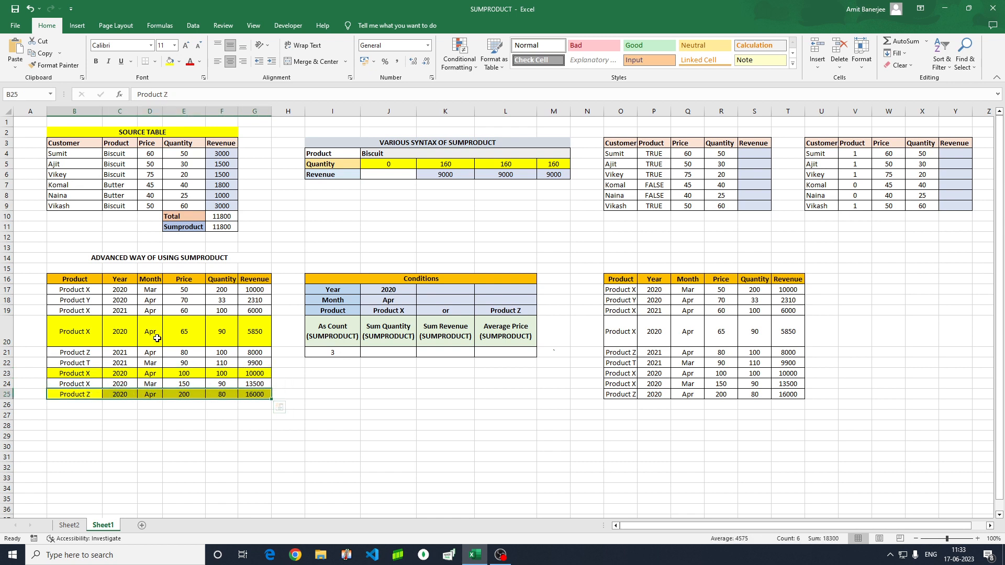
left_click_drag(79, 331, 222, 332)
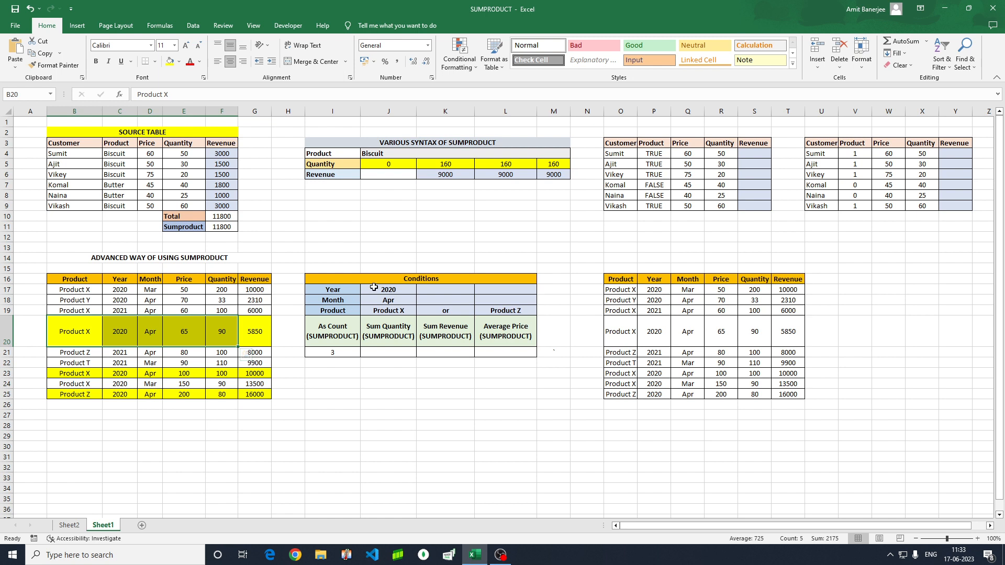
left_click_drag(372, 289, 476, 310)
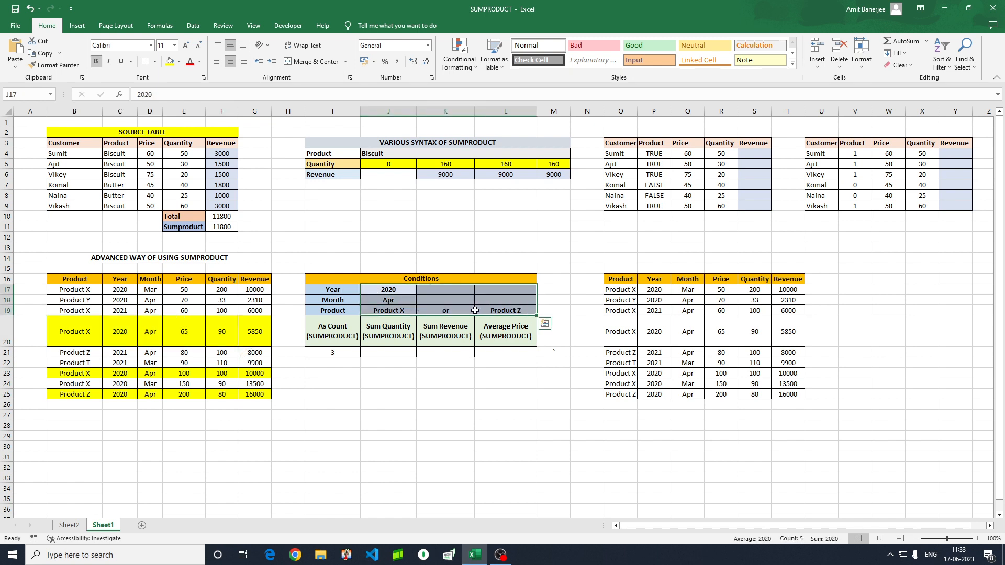
left_click(432, 393)
left_click(339, 356)
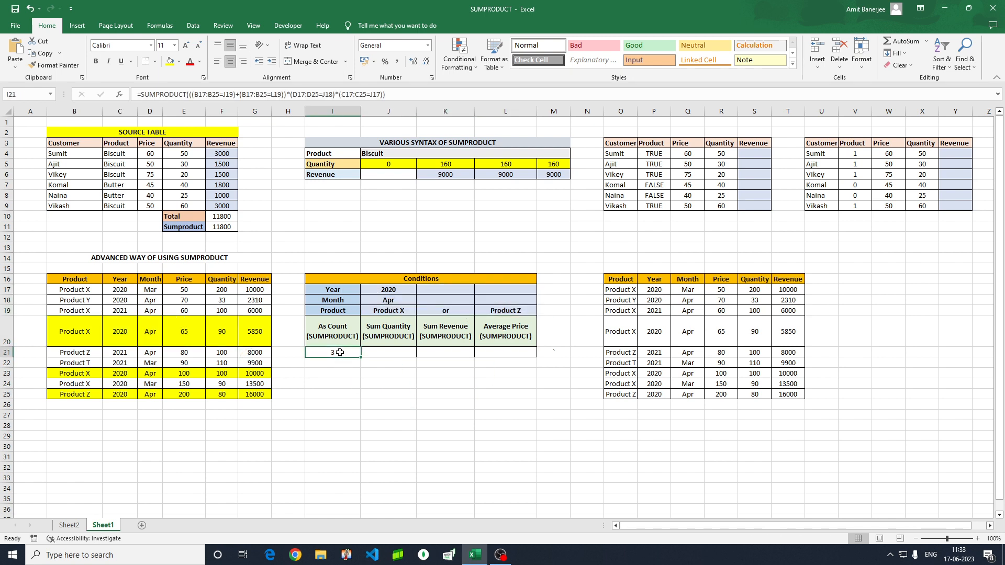
left_click(391, 354)
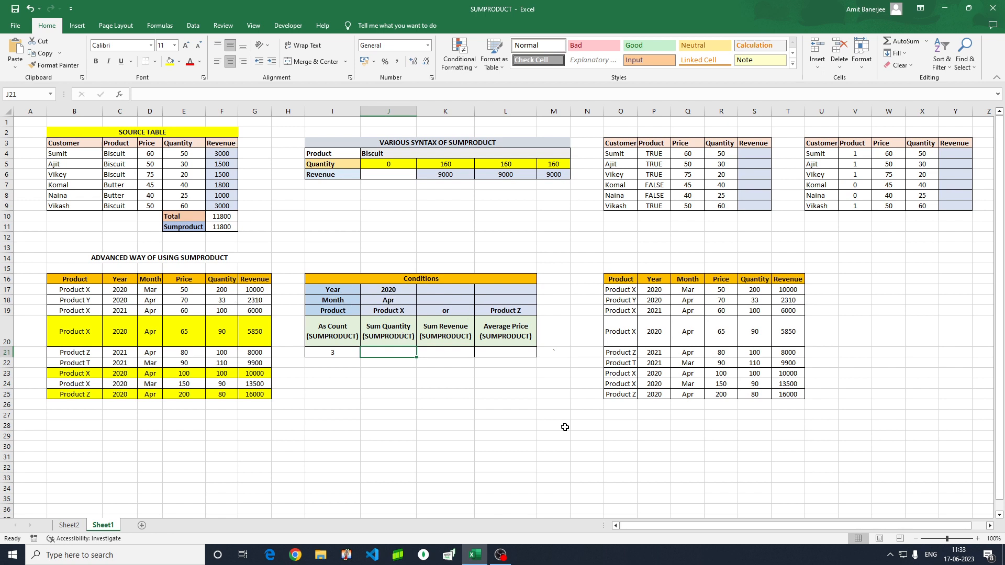
- Start a SUMPRODUCT formula in J21 with the first product condition, =SUMPRODUCT(((B17:B25=J19)
type("=")
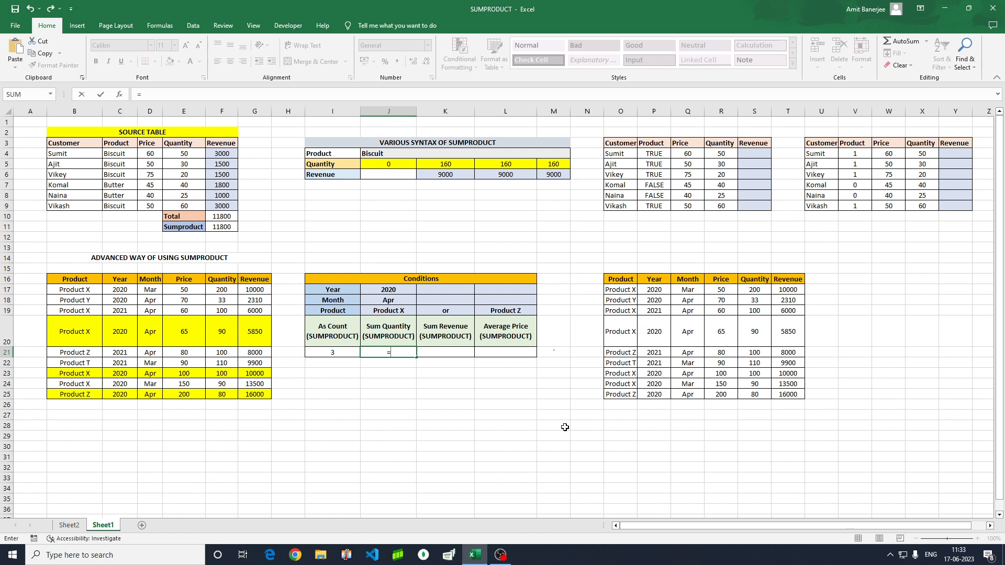
type("s")
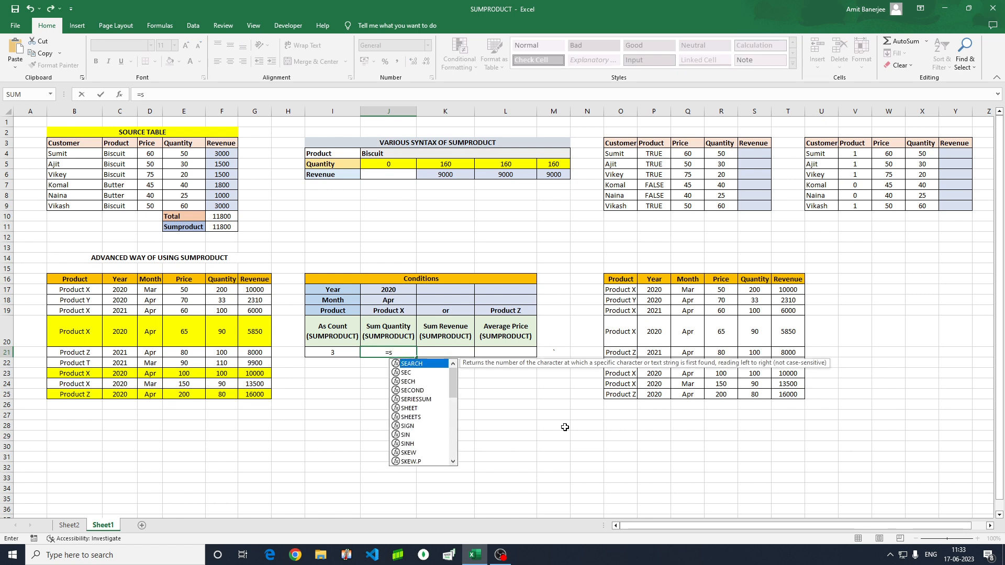
type("ump")
key("Tab")
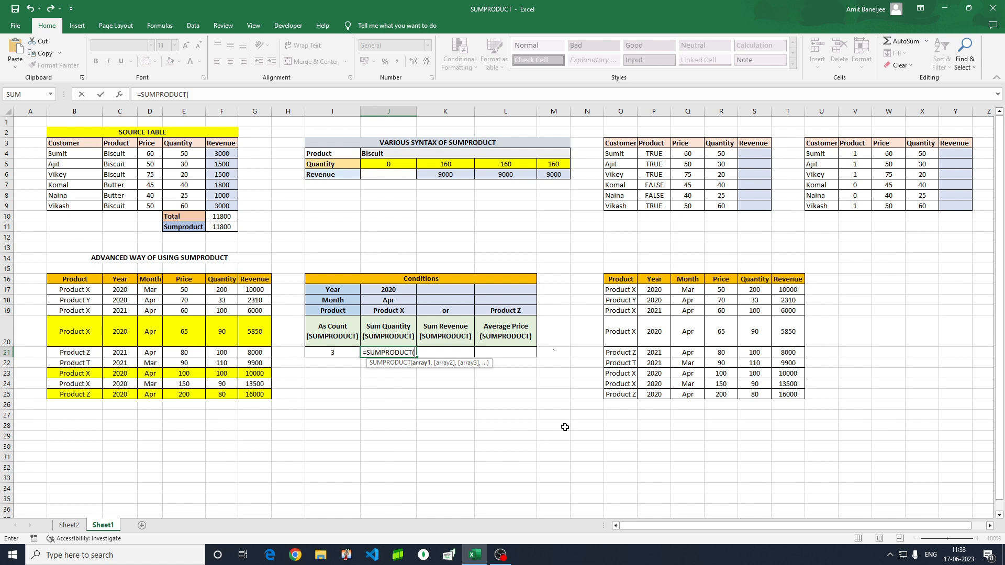
type("((")
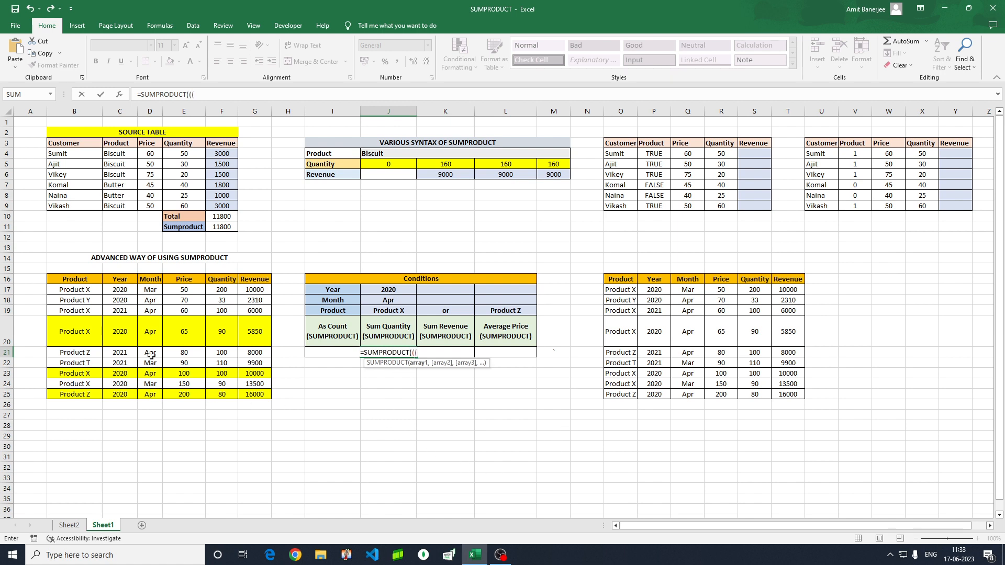
left_click_drag(88, 291, 82, 396)
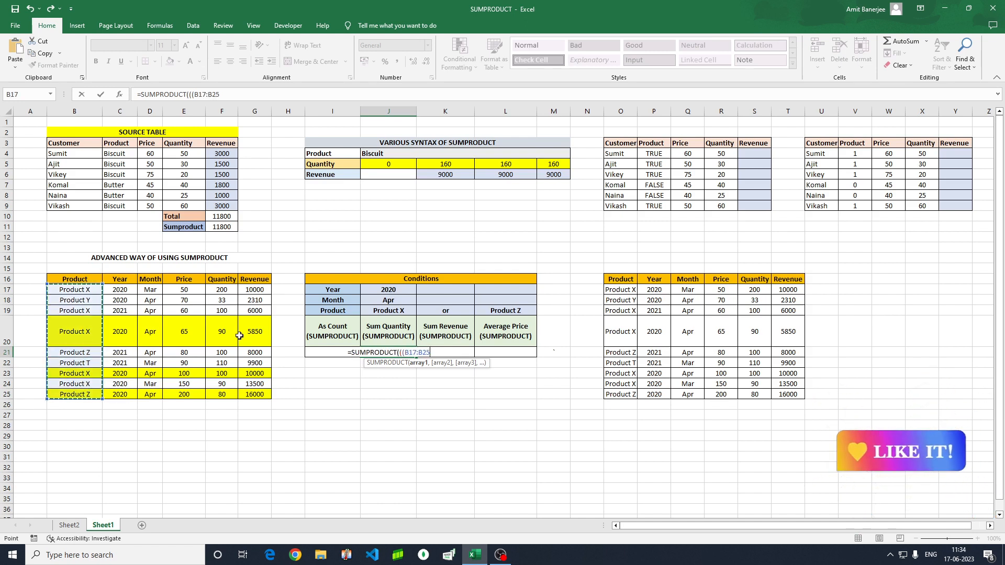
type("=")
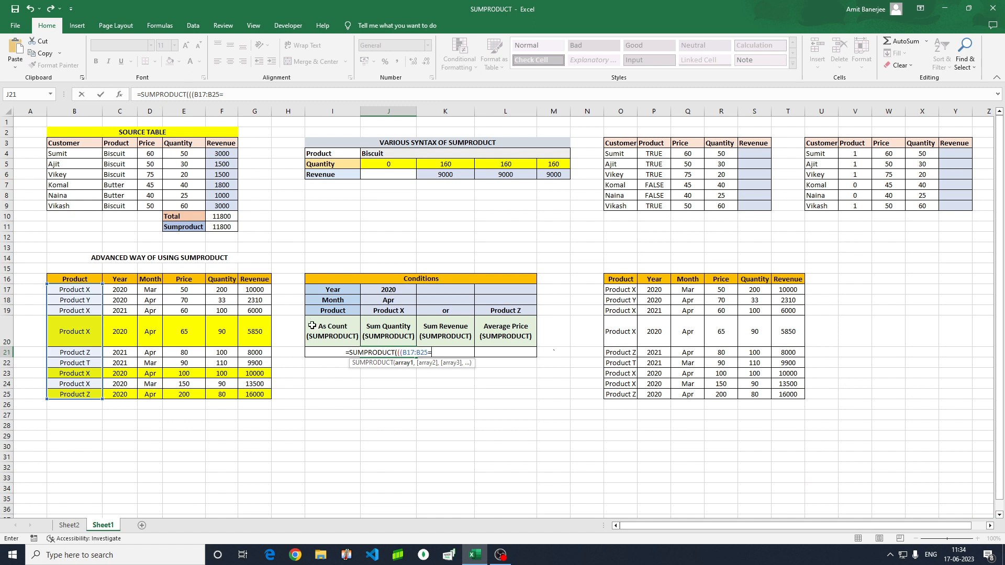
left_click(395, 312)
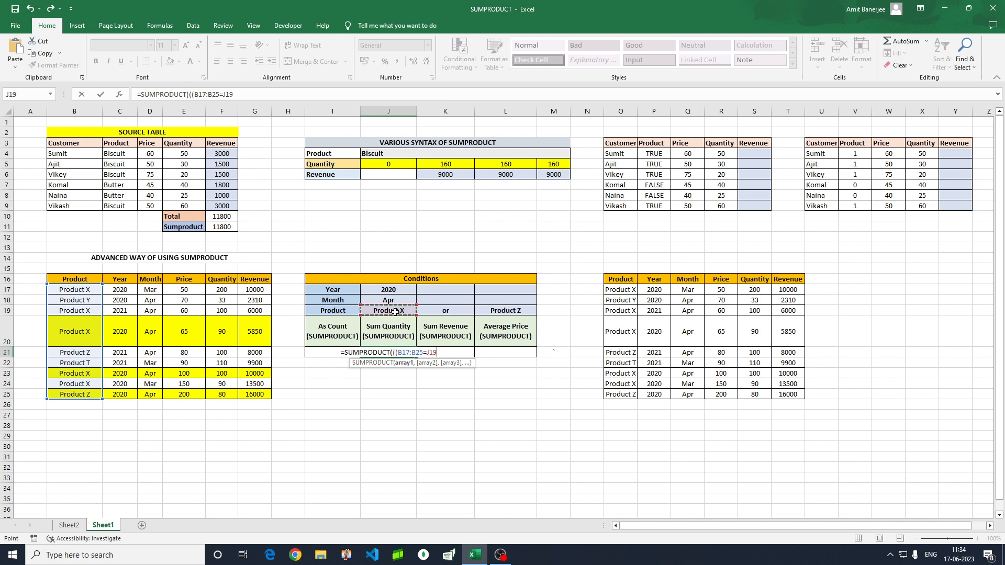
type(")")
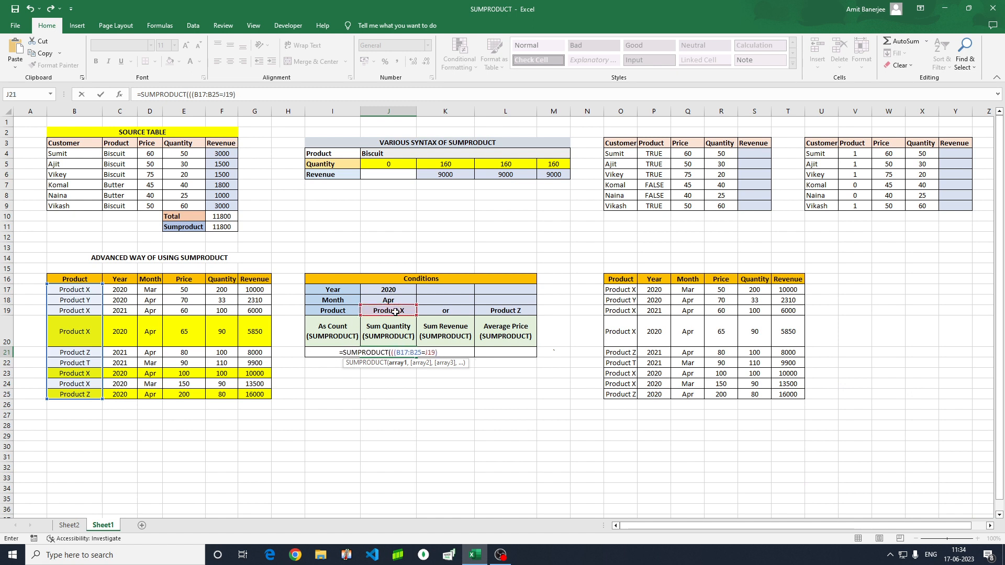
- Add the alternative product condition +(B17:B25=L19) to the J21 formula and close the product OR group
type("+")
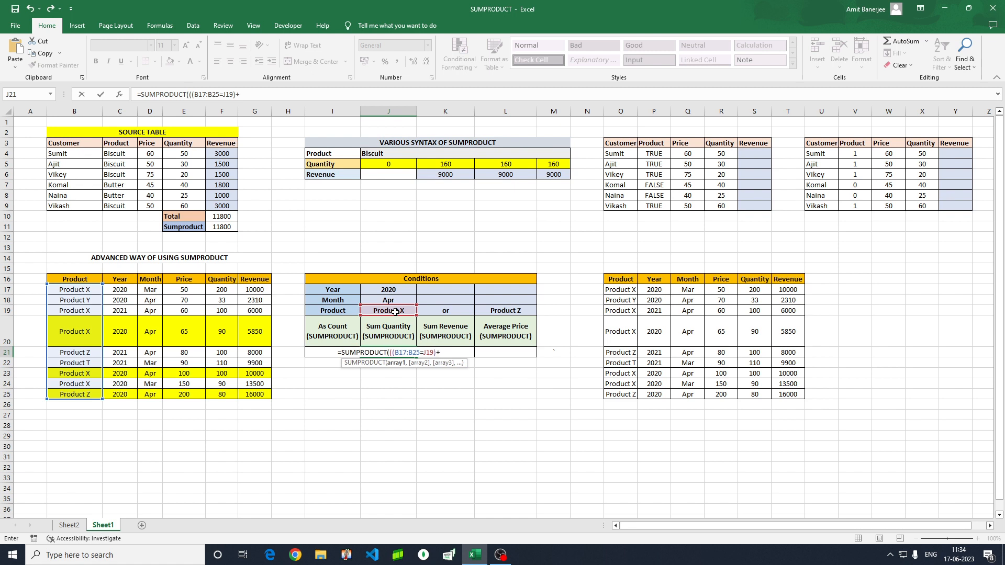
type("(")
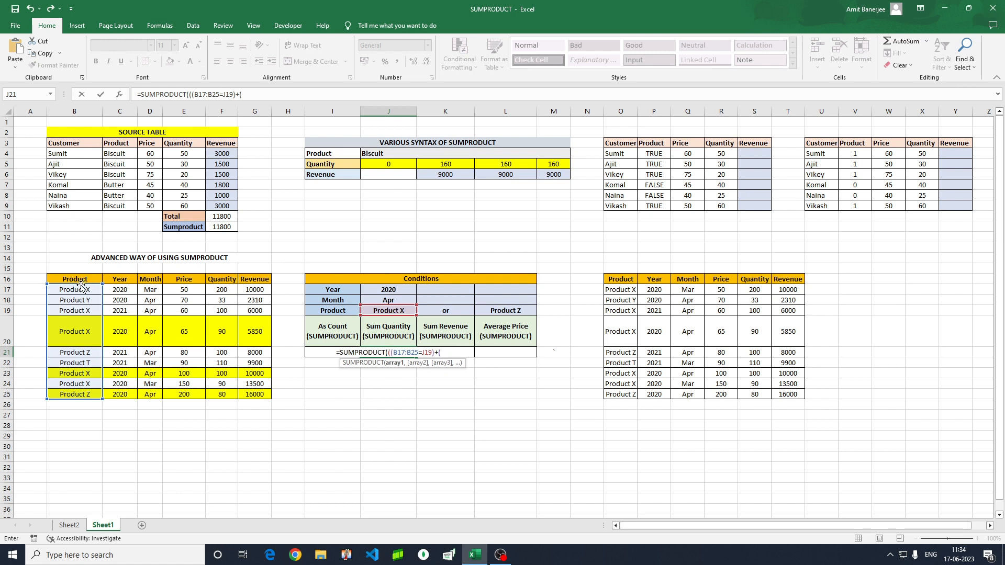
left_click_drag(80, 289, 78, 394)
type("=")
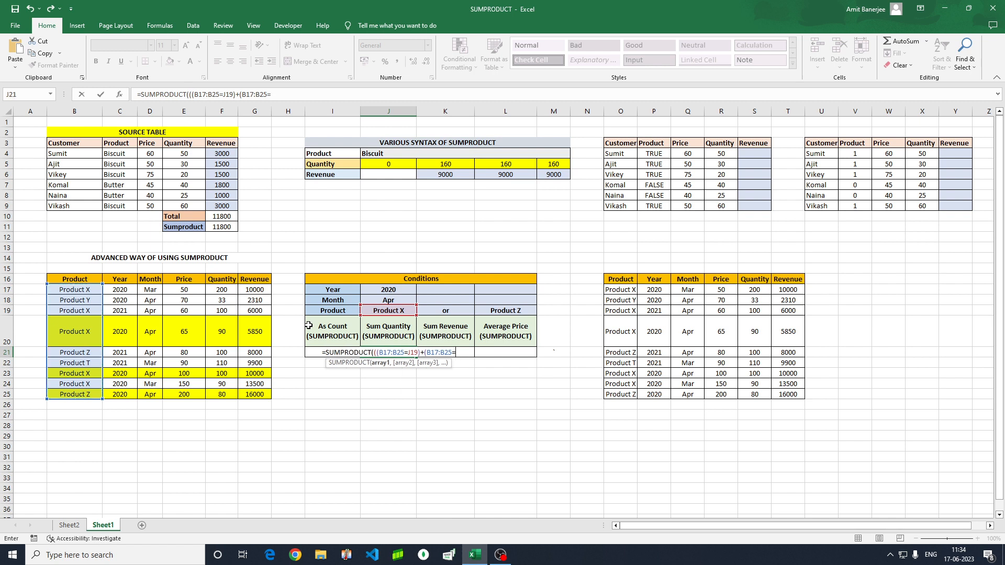
left_click(494, 312)
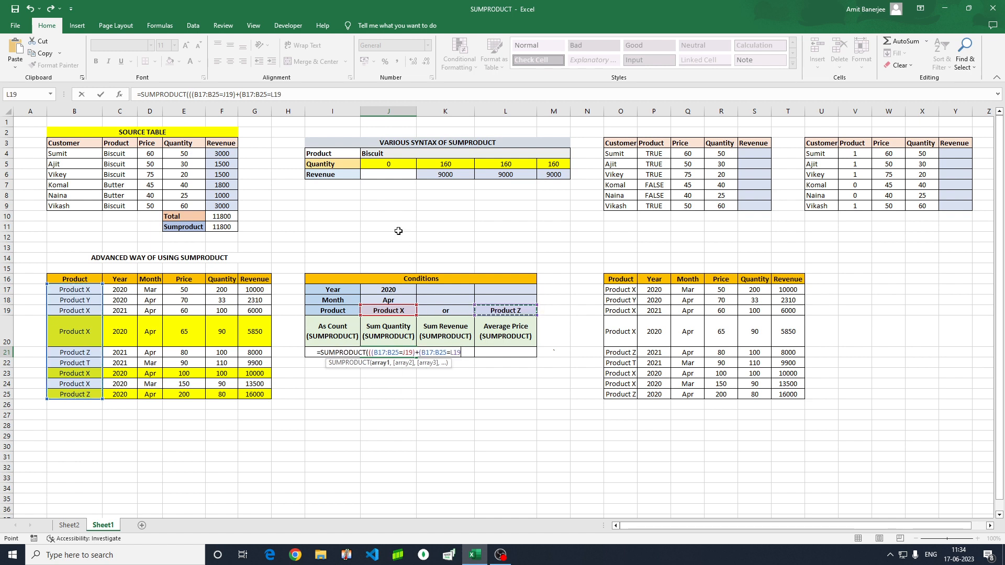
type("))")
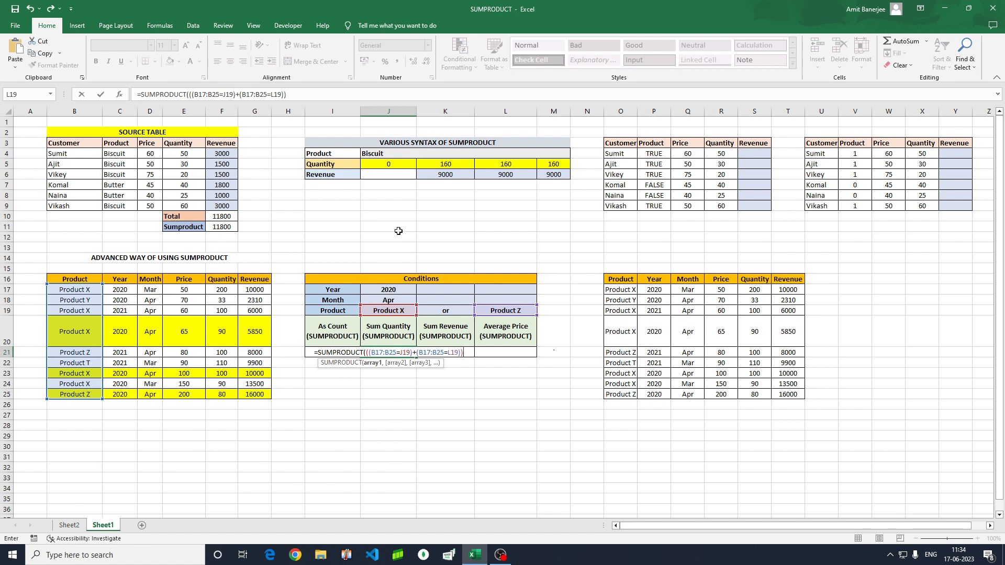
- Multiply the product conditions in the J21 formula by the month condition (D17:D25=J18)
type("*")
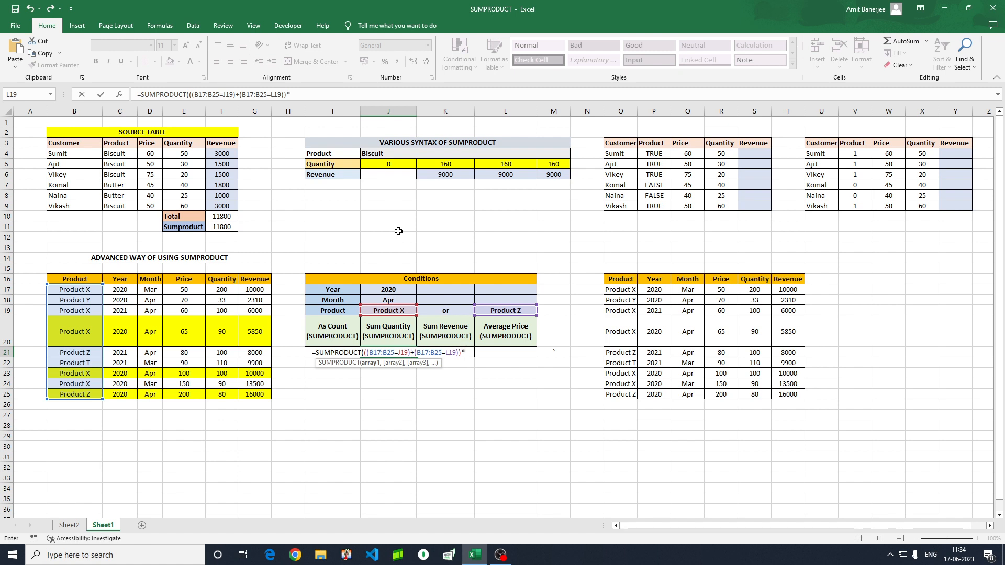
type("(")
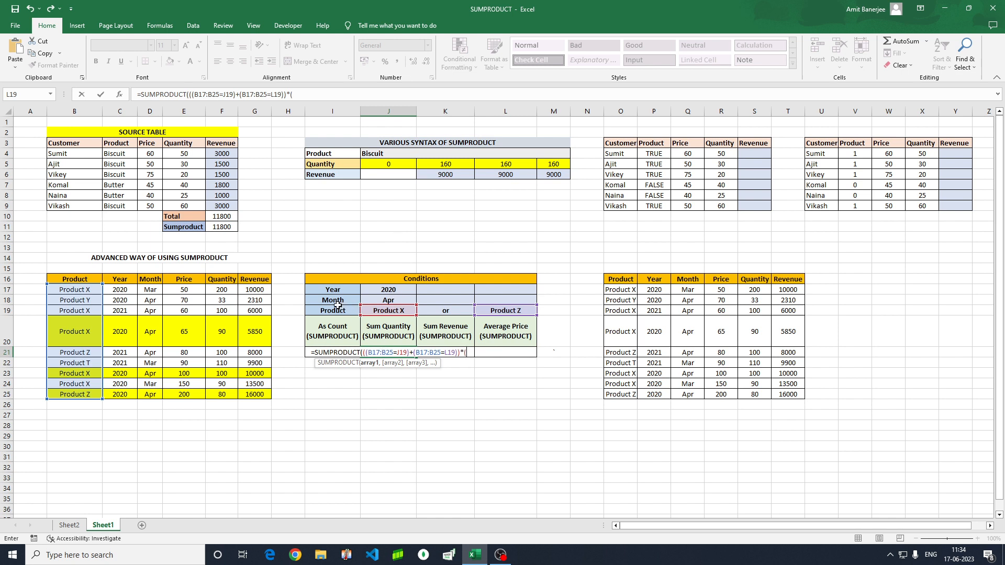
left_click_drag(149, 290, 151, 391)
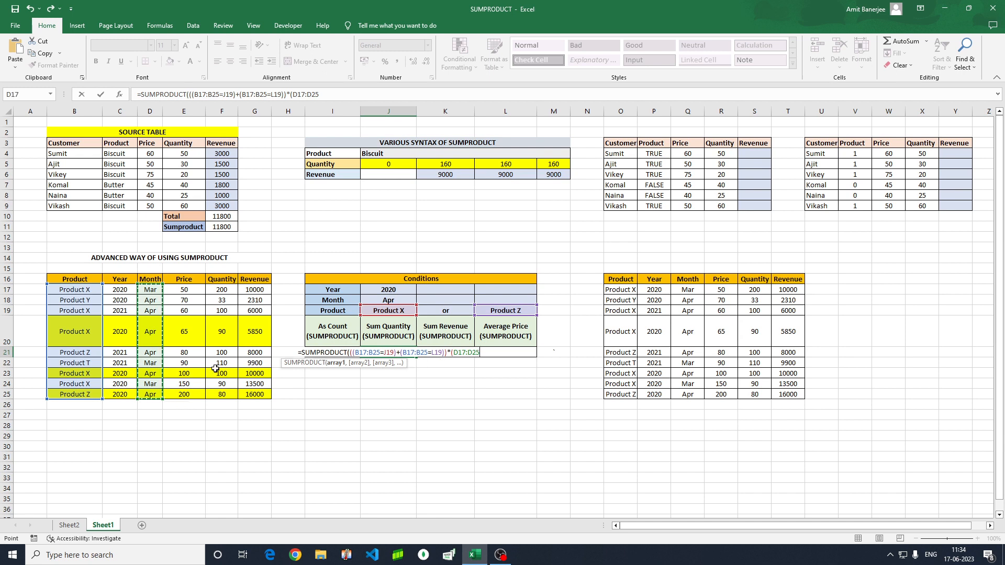
type("=")
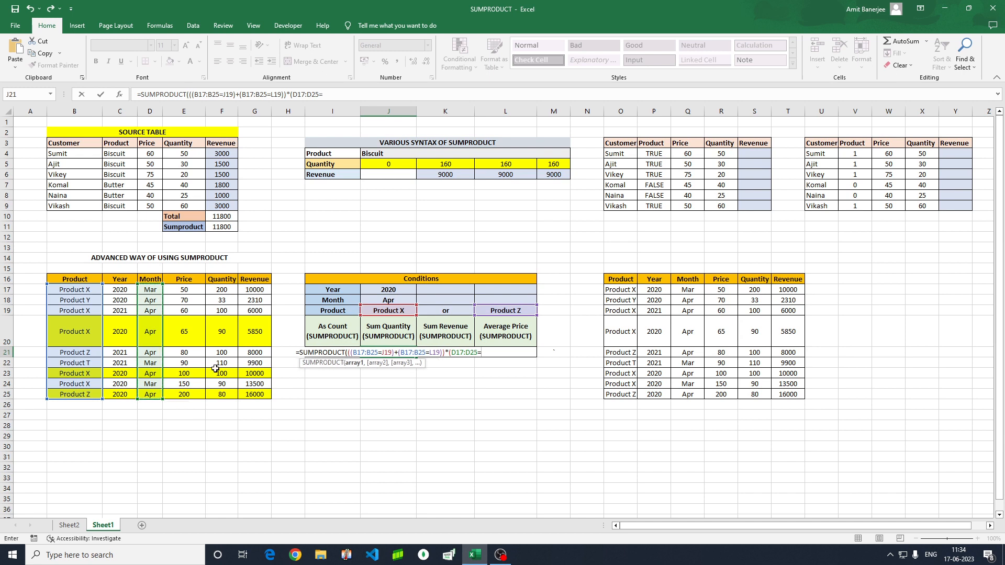
left_click(385, 299)
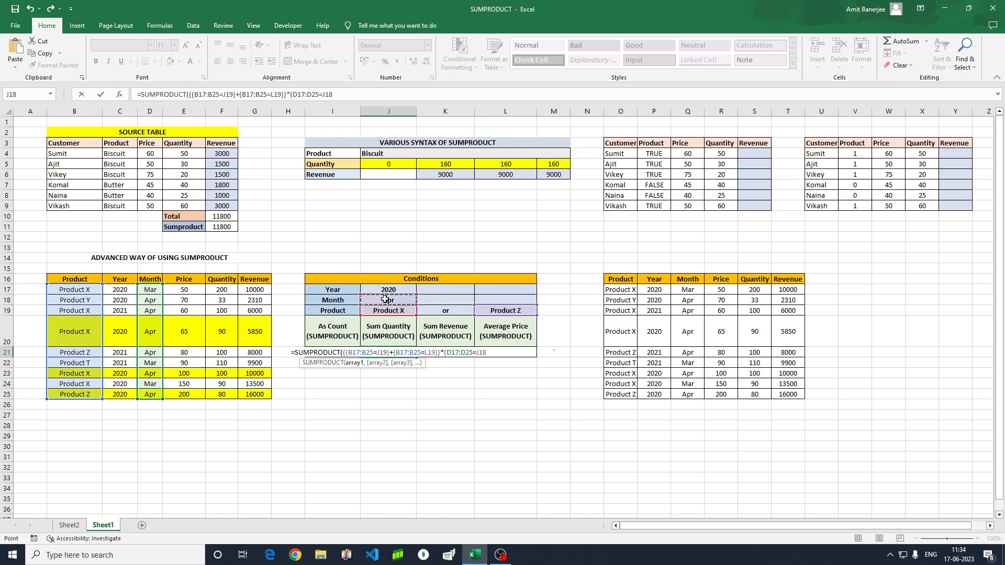
type(")")
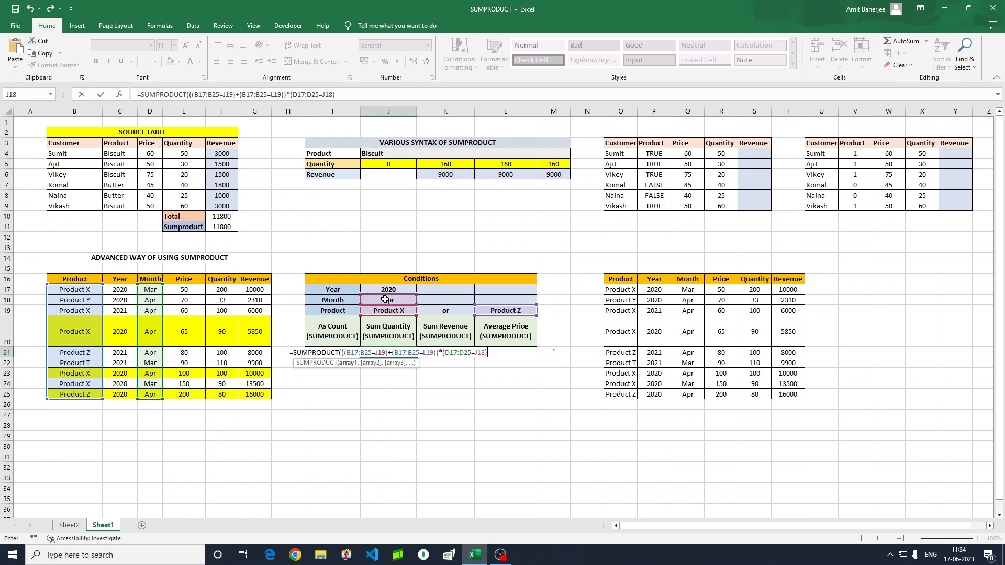
- Multiply the J21 formula by the year condition (C17:C25=J17)
type("*")
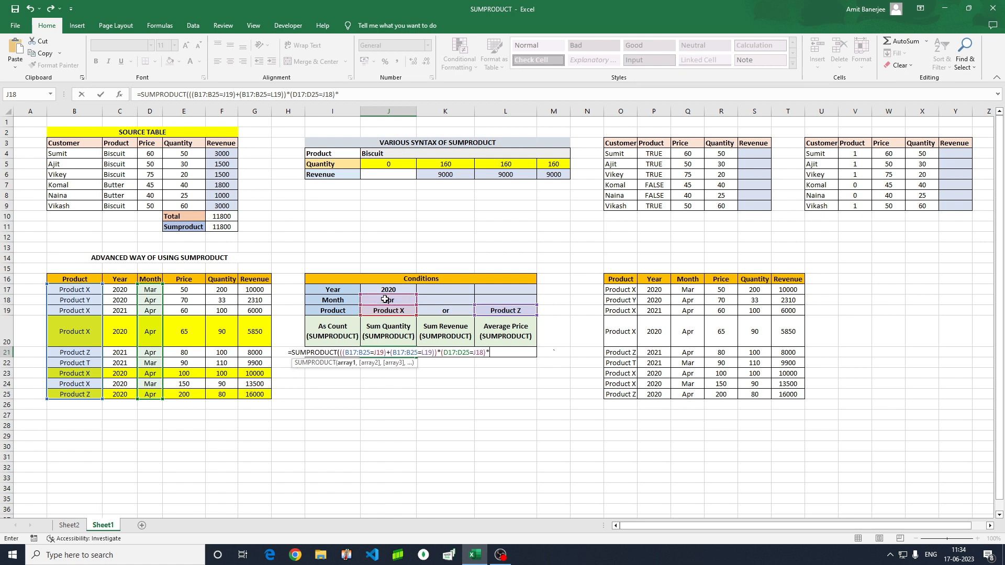
type("(")
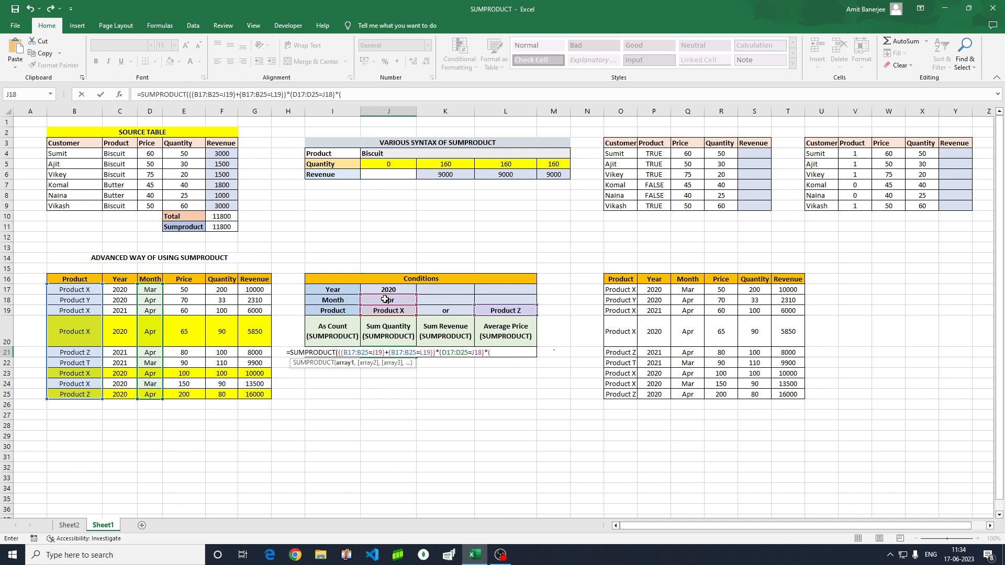
left_click_drag(122, 289, 122, 394)
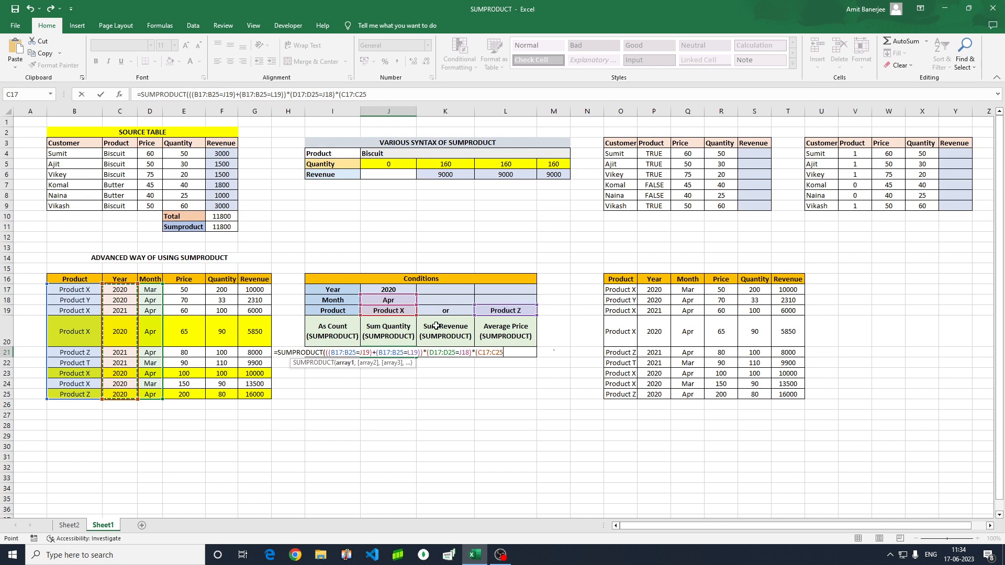
type("=")
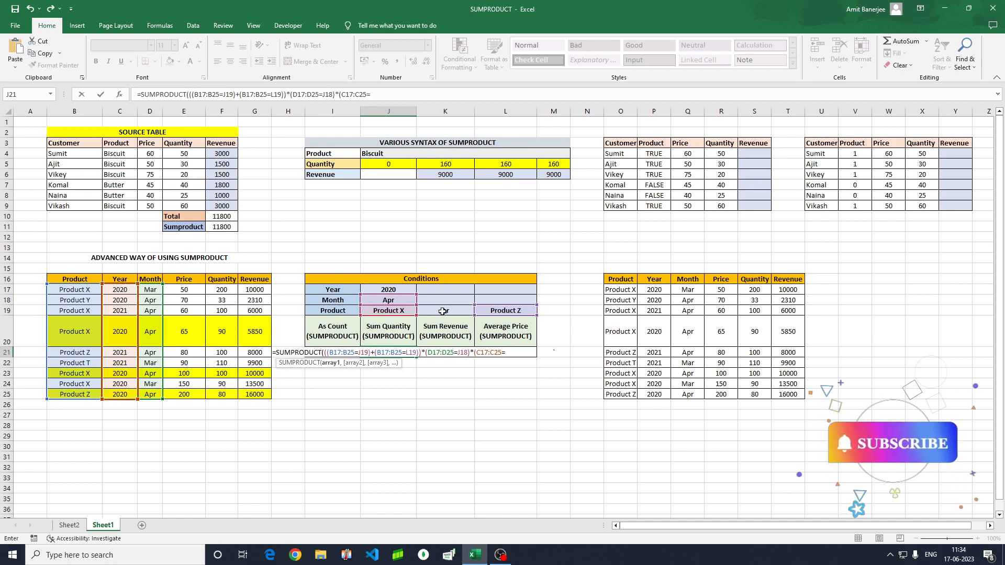
left_click(388, 290)
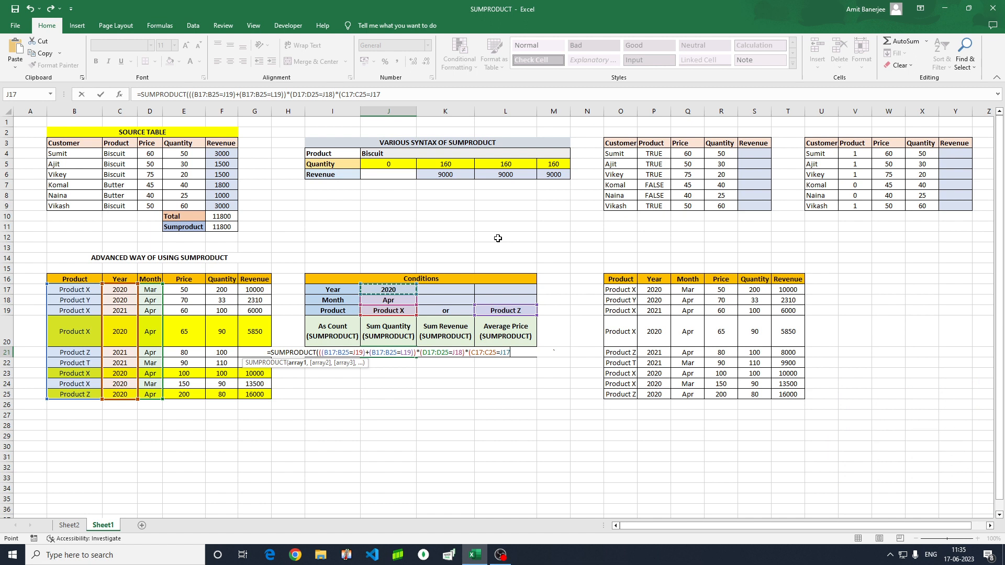
type(")")
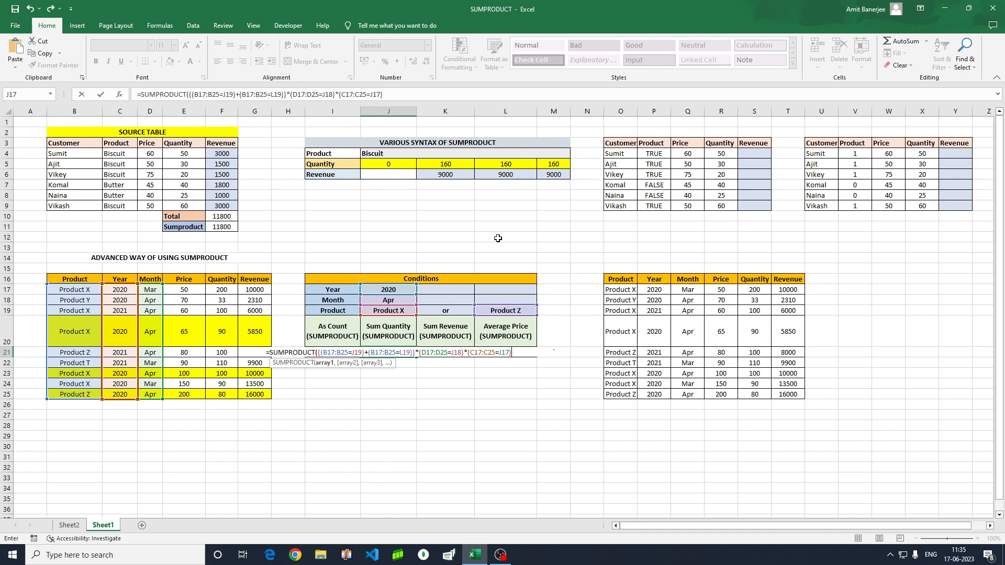
- Multiply the J21 formula by the quantity range F17:F25, close the SUMPRODUCT and enter it
type("*")
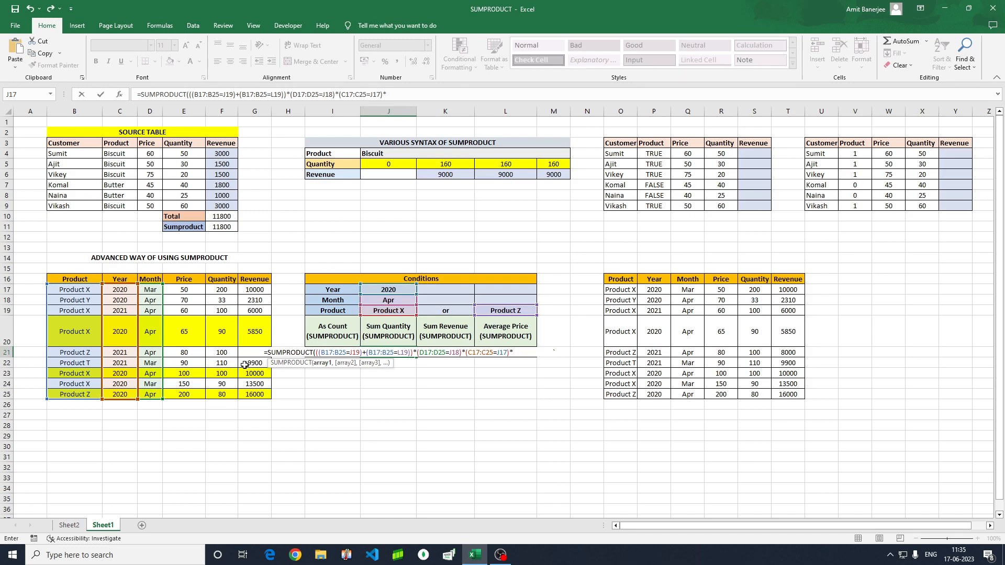
left_click_drag(218, 289, 218, 312)
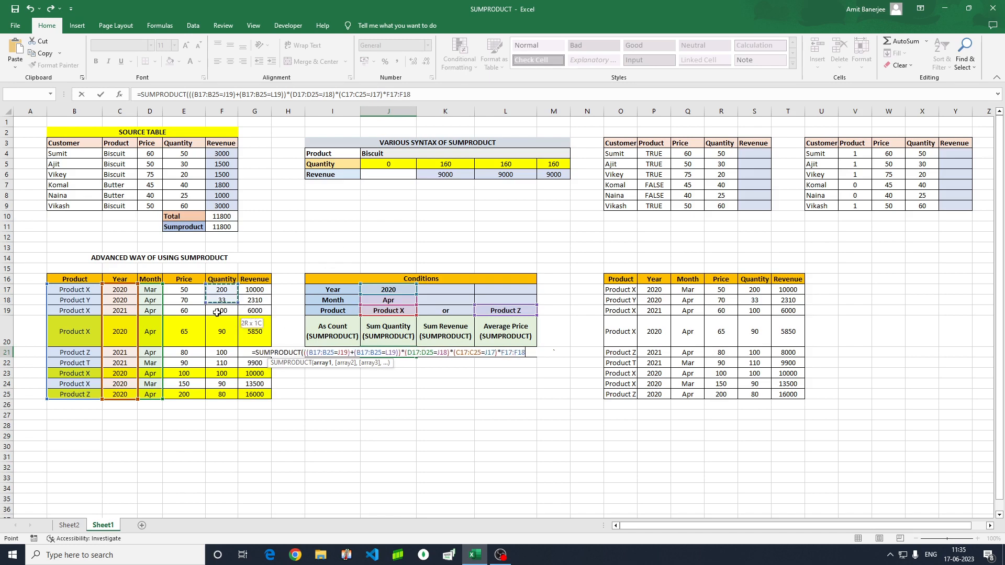
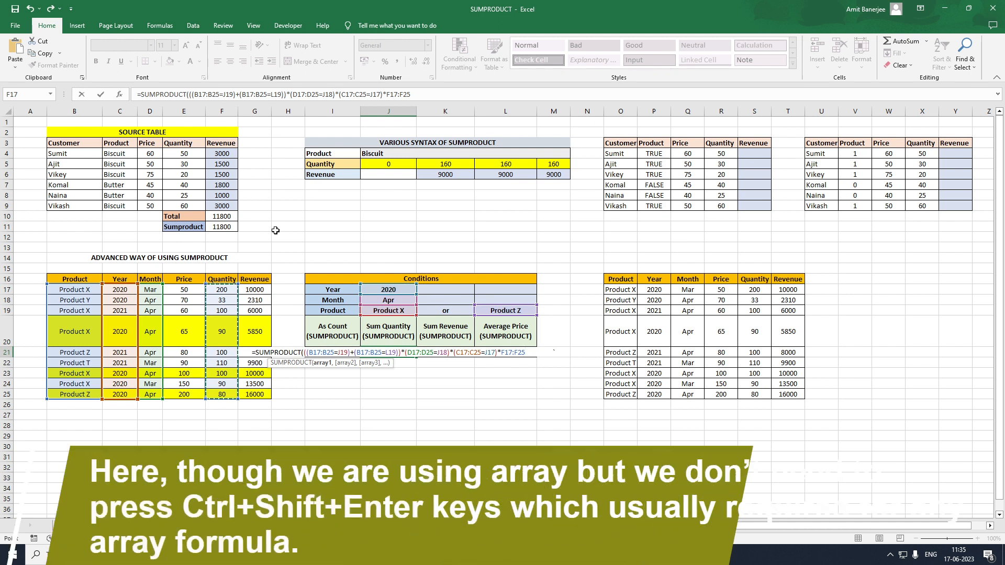
type(")")
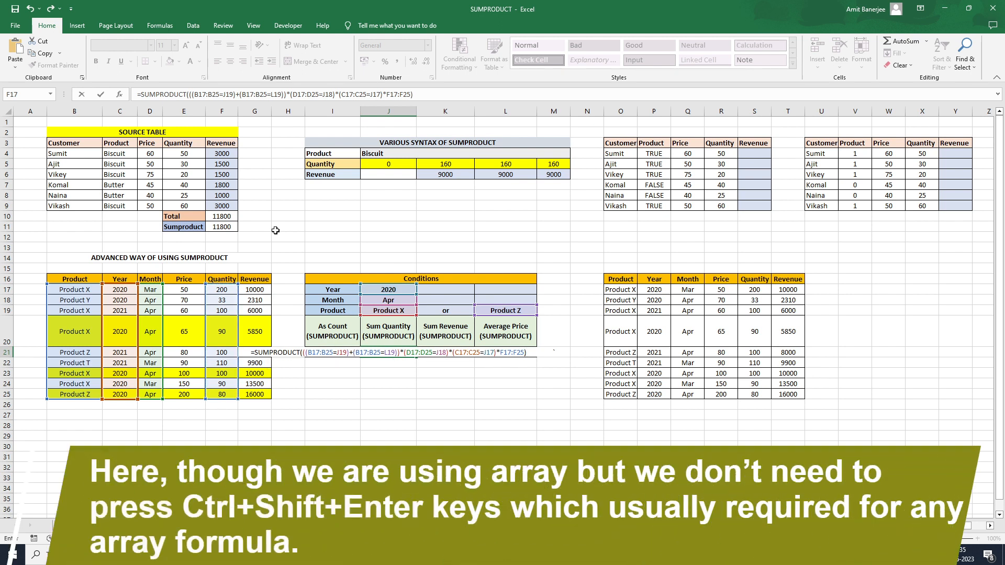
key("Return")
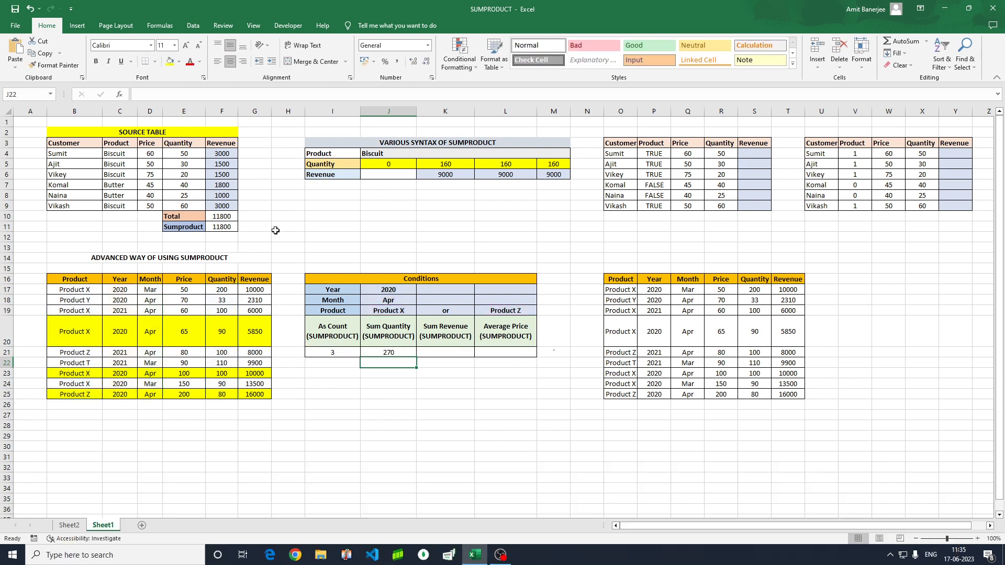
- Check the J21 quantity by summing the highlighted rows' quantities in F20, F23 and F25 and comparing with the formula
key("Up")
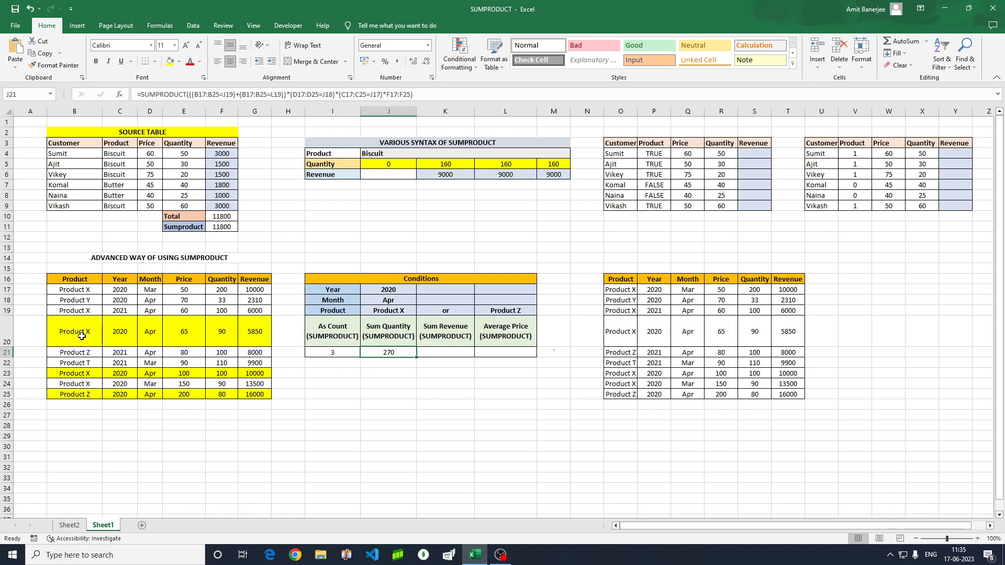
left_click_drag(82, 336, 183, 336)
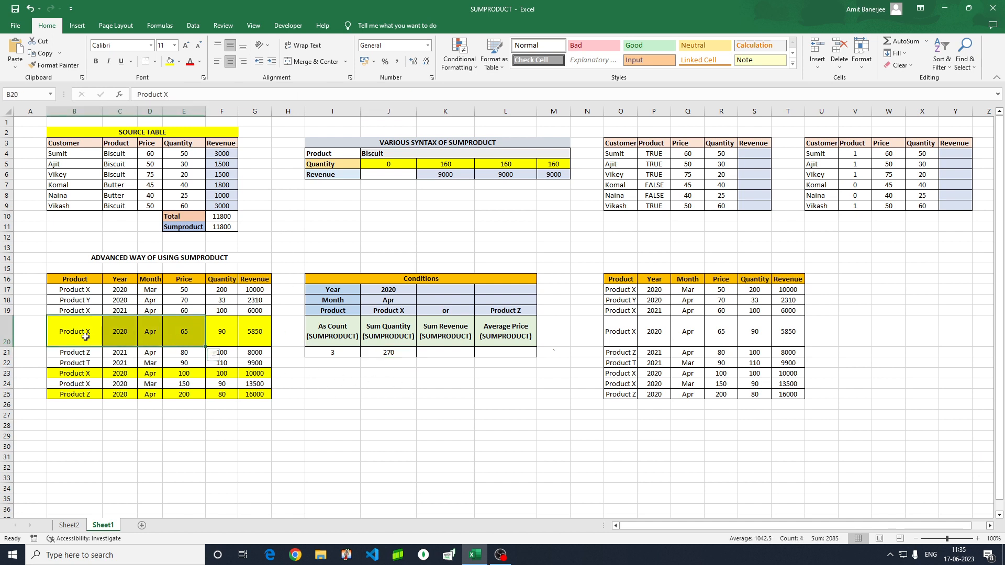
left_click(382, 352)
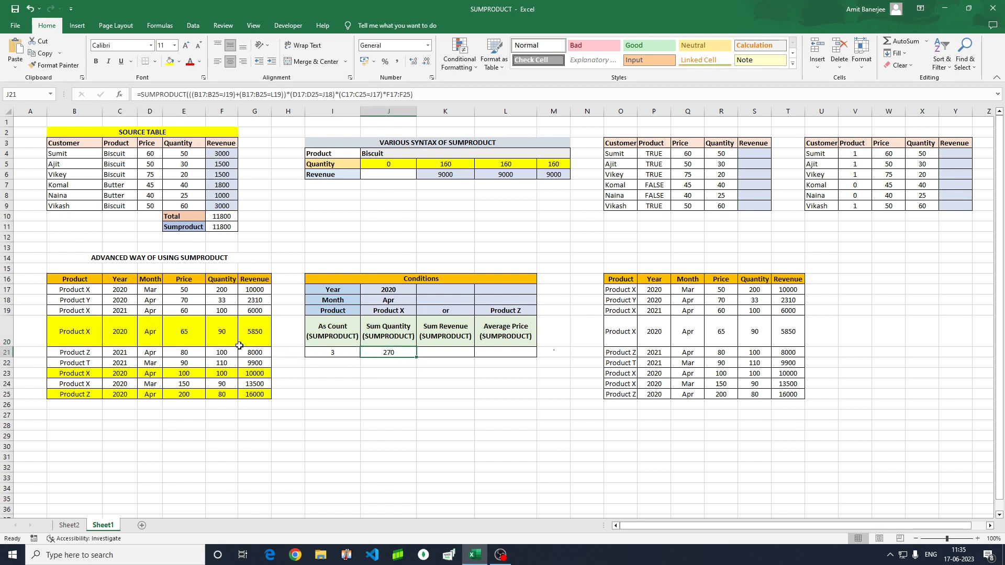
left_click(225, 338)
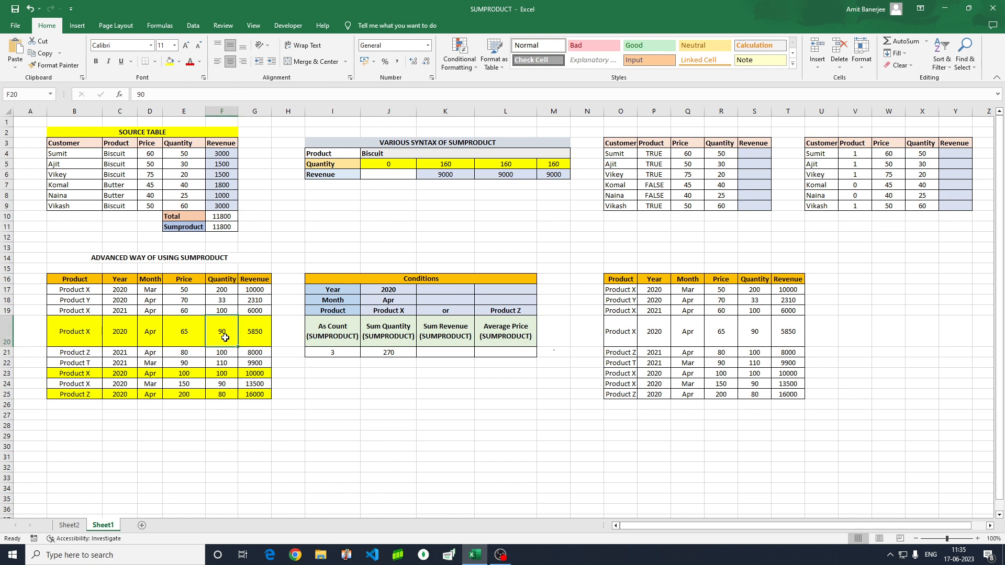
left_click(226, 375, "ctrl")
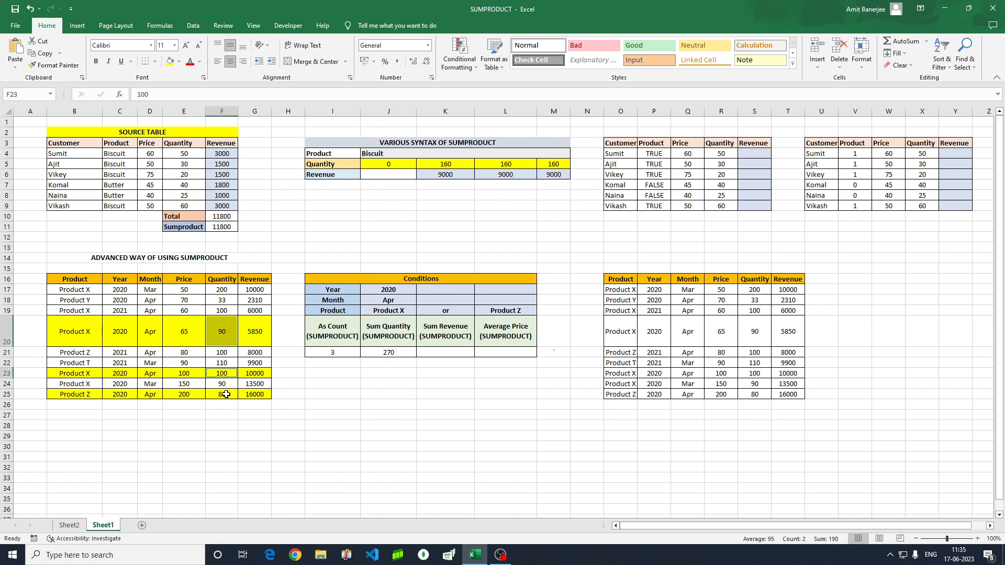
left_click(226, 394, "ctrl")
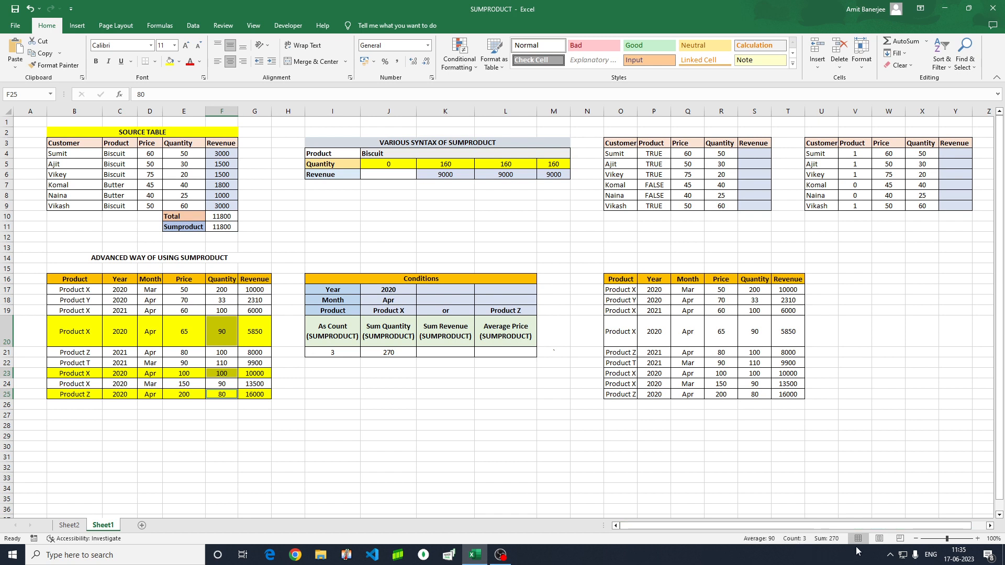
left_click_drag(838, 513, 846, 522)
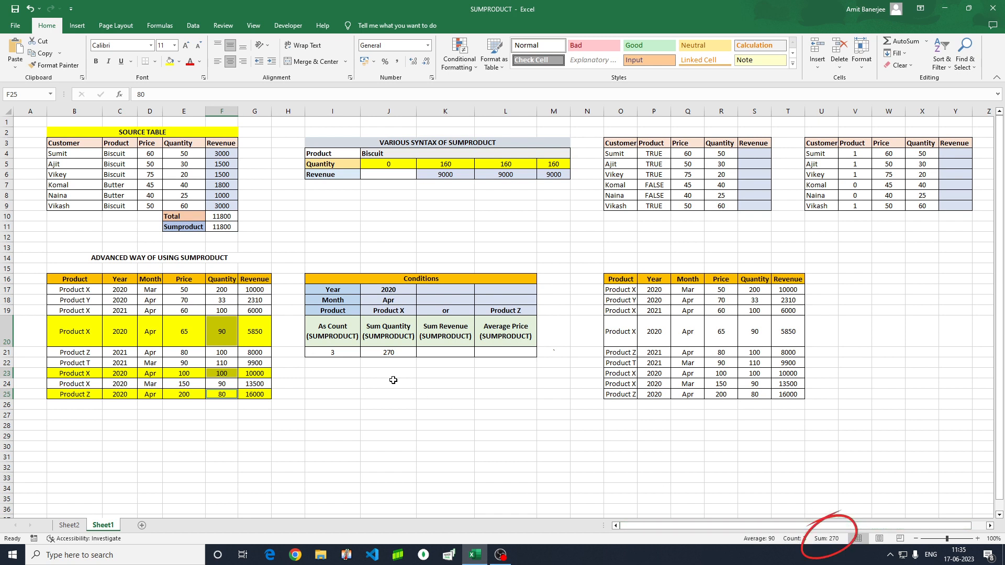
left_click(389, 354)
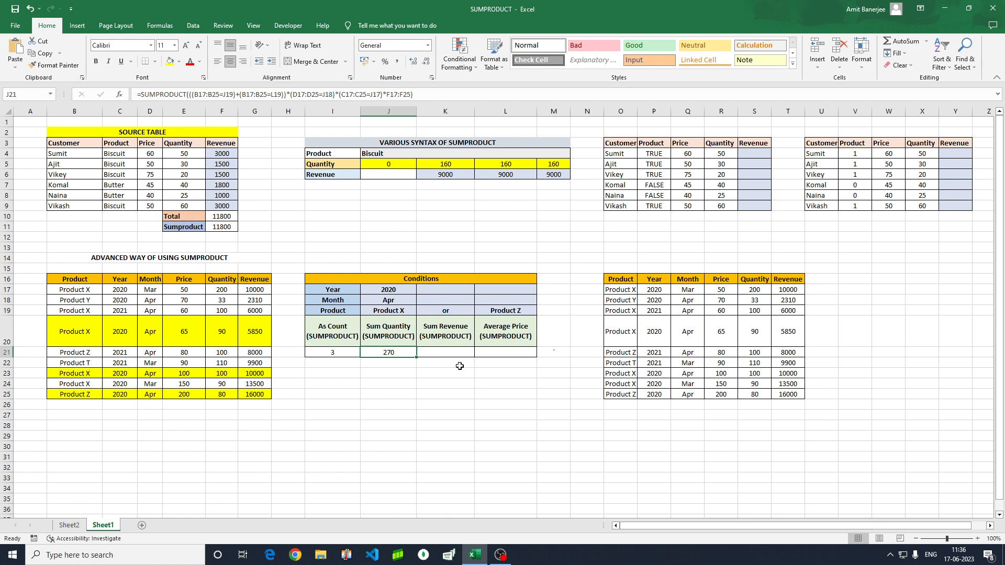
- Copy the full formula text of the Sum Quantity cell J21 into the Sum Revenue cell K21
left_click(449, 353)
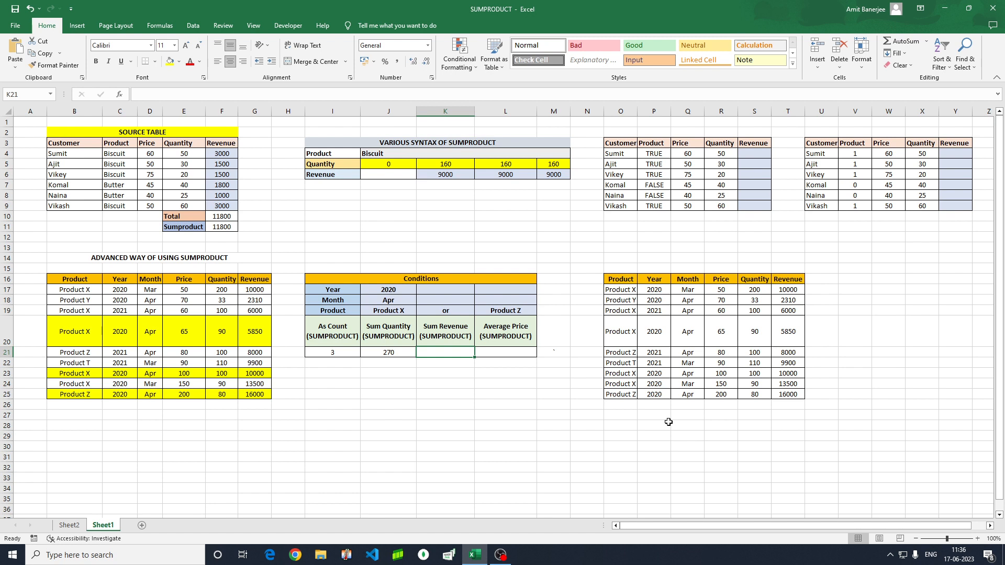
left_click(402, 354)
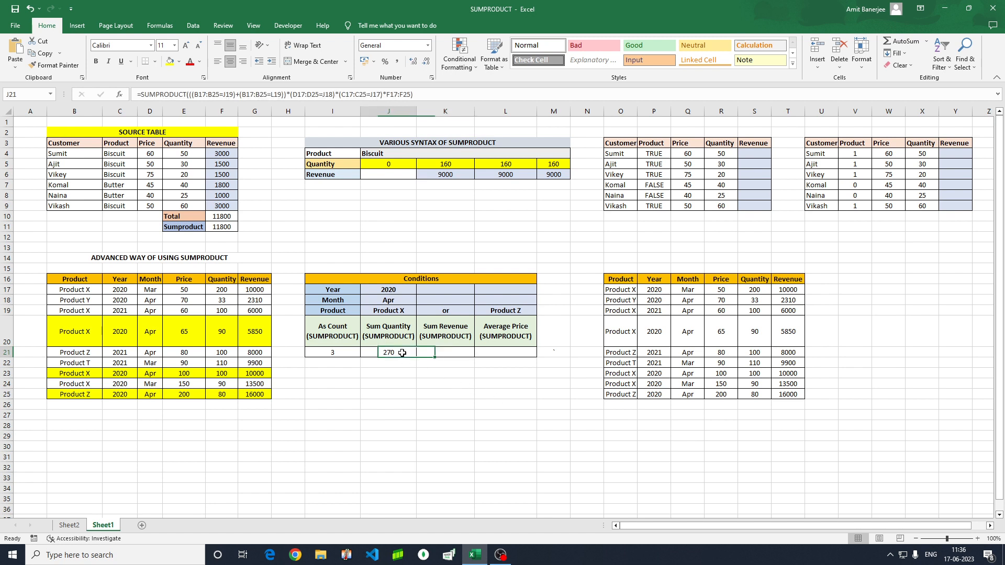
left_click_drag(413, 95, 174, 89)
key("ctrl+c")
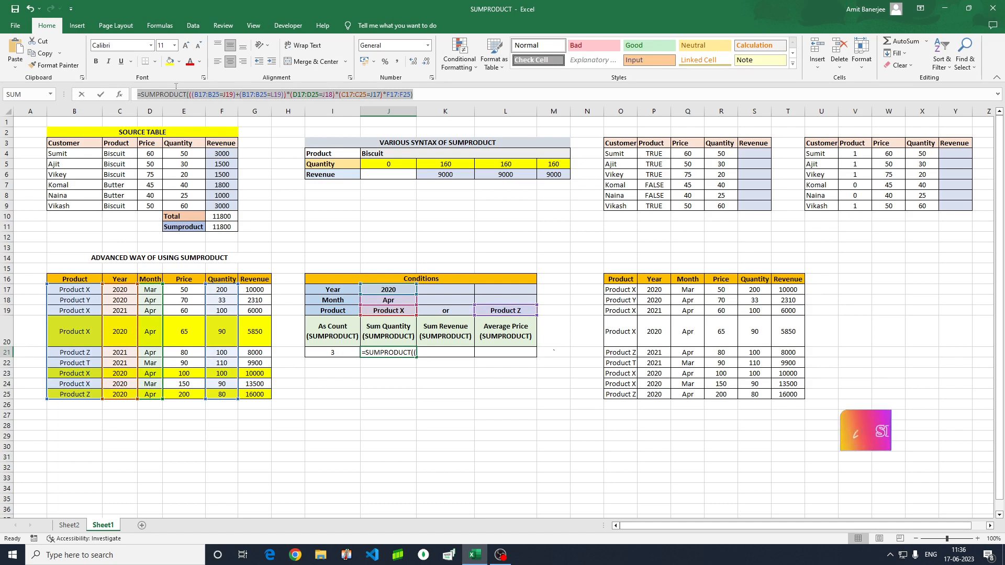
key("Escape")
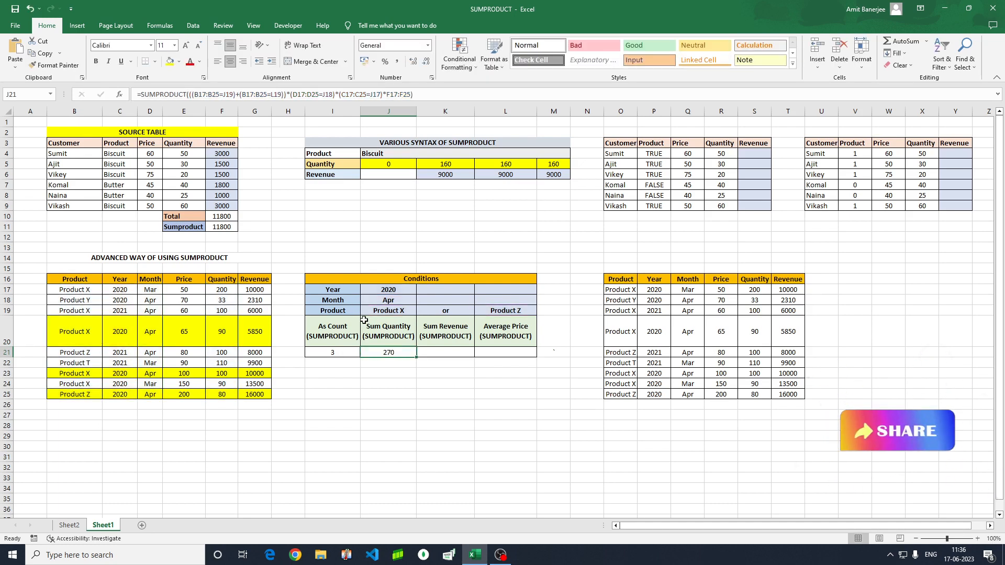
left_click(441, 355)
double_click(441, 353)
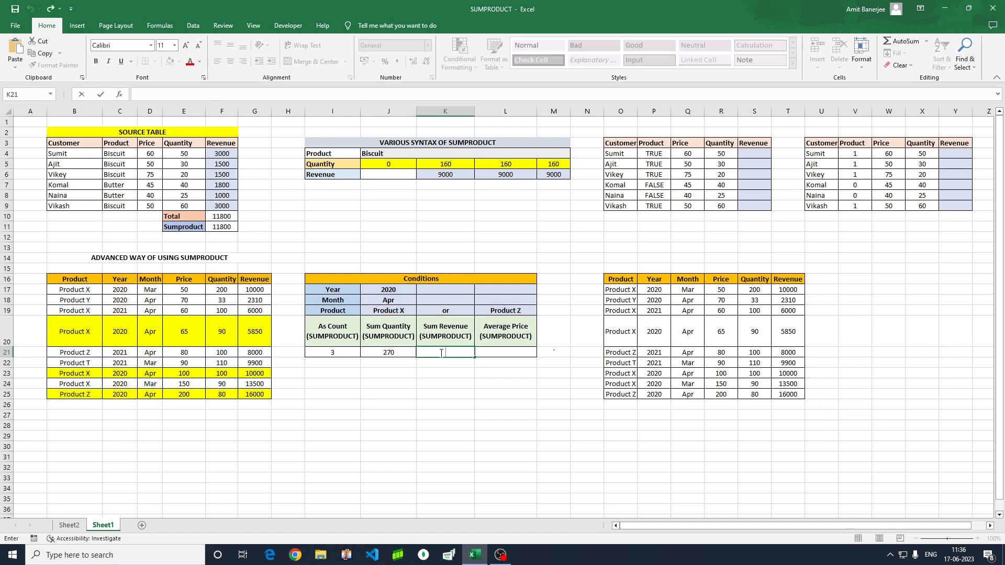
key("ctrl+v")
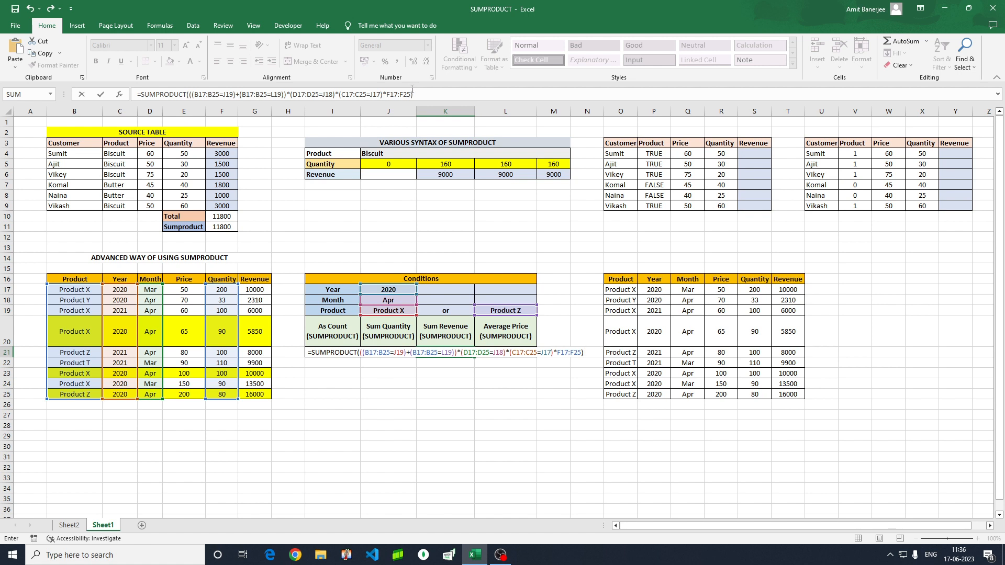
- Multiply the K21 formula by the price range E17:E25 inside the SUMPRODUCT and enter it
left_click(411, 93)
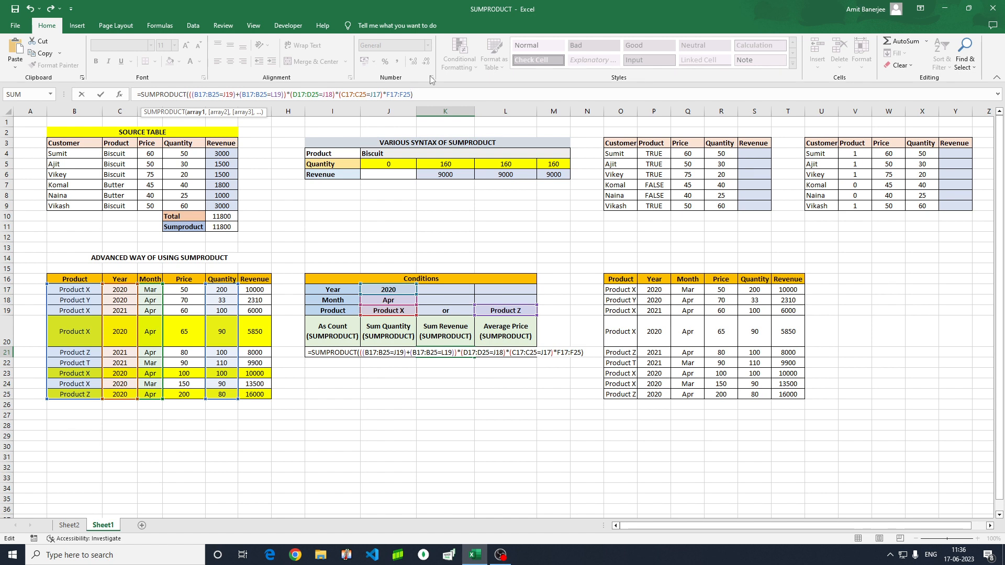
type("*")
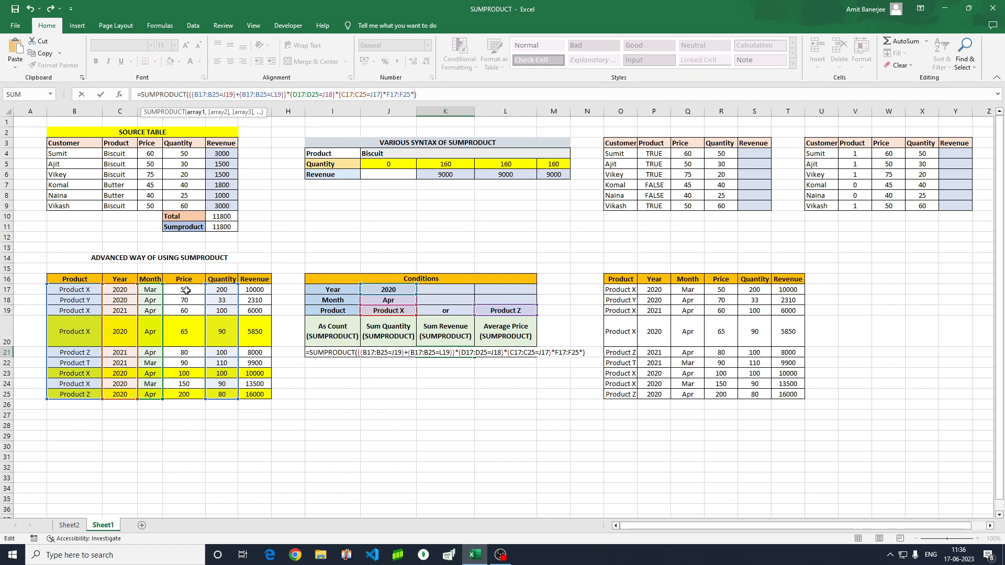
left_click_drag(186, 290, 182, 388)
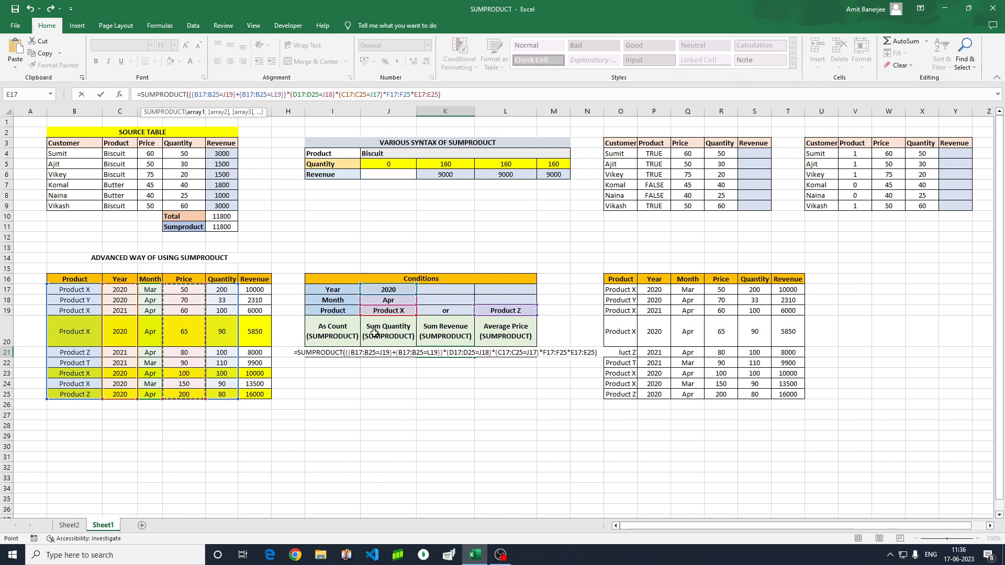
key("Return")
key("Up")
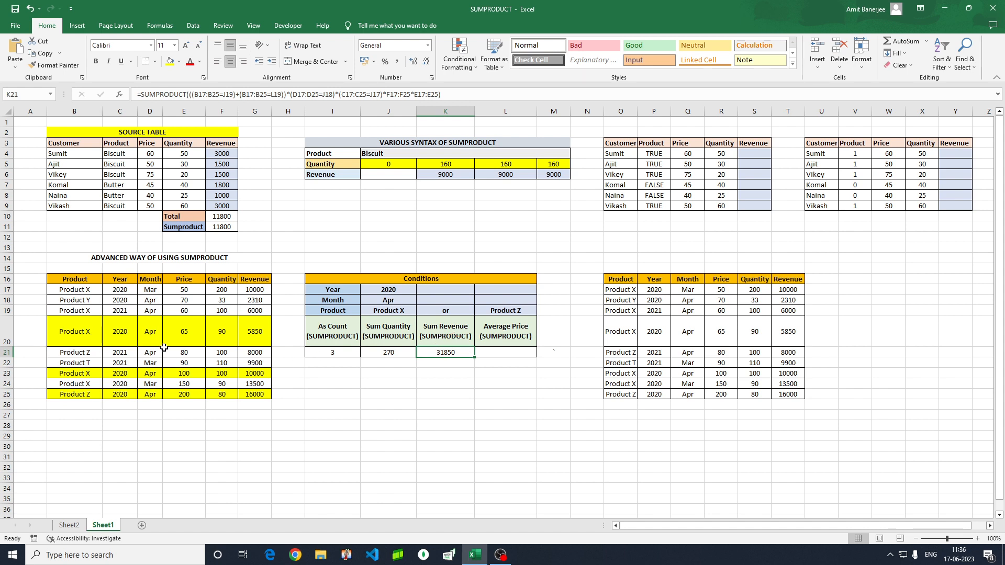
- Review price, quantity and revenue in each highlighted row: 20, 23 and 25
left_click_drag(191, 333, 215, 337)
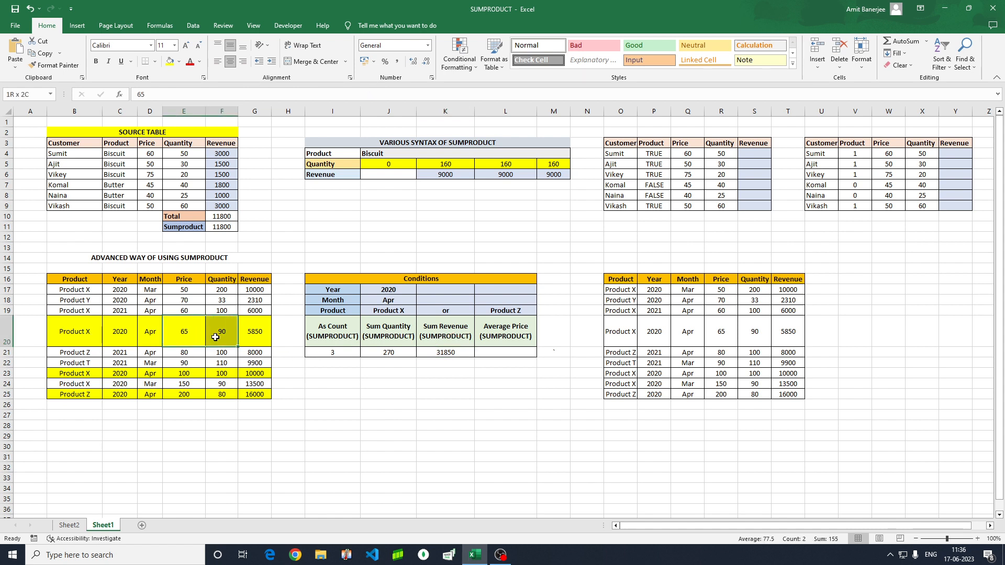
left_click(254, 335)
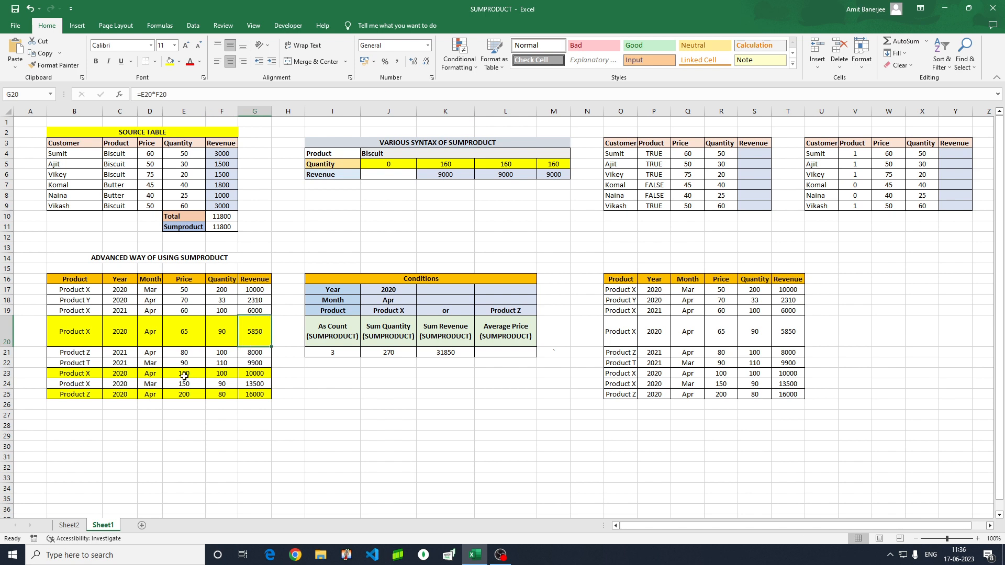
left_click_drag(184, 376, 220, 375)
left_click(251, 375)
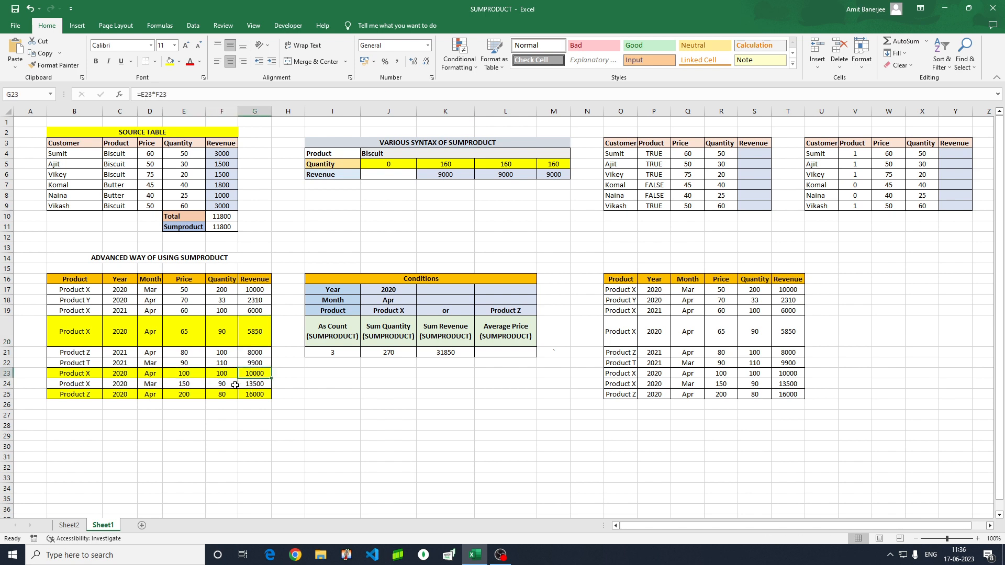
left_click(189, 396)
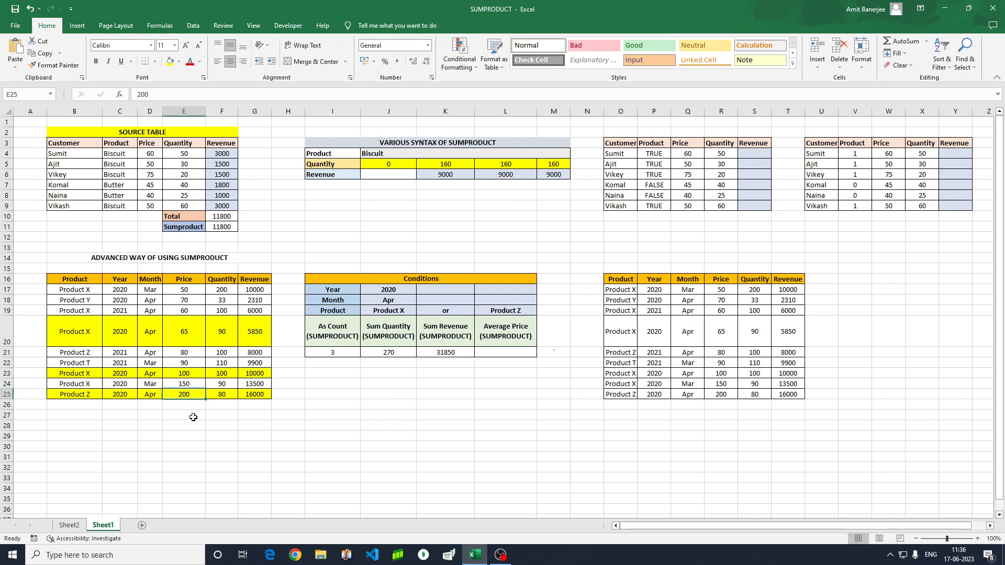
left_click(224, 395)
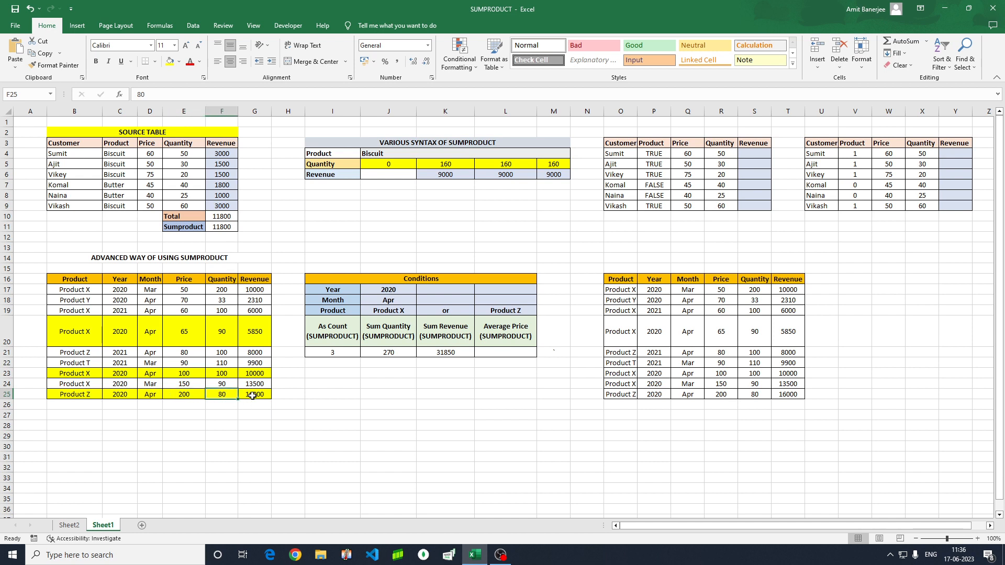
left_click(252, 396)
- Sum the highlighted revenue cells G20, G23 and G25 and compare the total with K21
left_click(254, 331)
left_click(252, 373, "ctrl")
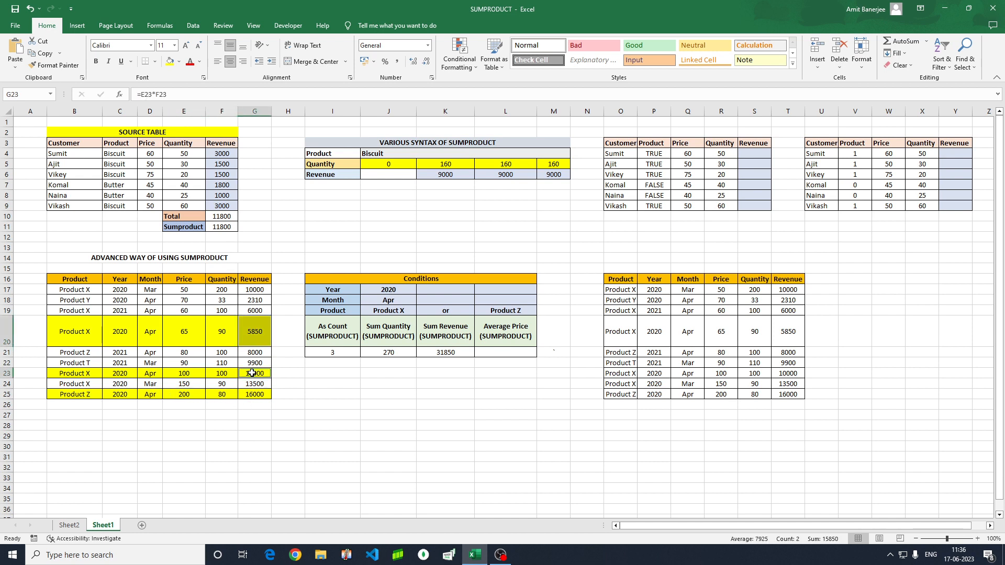
left_click(252, 396, "ctrl")
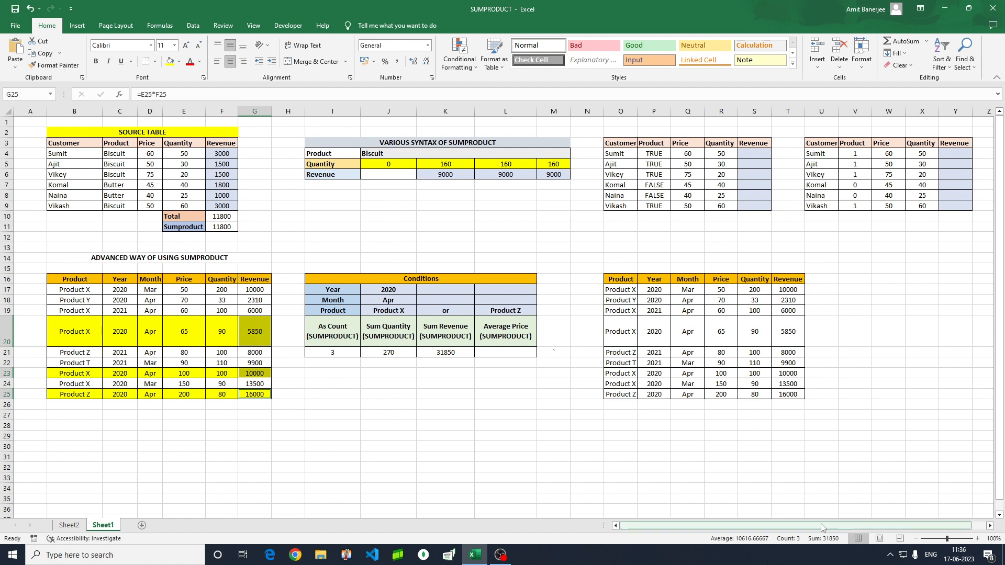
left_click_drag(829, 556, 816, 553)
left_click(451, 354)
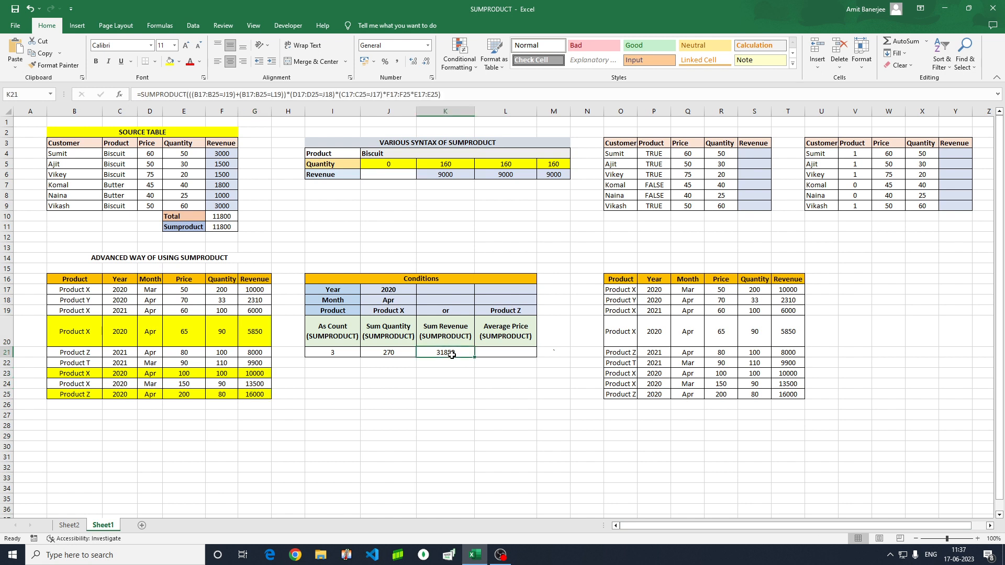
- Begin a SUMPRODUCT formula in the Average Price cell L21 with the product condition B17:B25=J19
left_click(494, 354)
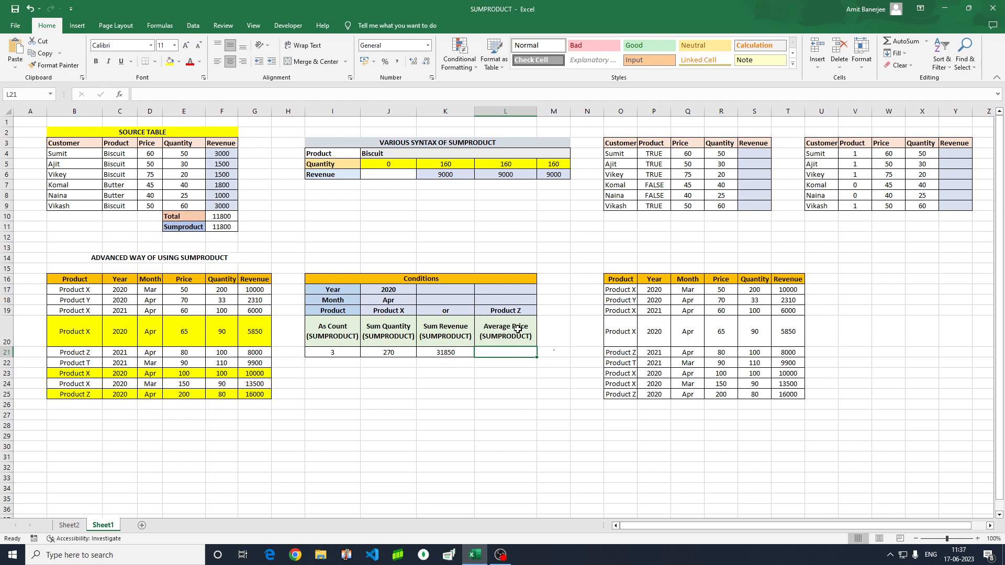
left_click_drag(176, 292, 179, 395)
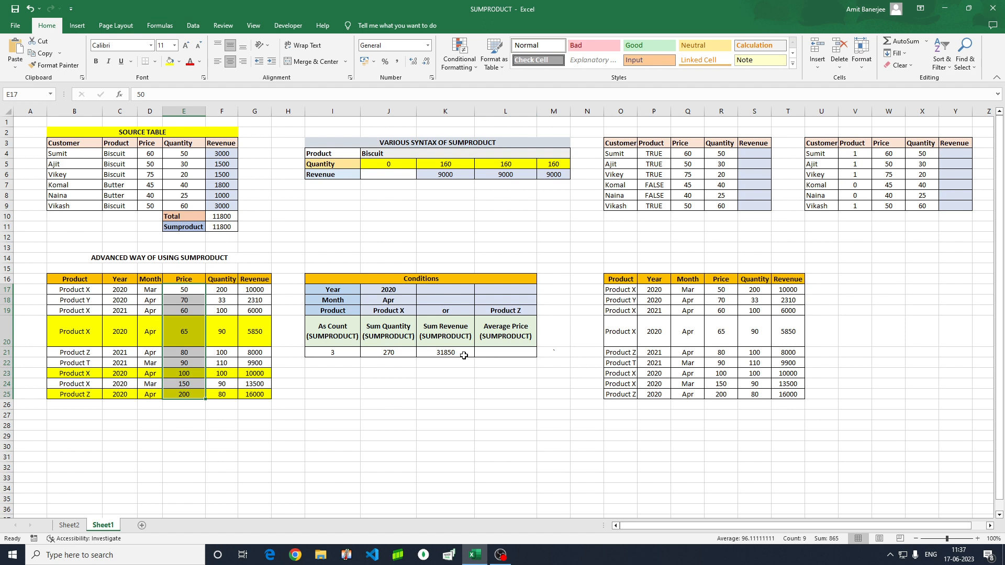
left_click(490, 353)
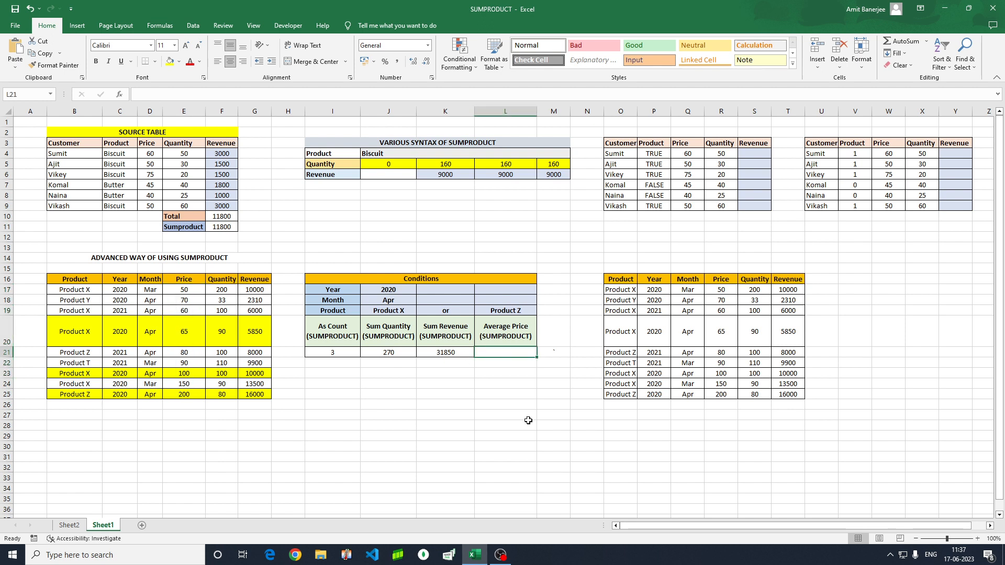
type("=sukmp")
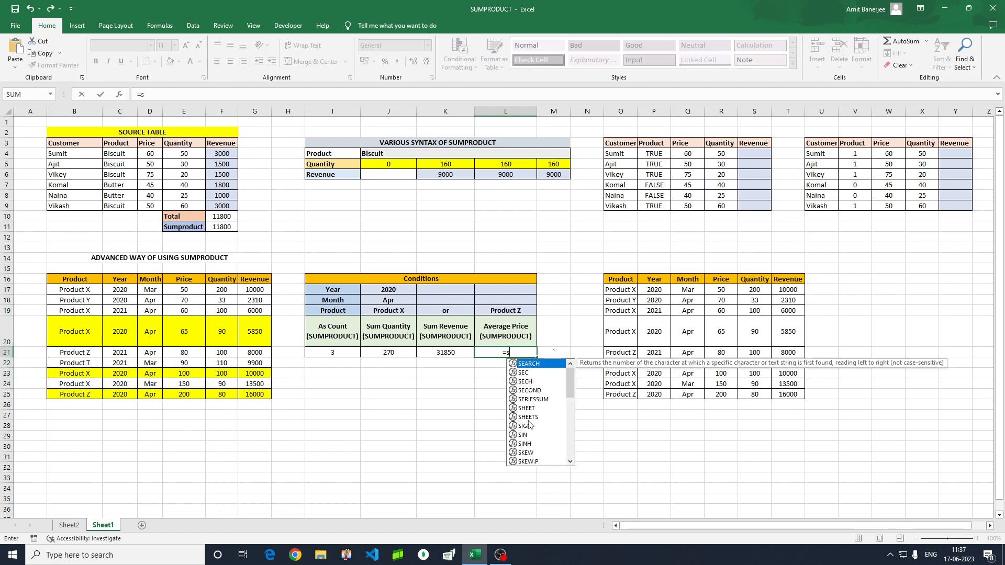
key("BackSpace")
key("BackSpace")
key("BackSpace")
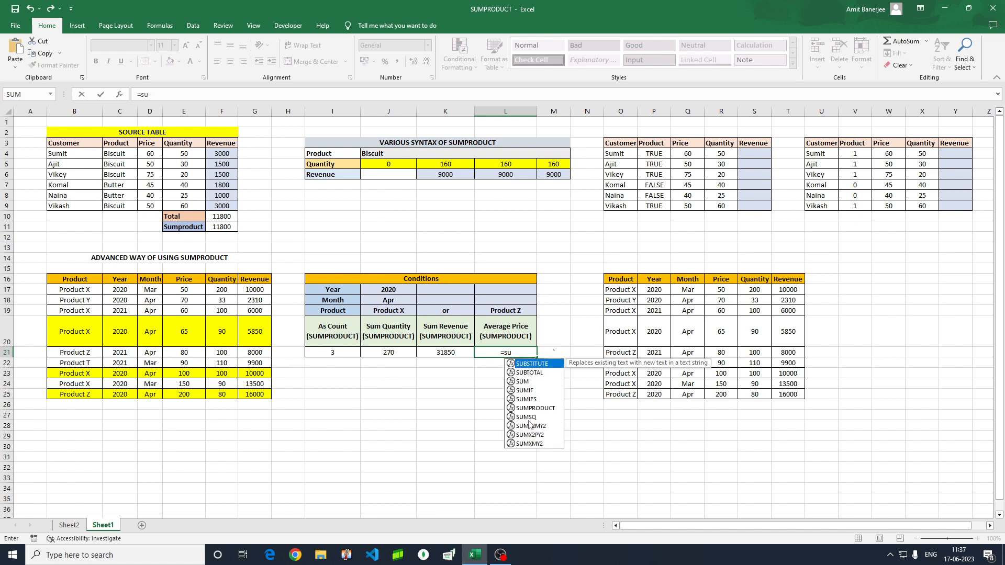
type("mp")
key("Tab")
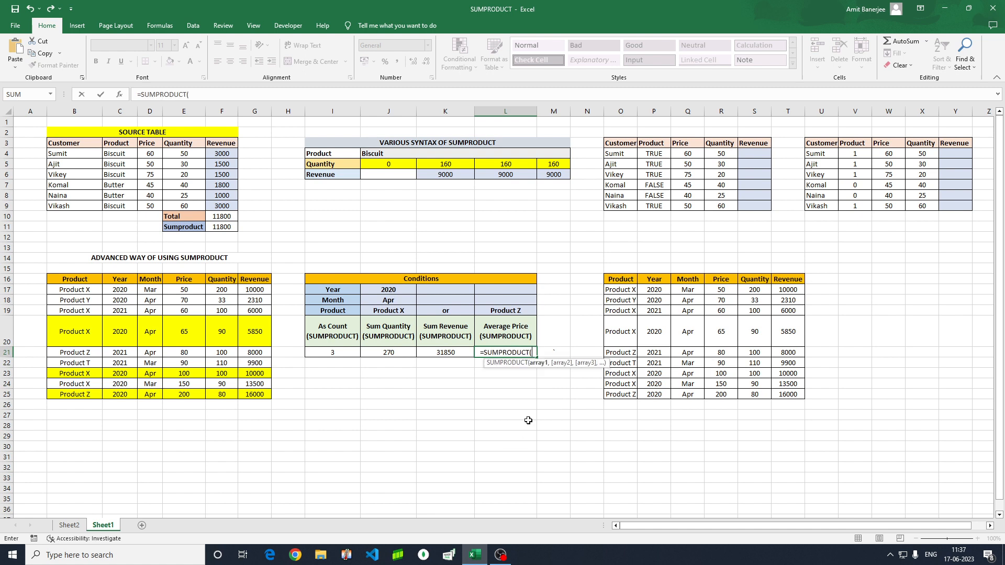
type("((")
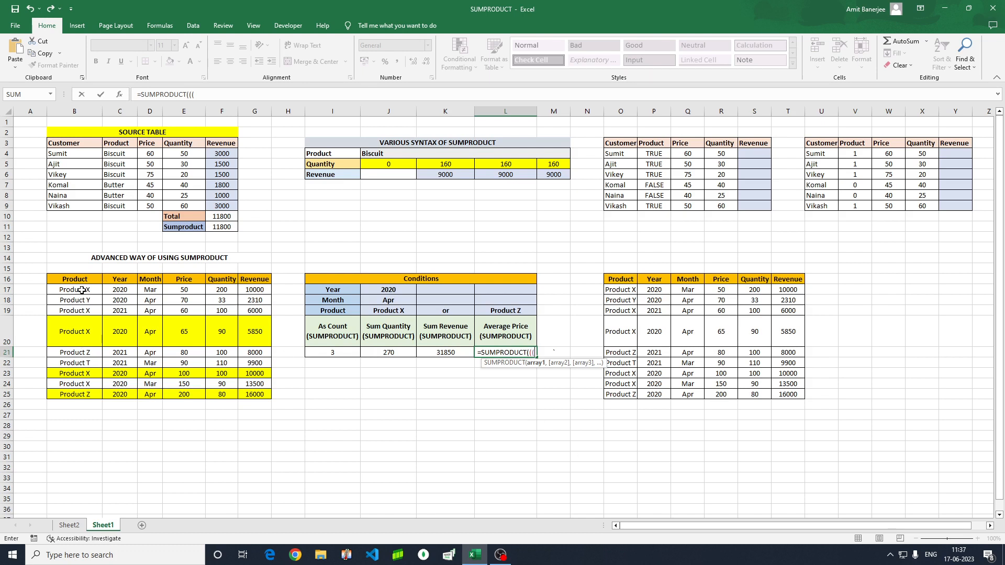
left_click_drag(77, 291, 76, 395)
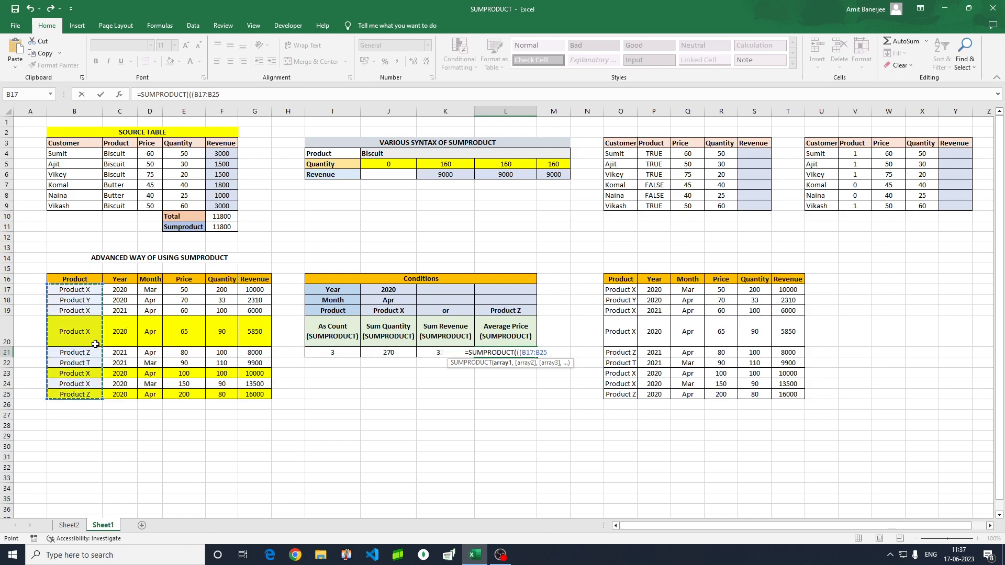
type("=")
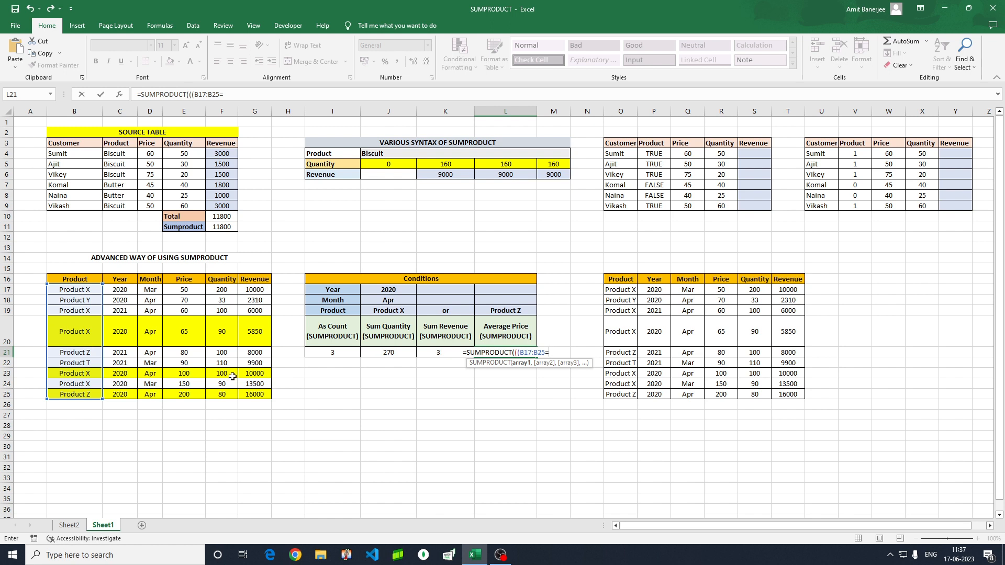
left_click(379, 313)
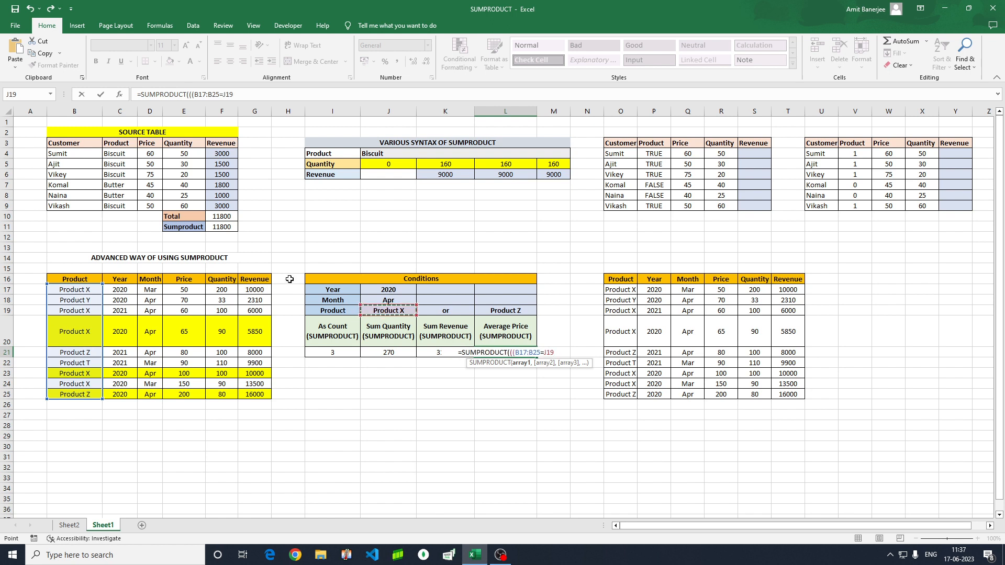
- Add the alternative product condition (B17:B25=L19) with a plus sign and close the grouped OR test
type(")+")
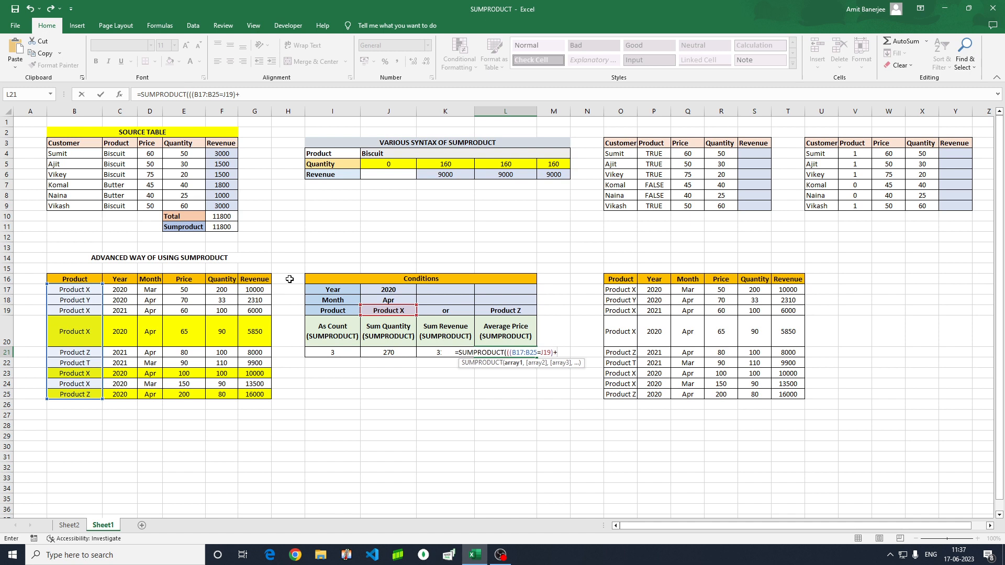
type("(")
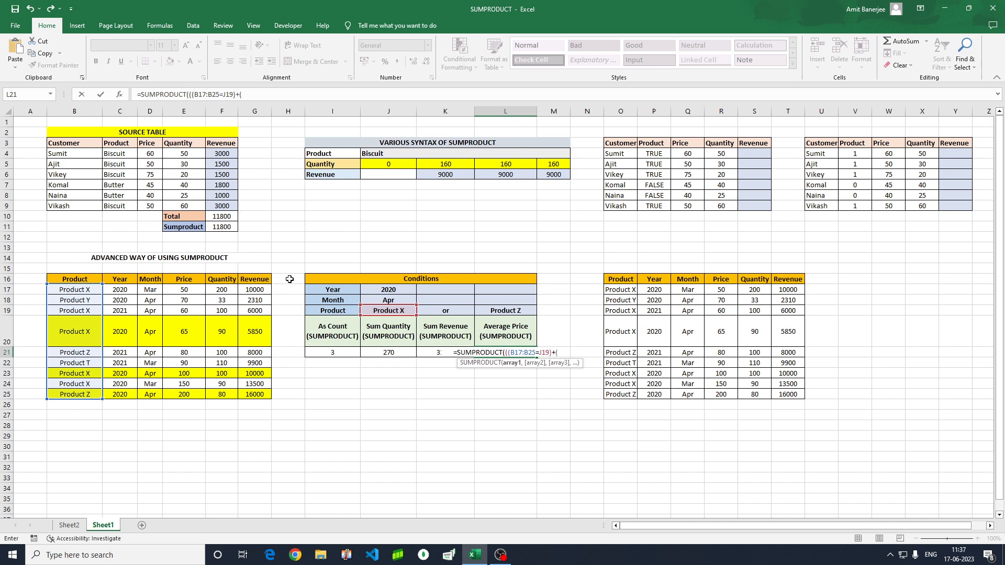
left_click_drag(71, 291, 74, 396)
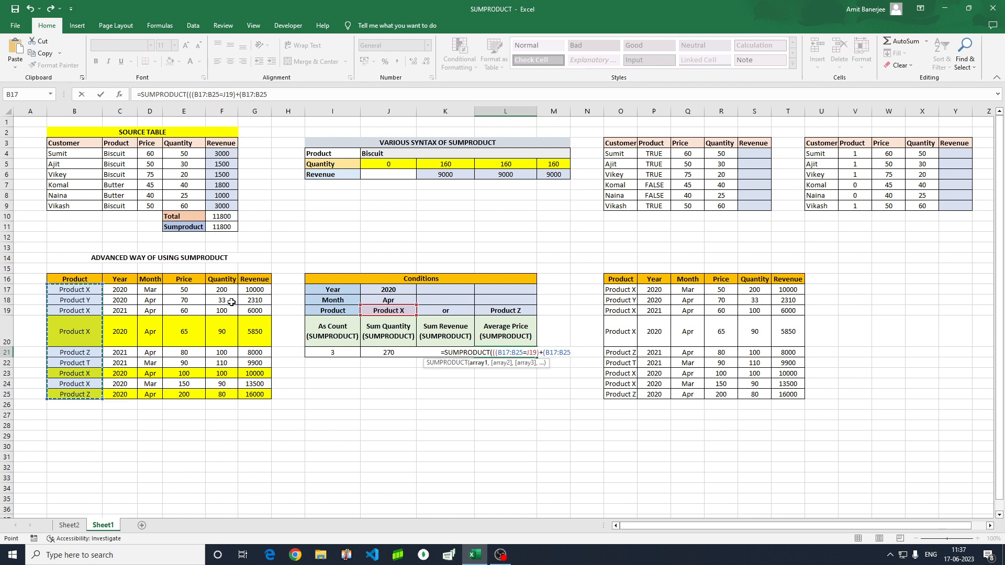
type("=")
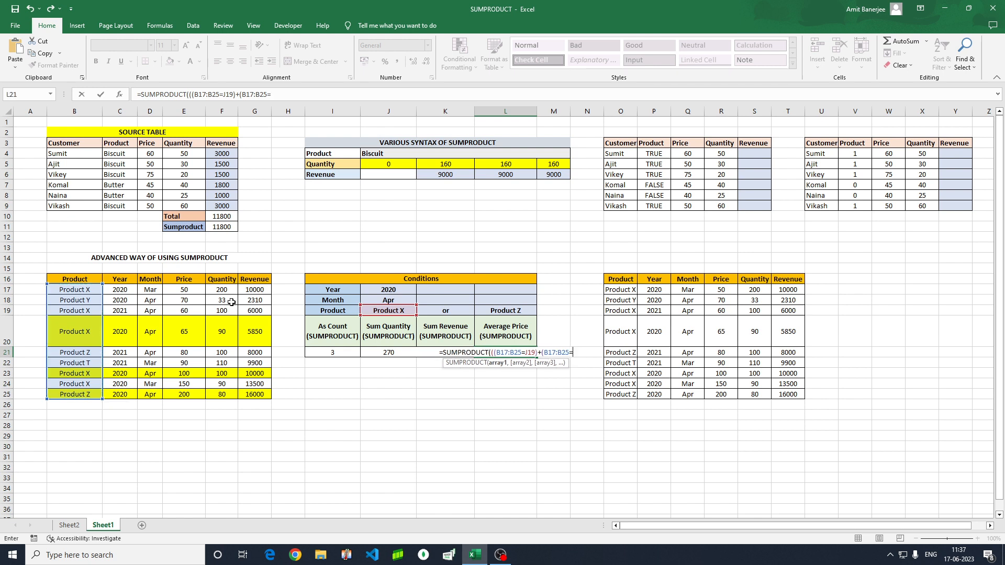
left_click(496, 312)
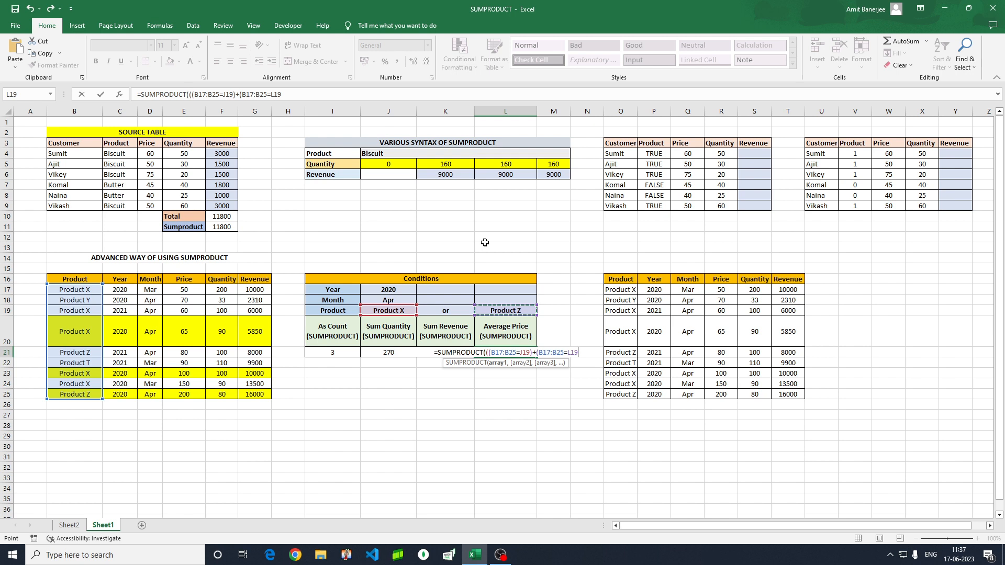
type("))")
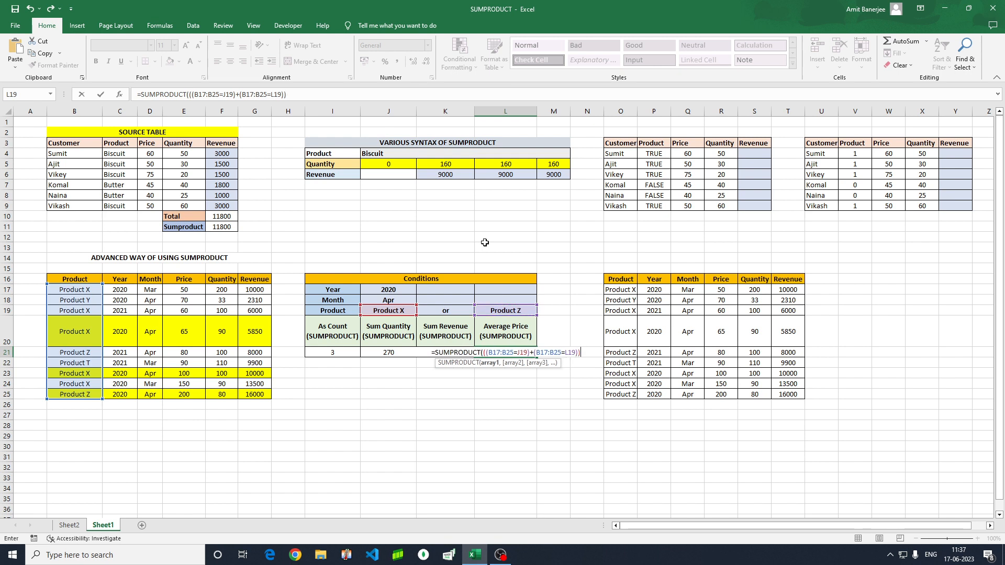
- Multiply the product test in the L21 formula by the month condition (D17:D25=J18)
type("*")
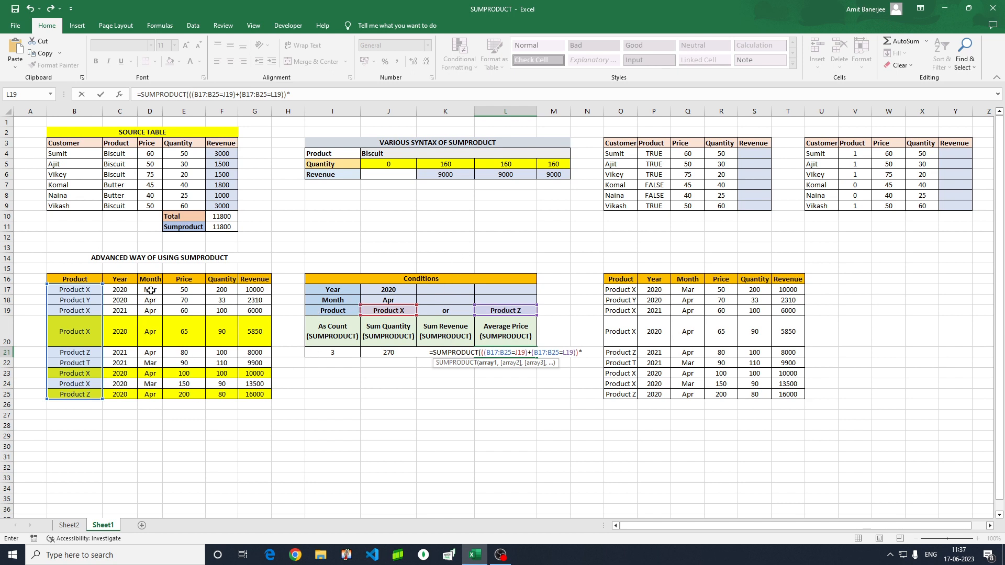
left_click_drag(150, 290, 151, 395)
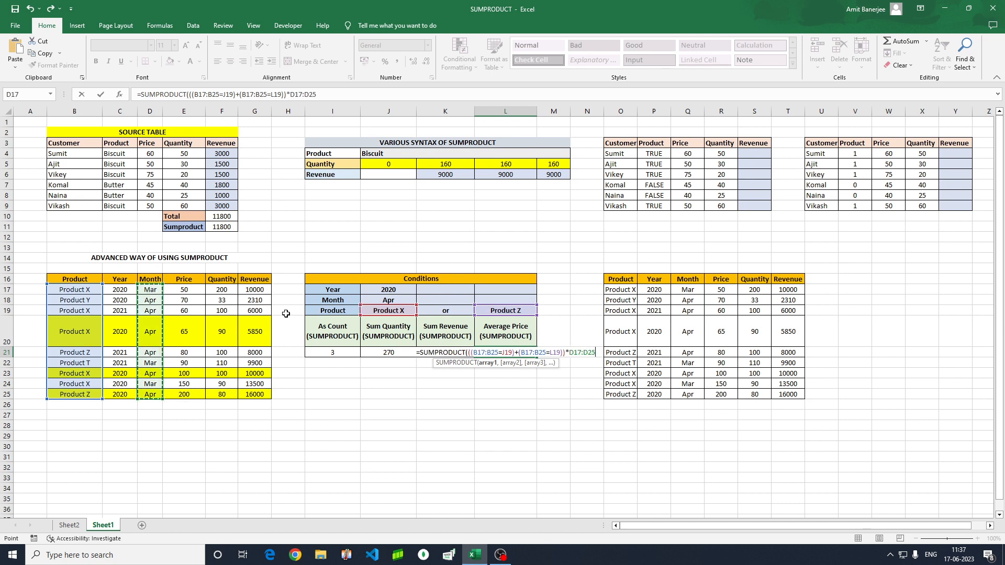
left_click(291, 94)
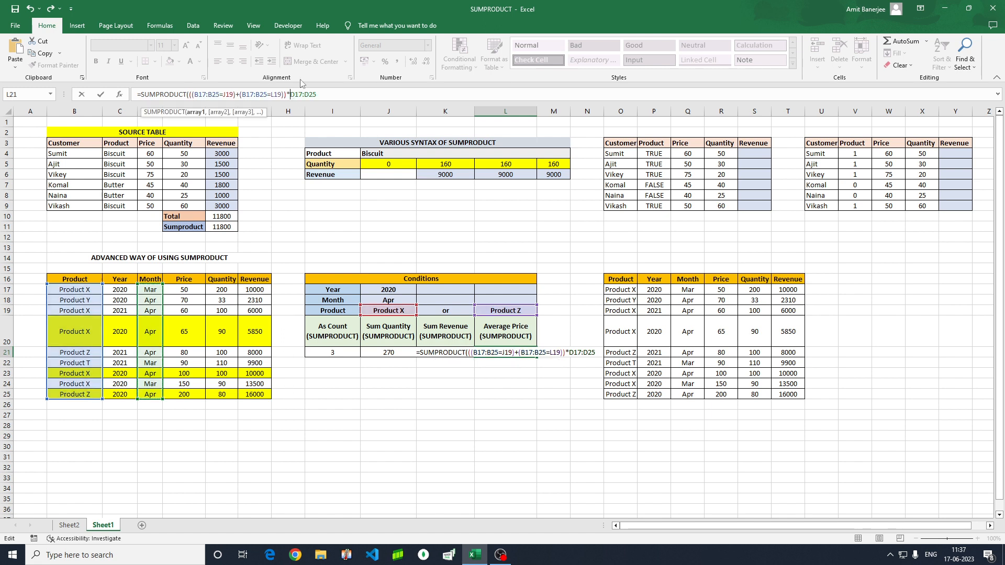
type("(")
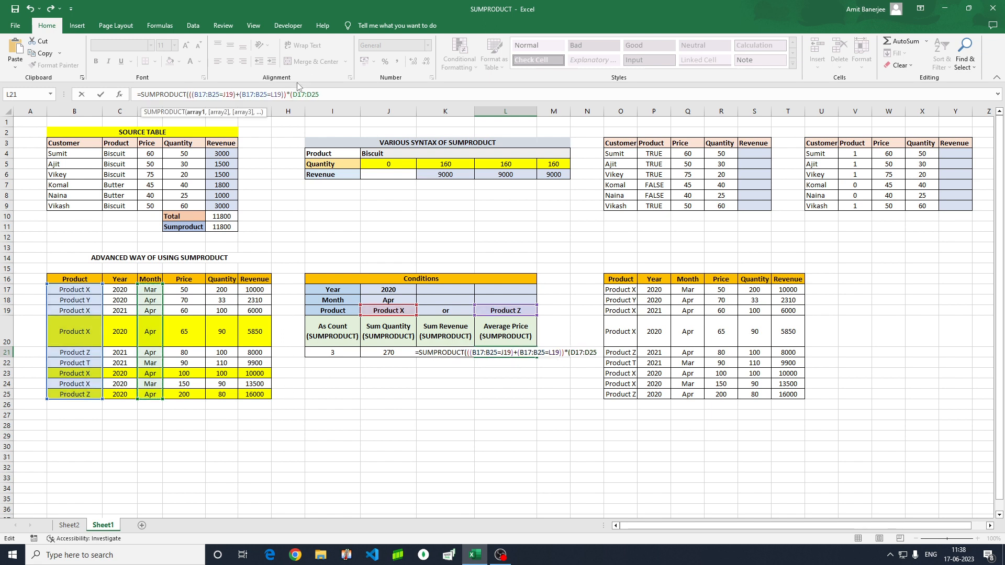
type("=")
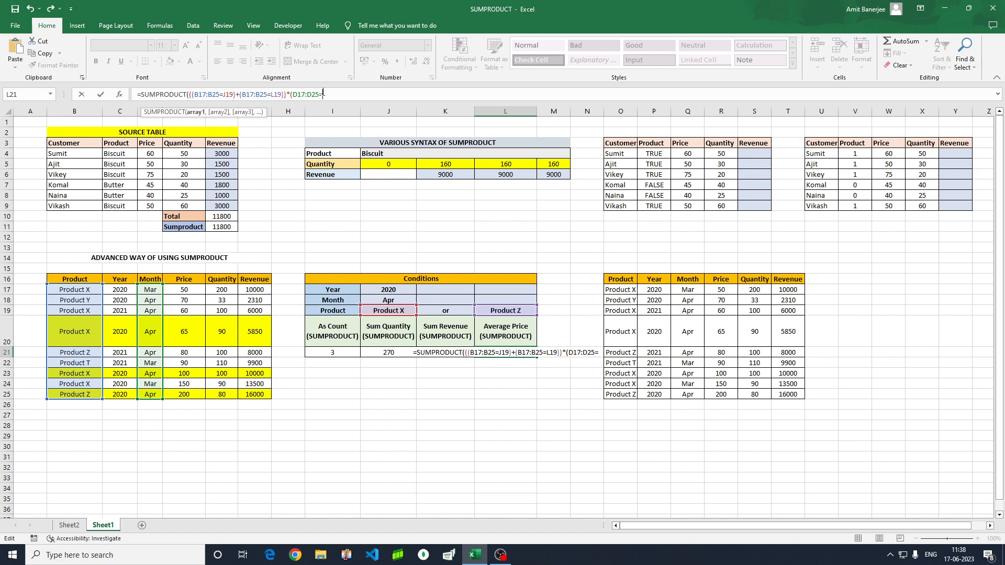
left_click(385, 302)
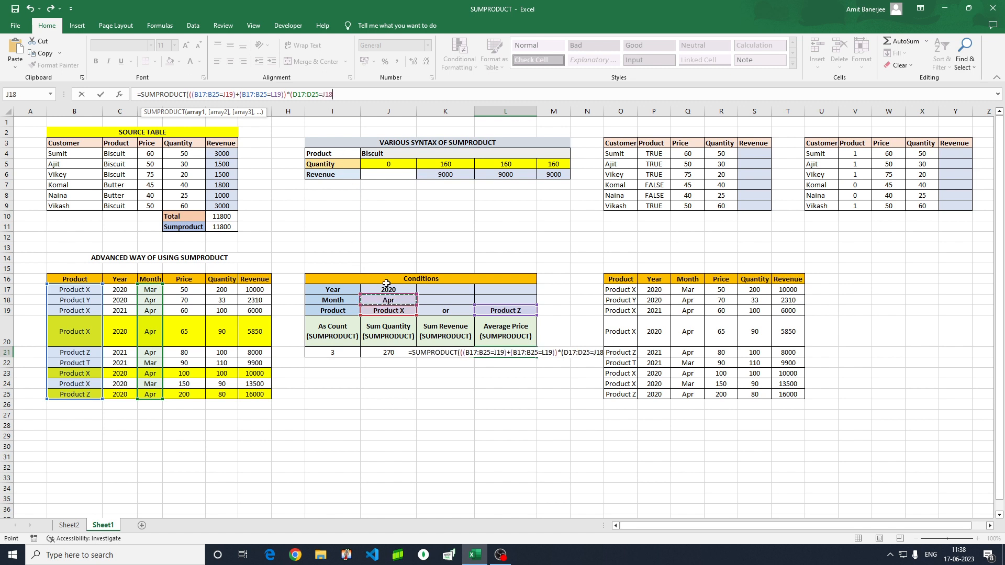
type(")")
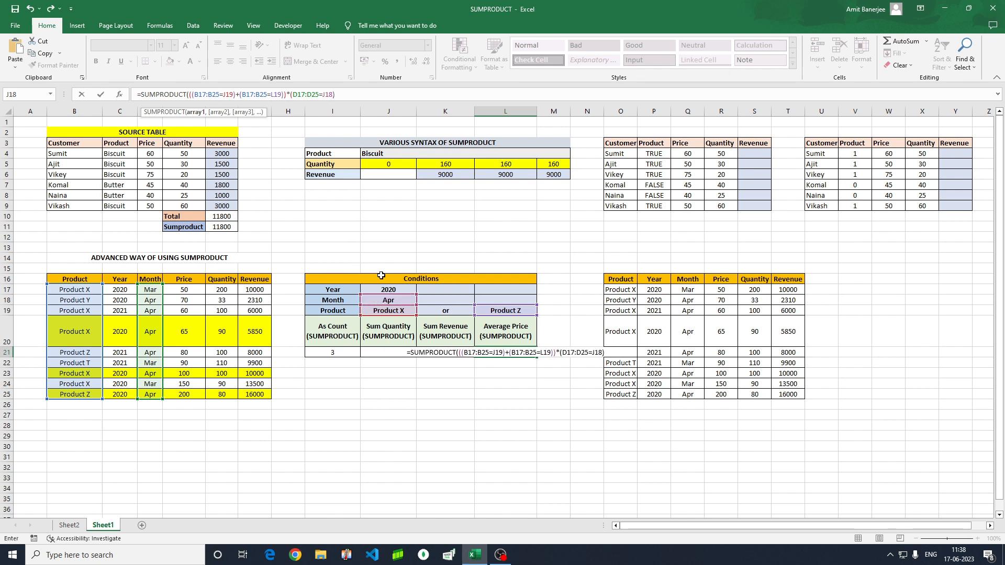
- Multiply the L21 formula by the year condition (C17:C25=J17)
type("*")
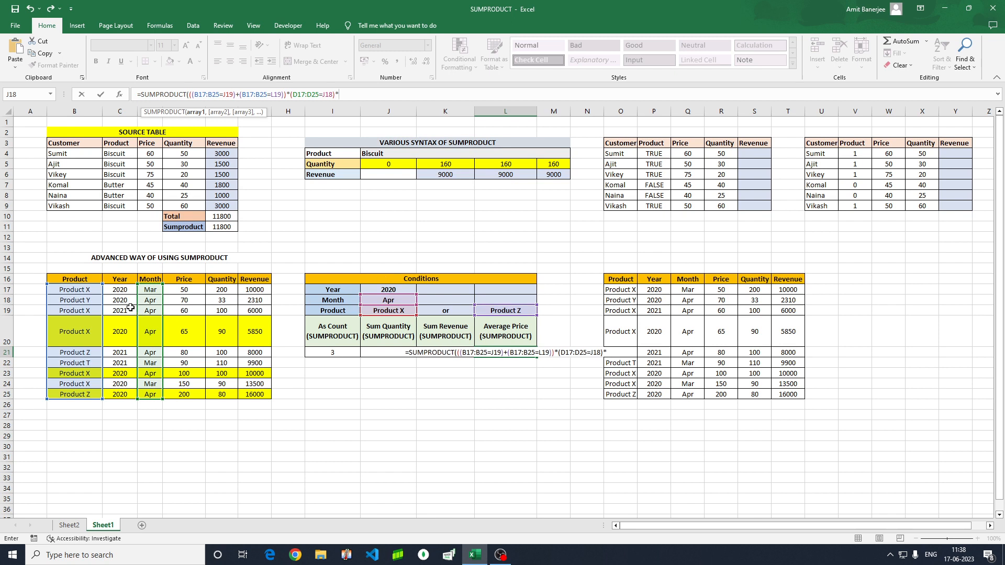
type("(")
left_click_drag(120, 290, 119, 389)
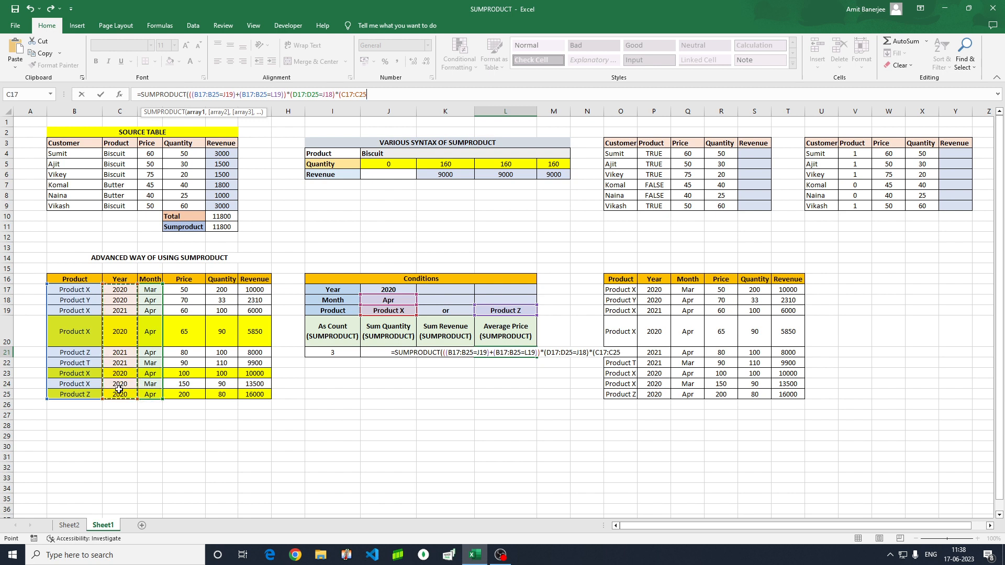
type("=")
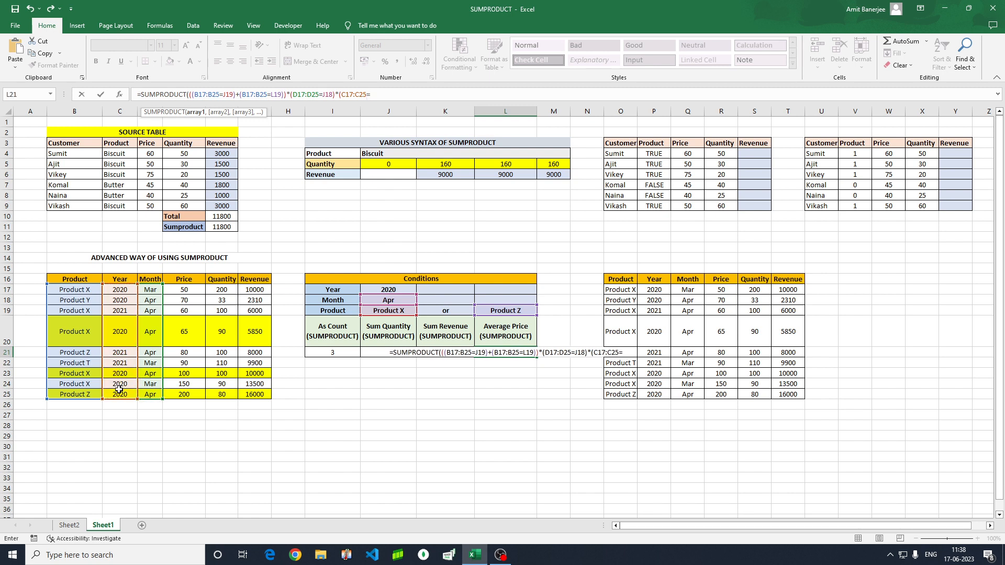
left_click(369, 291)
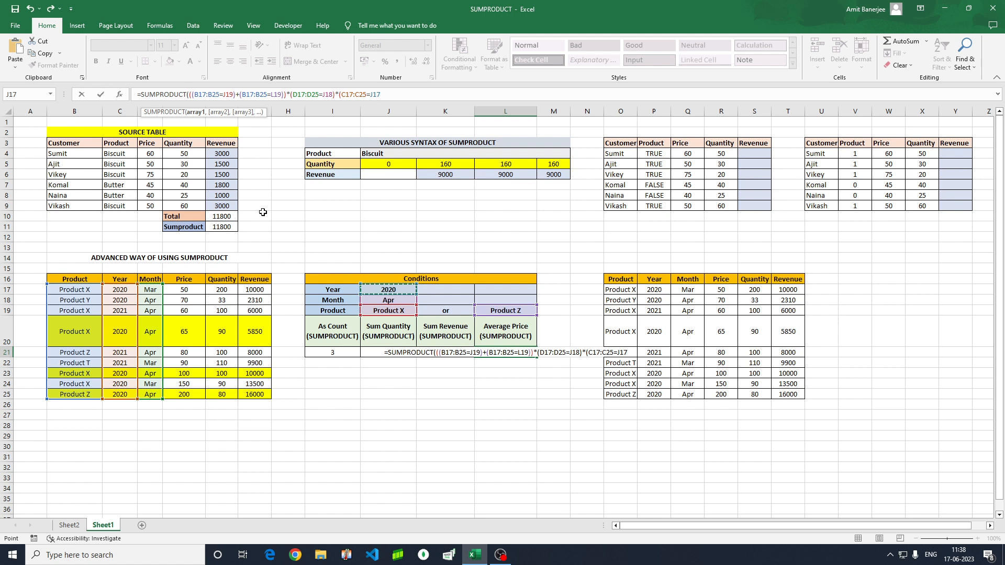
type(")")
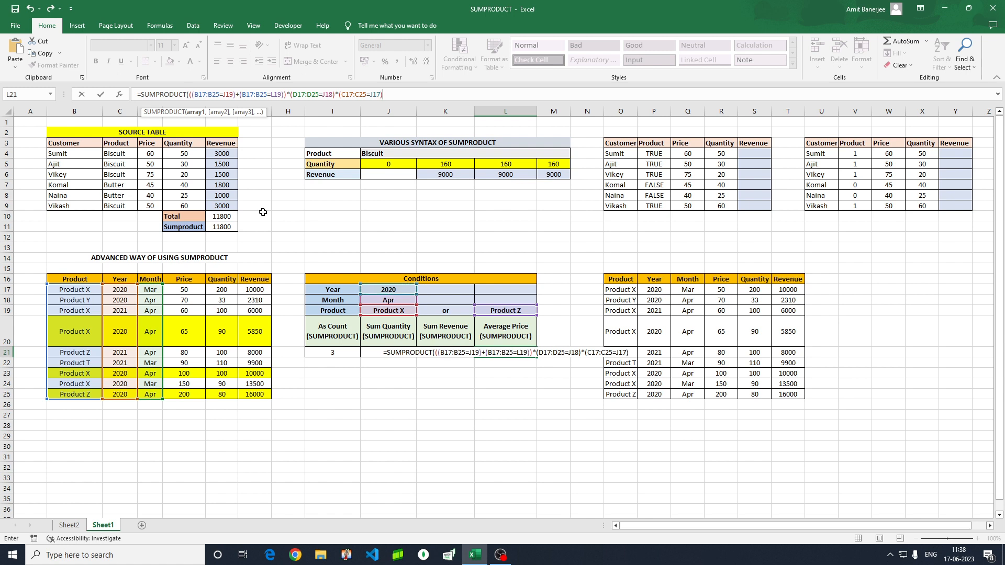
- Multiply the conditions by the price range E17:E25, divide by the count in I21, and enter the L21 formula
type("*")
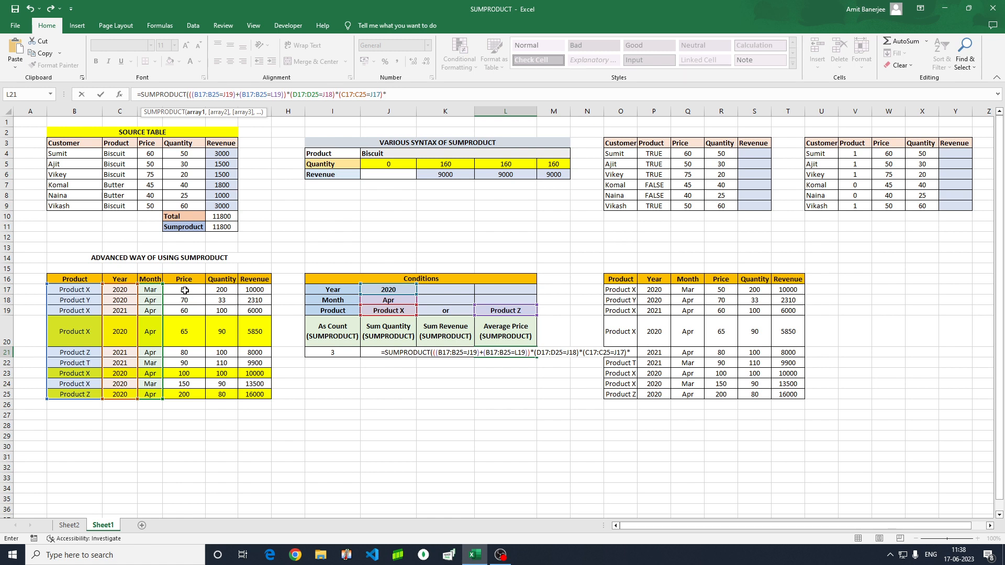
left_click_drag(185, 290, 181, 390)
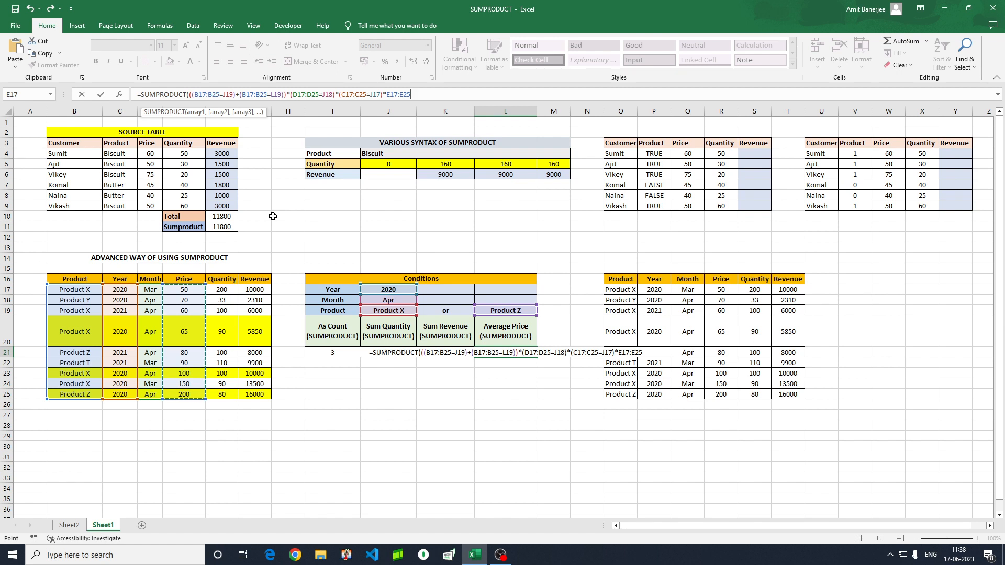
type("/")
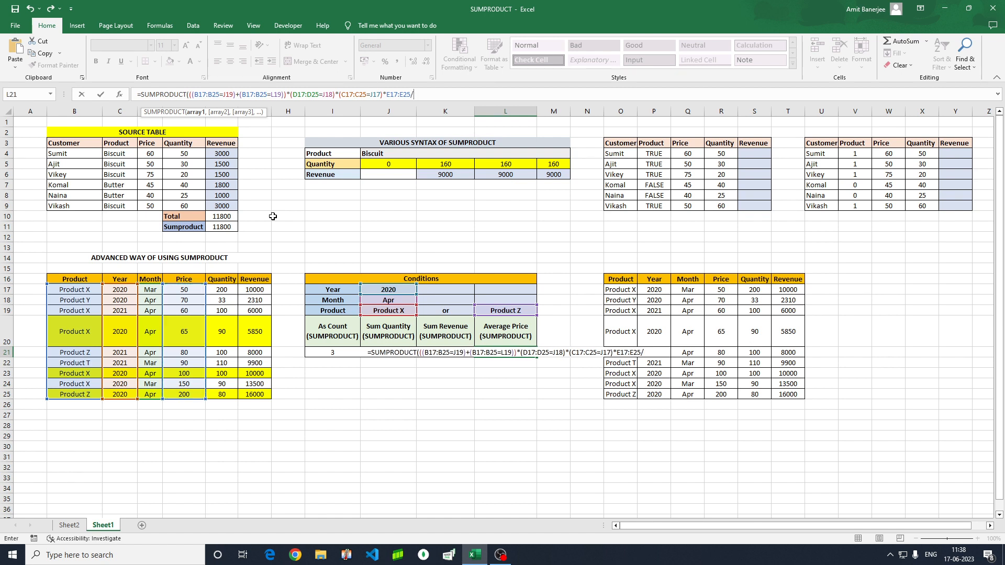
left_click(336, 354)
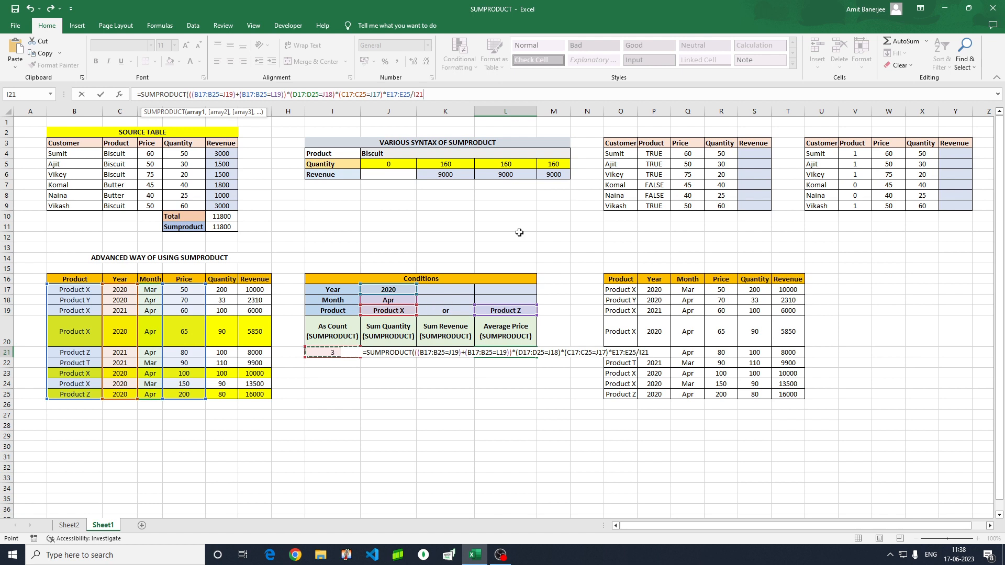
type(")")
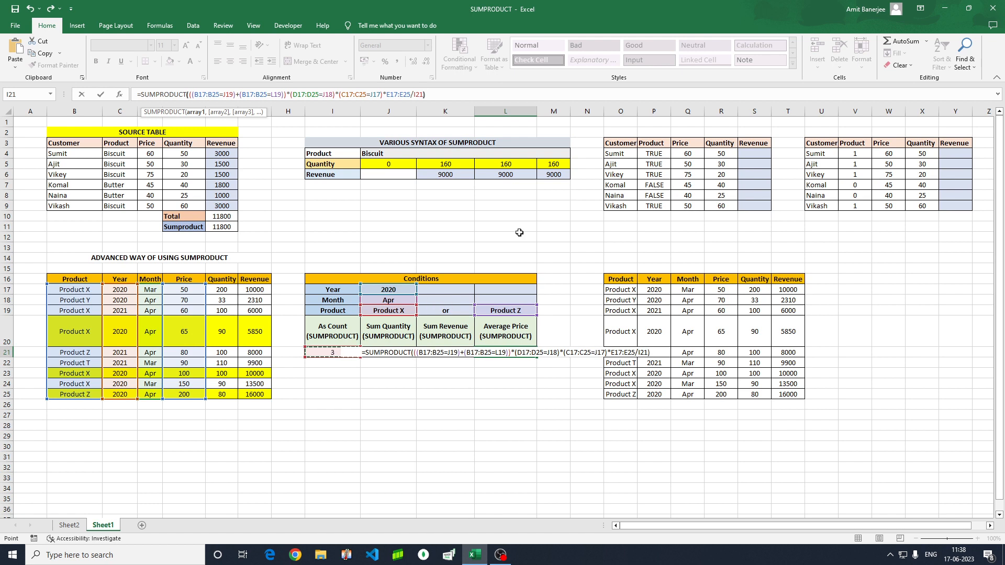
key("Return")
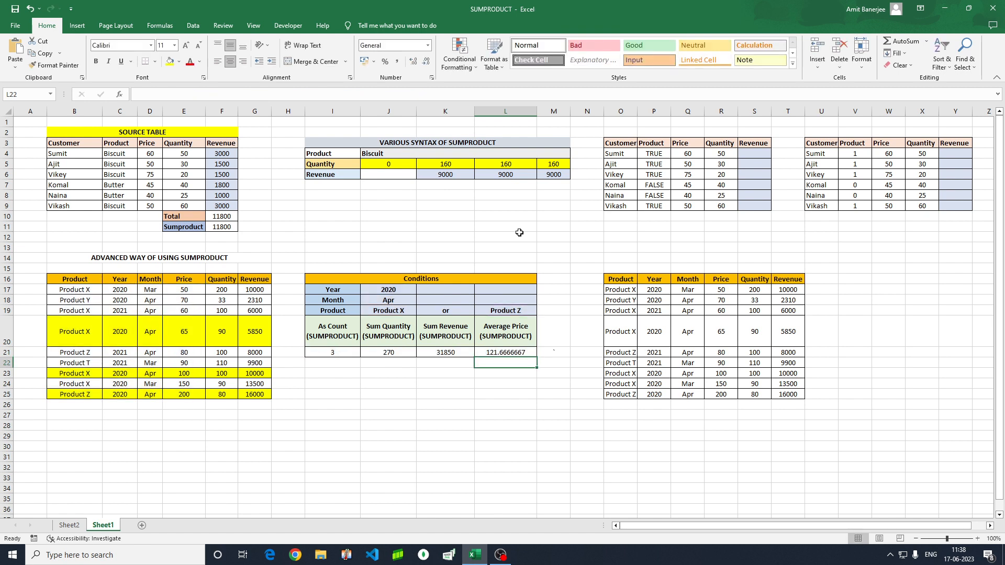
left_click(511, 353)
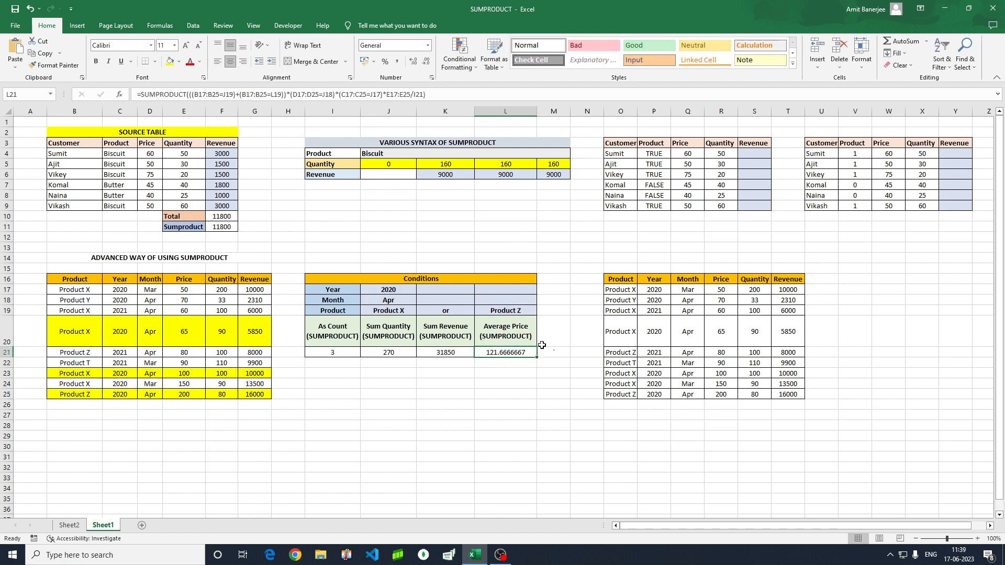
- Select the highlighted prices in E20, E23 and E25 together to check their average against the L21 formula
left_click(183, 331)
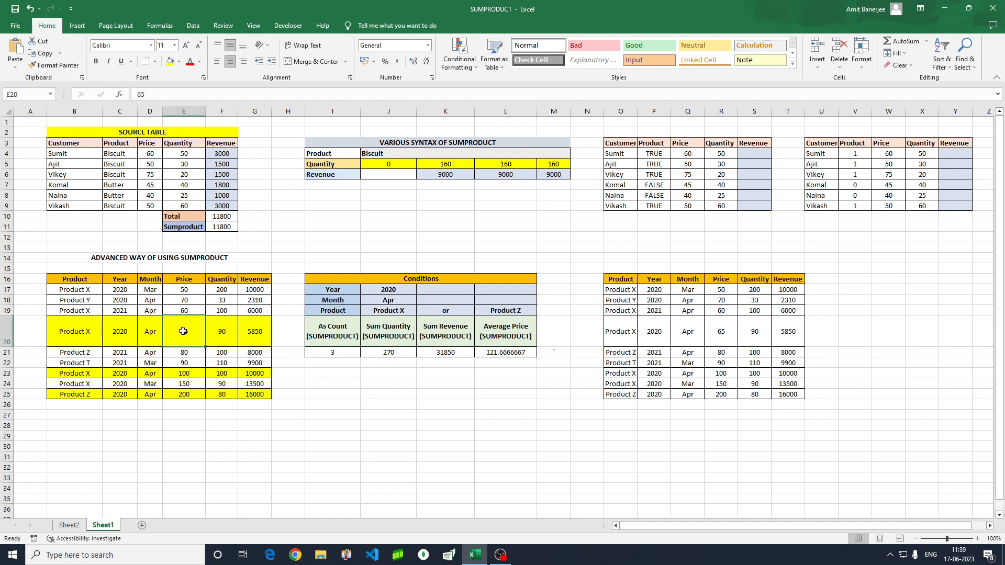
left_click(187, 375, "ctrl")
left_click(186, 394, "ctrl")
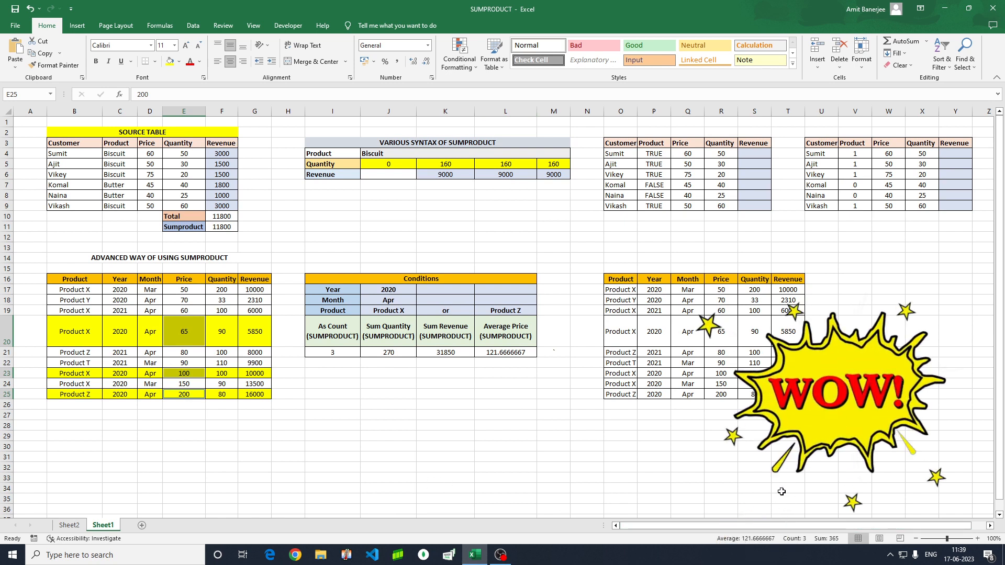
left_click(521, 382)
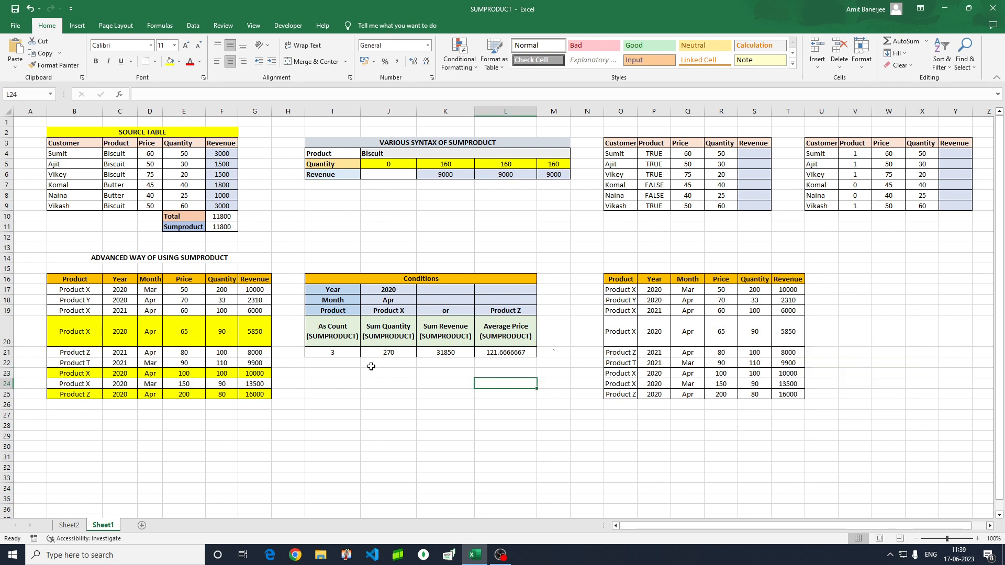
- Try to evaluate the product OR conditions, from B17:B25=J19 through B17:B25=L19, inside the J21 Sum Quantity formula
left_click(394, 354)
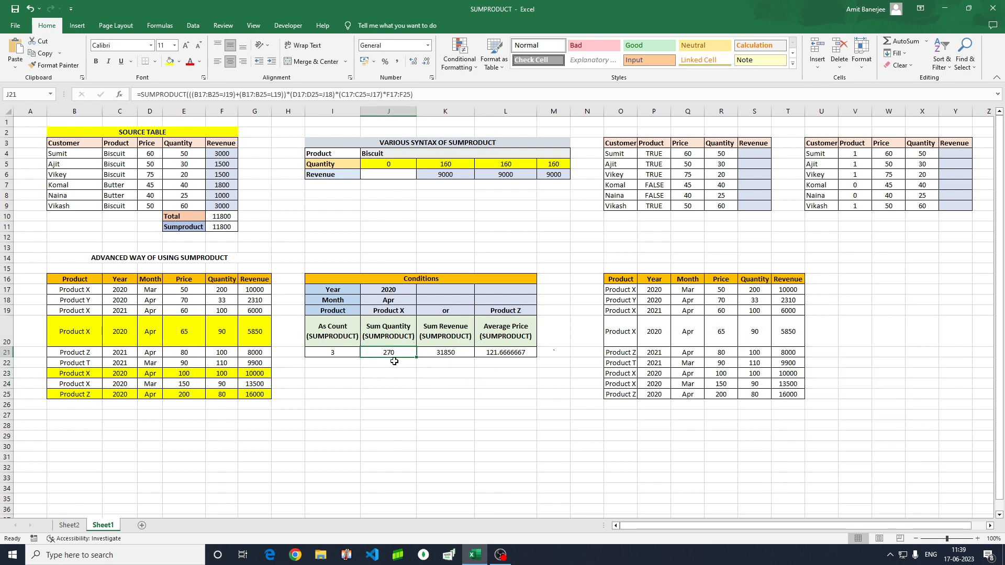
left_click(194, 95)
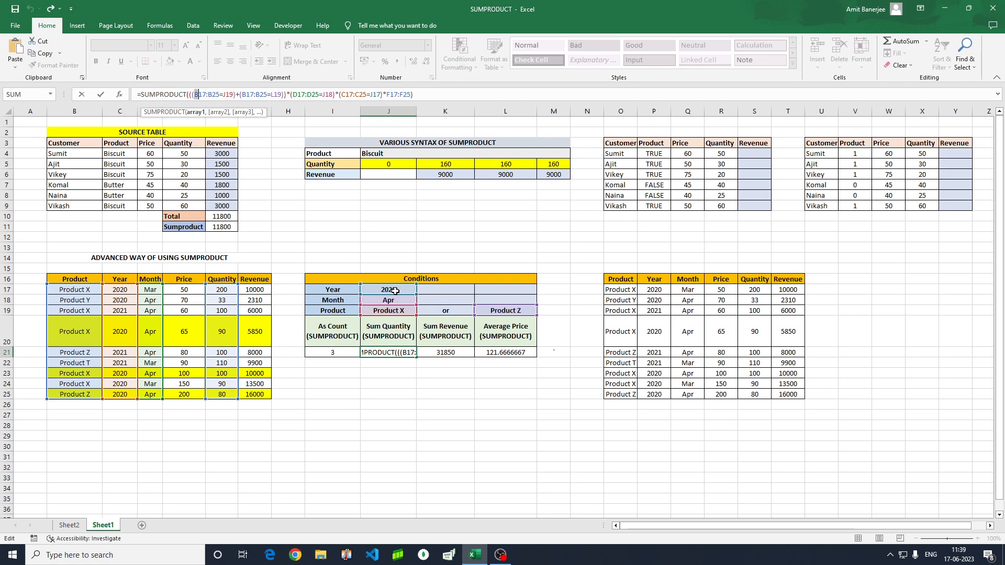
key("shift+Right")
key("shift+Right")
key("shift+Right")
key("shift+Right")
key("shift+Right")
key("shift+Right")
key("shift+Right")
key("shift+Right")
key("shift+Right")
key("shift+Right")
key("shift+Right")
key("shift+Right")
key("shift+Right")
key("shift+Right")
key("shift+Right")
key("shift+Right")
key("shift+Right")
key("shift+Right")
key("shift+Right")
key("shift+Right")
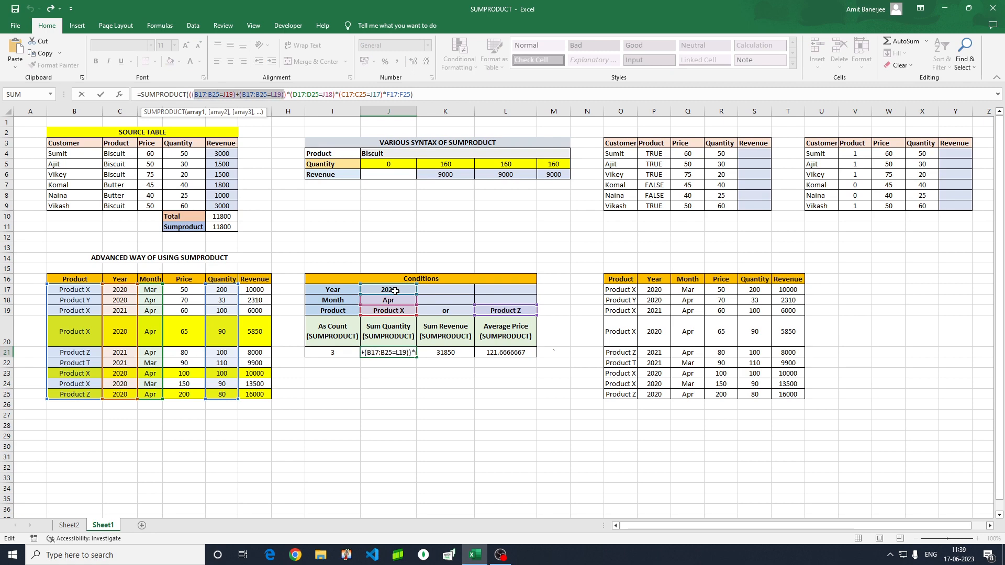
key("F9")
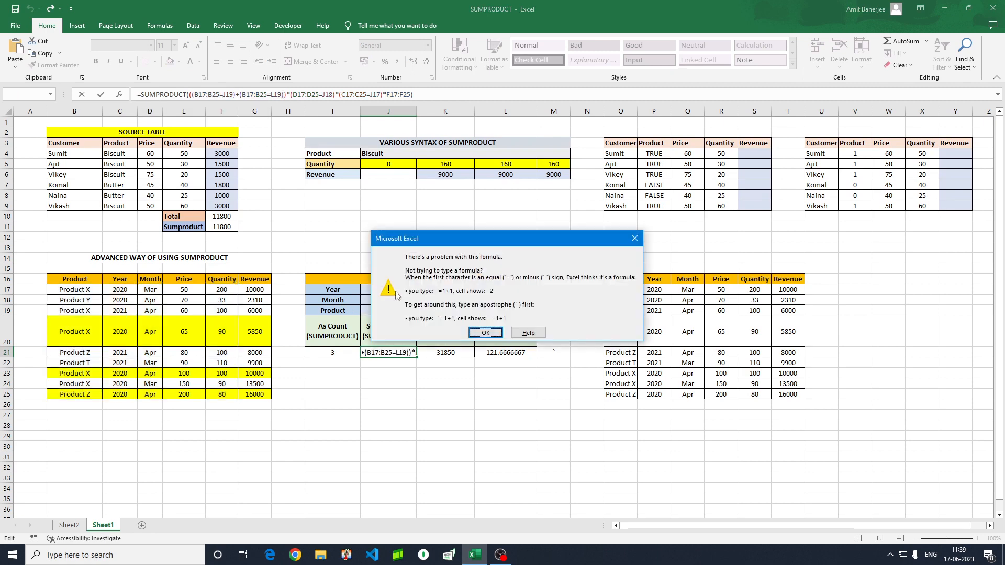
key("Return")
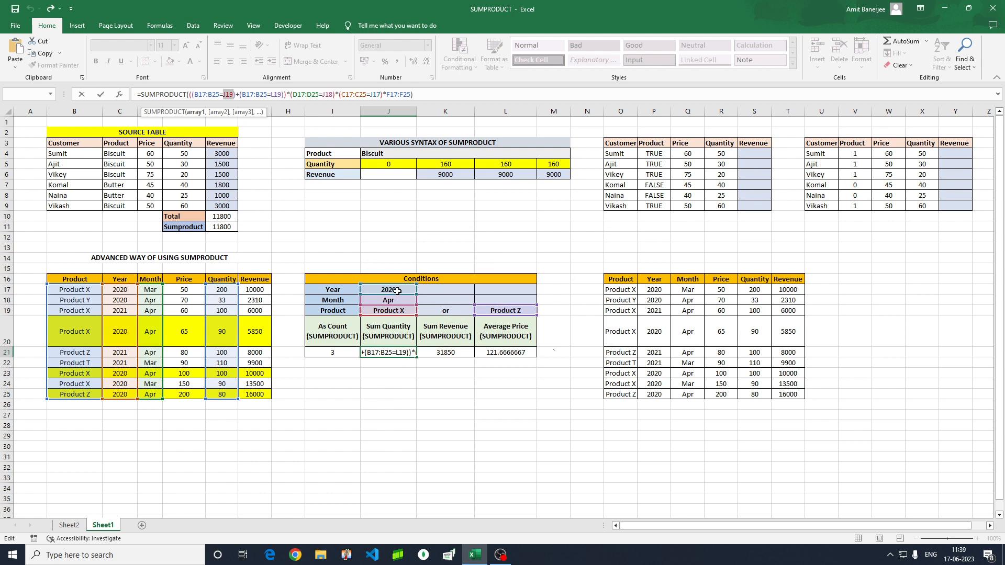
- Preview the array produced by the grouped product test multiplied by the month condition (D17:D25=J18) in the J21 formula
left_click(191, 95)
key("shift+Right")
key("shift+Right")
key("shift+Right")
key("shift+Right")
key("shift+Right")
key("shift+Right")
key("shift+Right")
key("shift+Right")
key("shift+Right")
key("shift+Right")
key("shift+Right")
key("shift+Right")
key("shift+Right")
key("shift+Right")
key("shift+Right")
key("shift+Right")
key("shift+Right")
key("shift+Right")
key("shift+Right")
key("shift+Right")
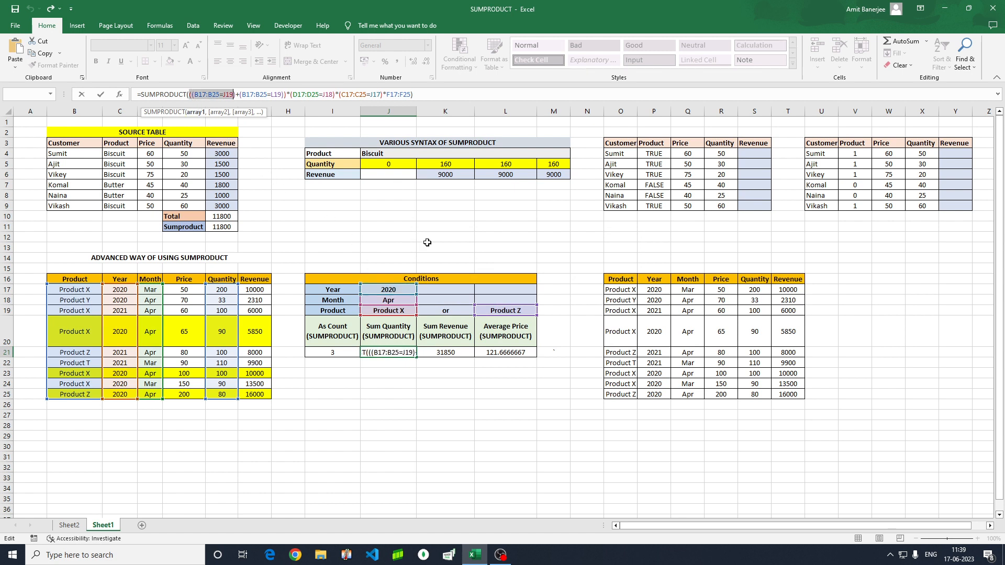
key("shift+Right")
key("shift+Right")
key("shift+Right")
key("shift+Right")
key("shift+Right")
key("shift+Right")
key("shift+Right")
key("shift+Right")
key("shift+Right")
key("shift+Right")
key("shift+Right")
key("shift+Right")
key("shift+Right")
key("shift+Right")
key("shift+Right")
key("shift+Right")
key("shift+Right")
key("shift+Right")
key("shift+Right")
key("shift+Right")
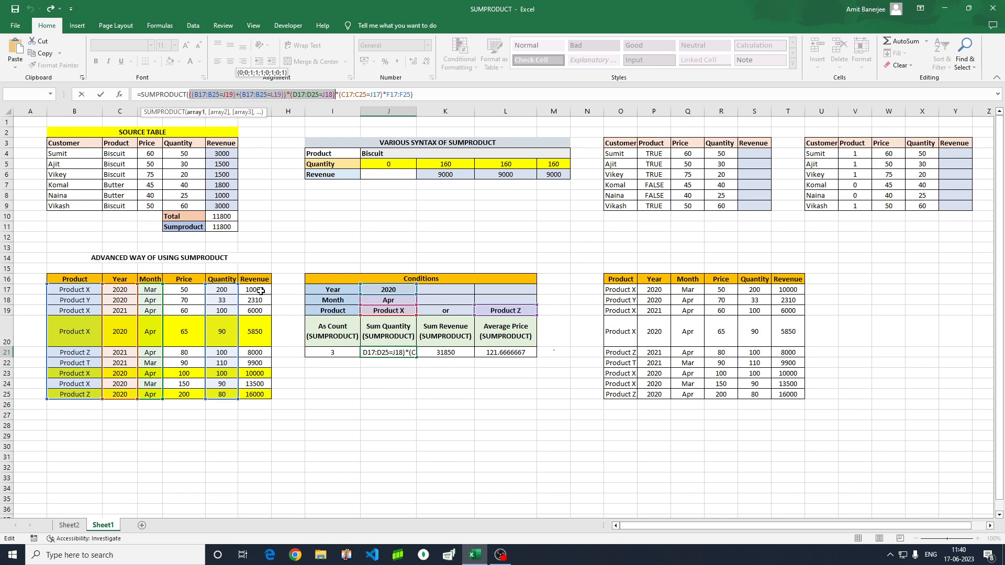
key("ctrl+Return")
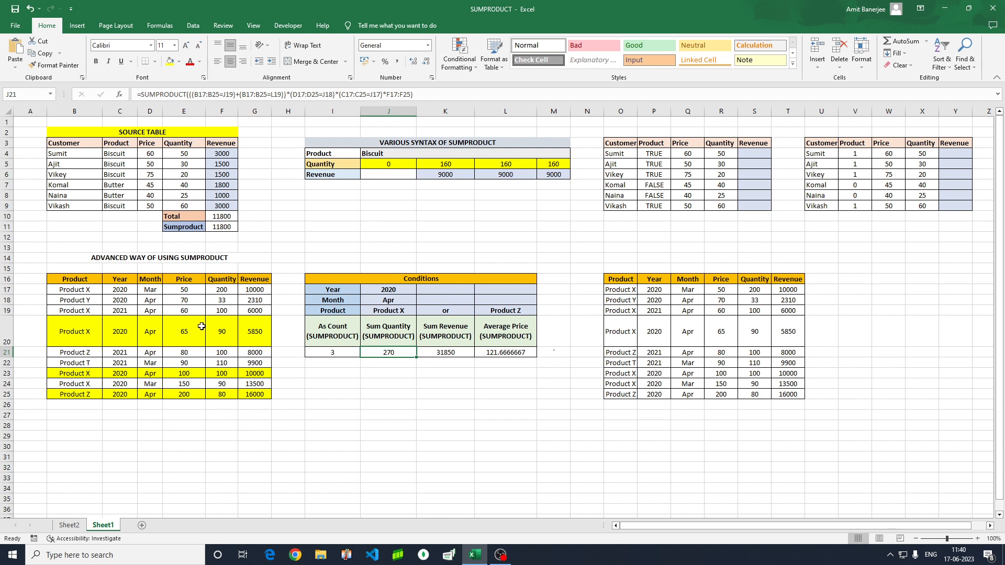
- Examine the product, year and month values in highlighted row 20 (B20, C20 and D20) against the conditions
left_click(87, 333)
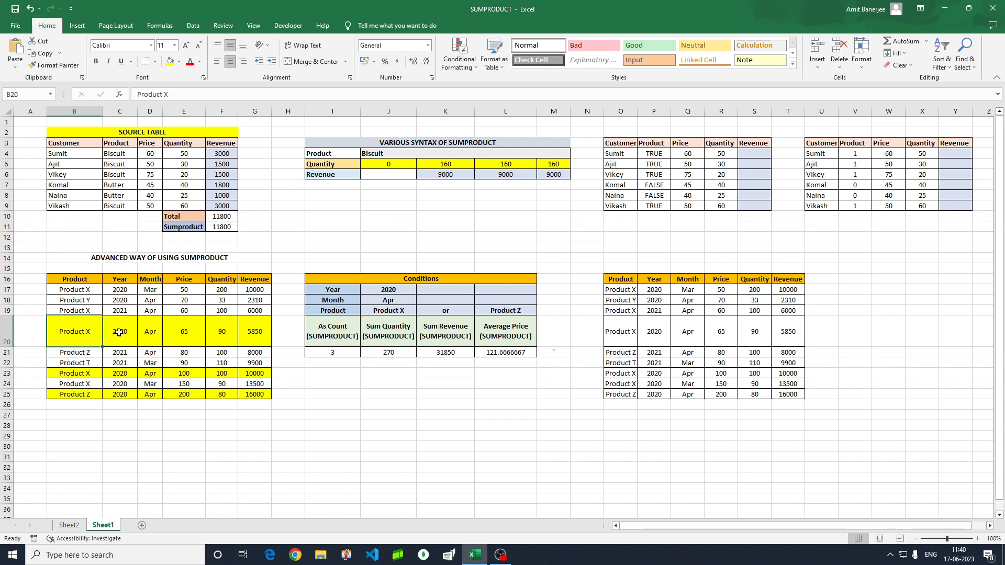
left_click(119, 331)
left_click(152, 331)
left_click(76, 340)
left_click(128, 335)
left_click(74, 333)
left_click(124, 332)
left_click(148, 332)
left_click(83, 334)
left_click(119, 332)
left_click(149, 332)
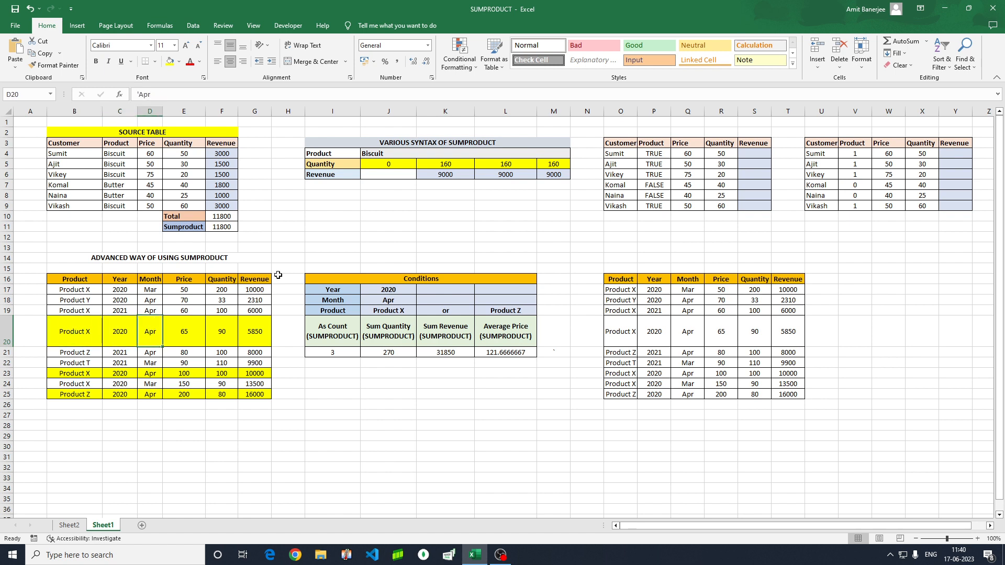
- Evaluate the combined product, month and year conditions in the J21 formula as an array, and discard the evaluation
left_click(375, 351)
left_click(191, 95)
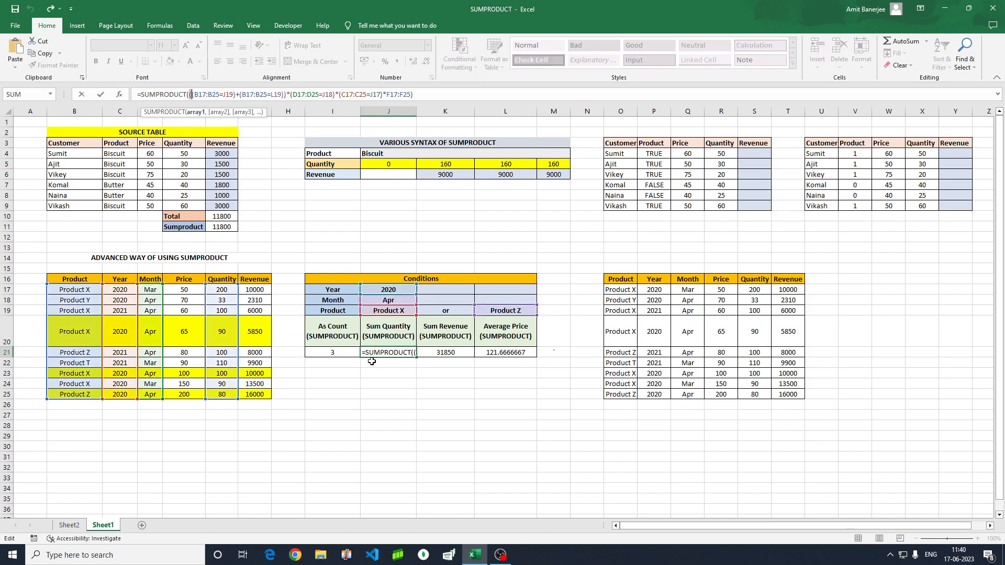
key("shift+Right")
key("shift+Right")
key("shift+Right")
key("shift+Right")
key("shift+Right")
key("shift+Right")
key("shift+Right")
key("shift+Right")
key("shift+Right")
key("shift+Right")
key("shift+Right")
key("shift+Right")
key("shift+Right")
key("shift+Right")
key("shift+Right")
key("shift+Right")
key("shift+Right")
key("shift+Right")
key("shift+Right")
key("shift+Right")
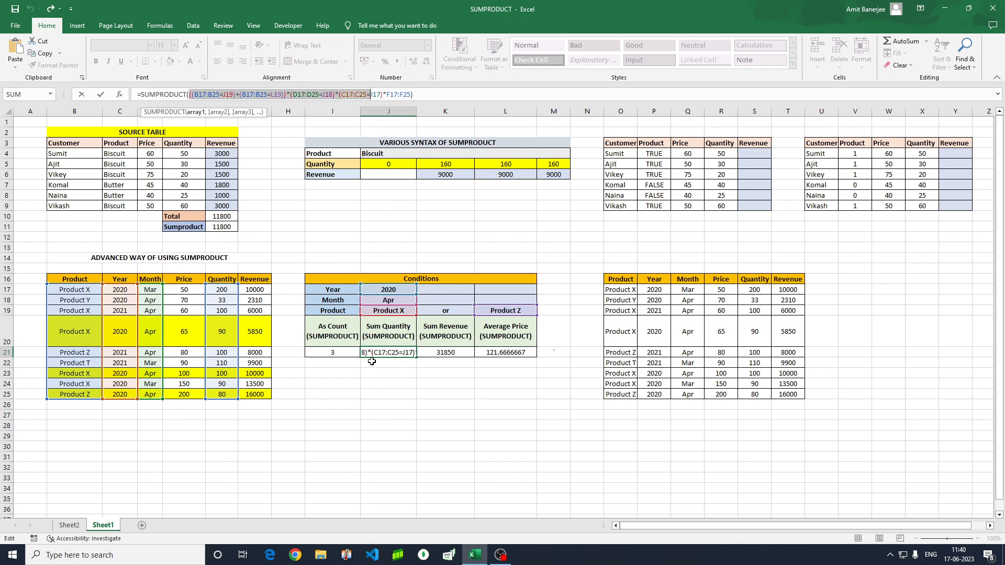
key("shift+Right")
key("shift+Right")
key("shift+Right")
key("shift+Right")
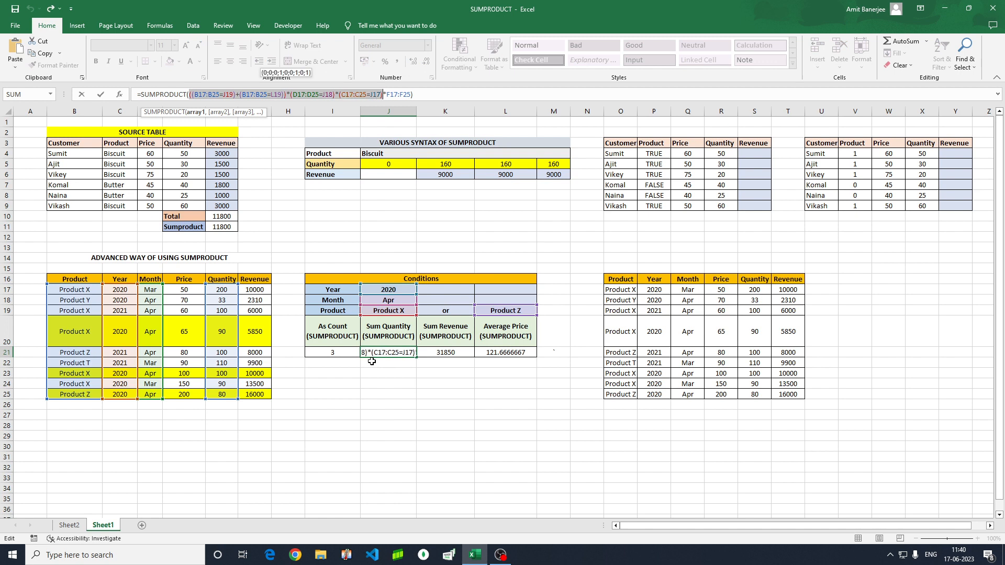
key("F9")
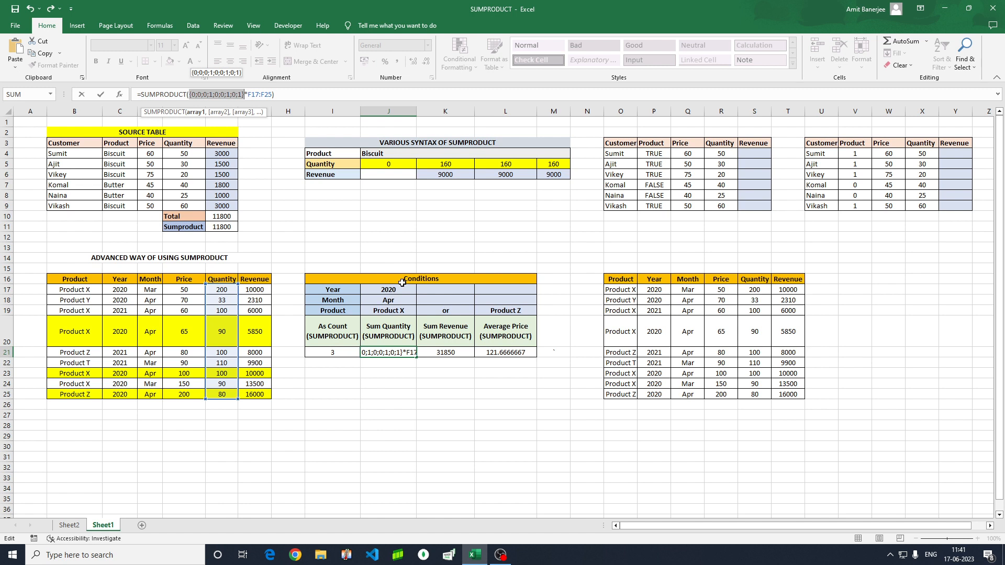
key("Escape")
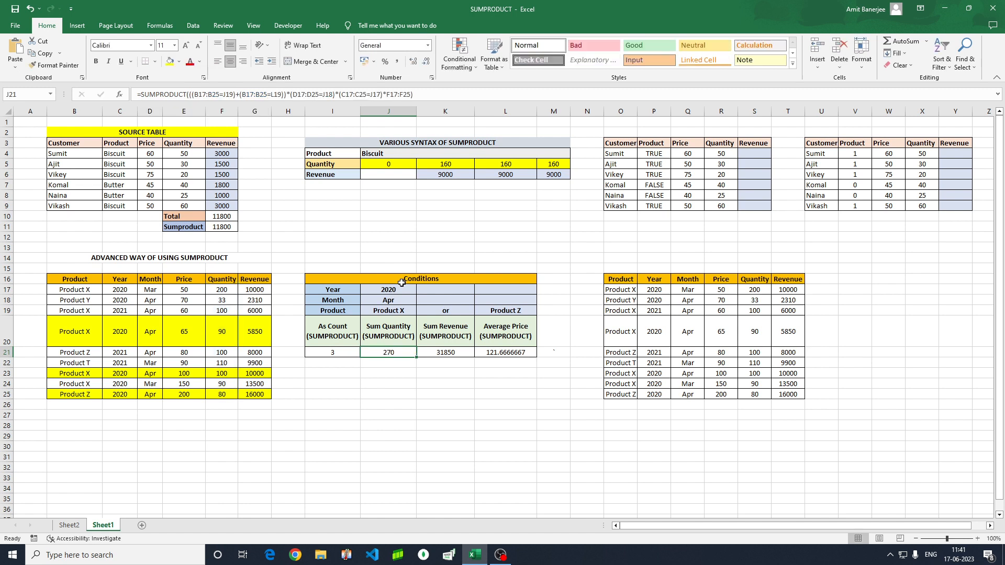
left_click(567, 382)
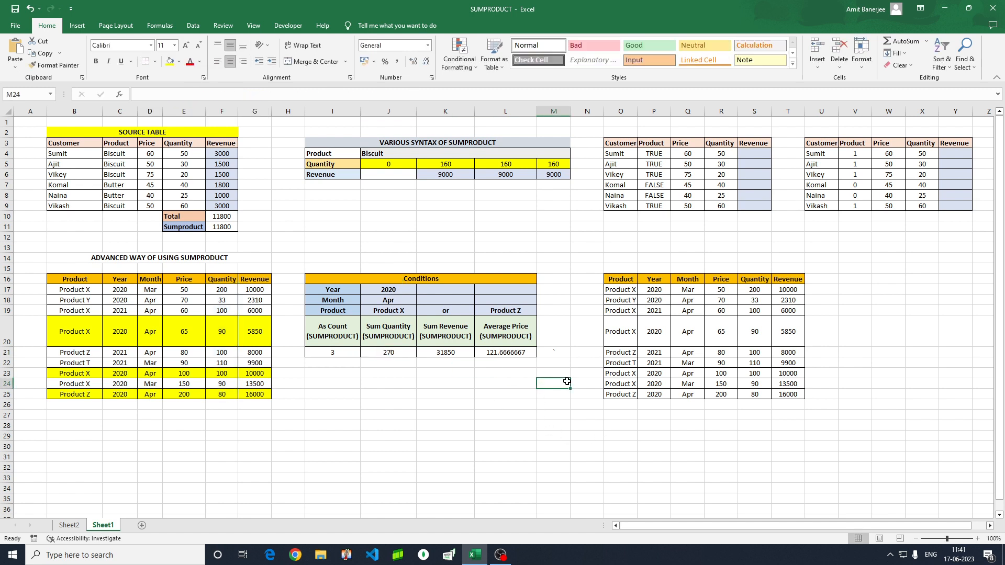